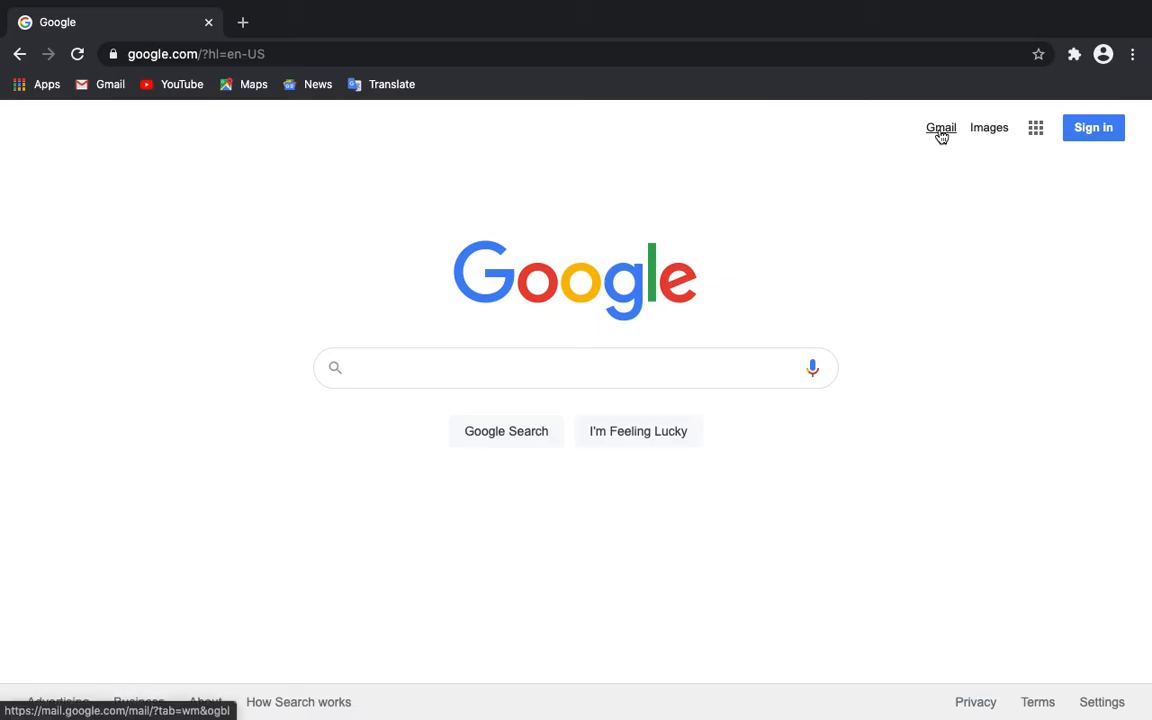
Step: Load gmail.com in Chrome to reach the 'Choose an account' sign-in page
left_click(1035, 128)
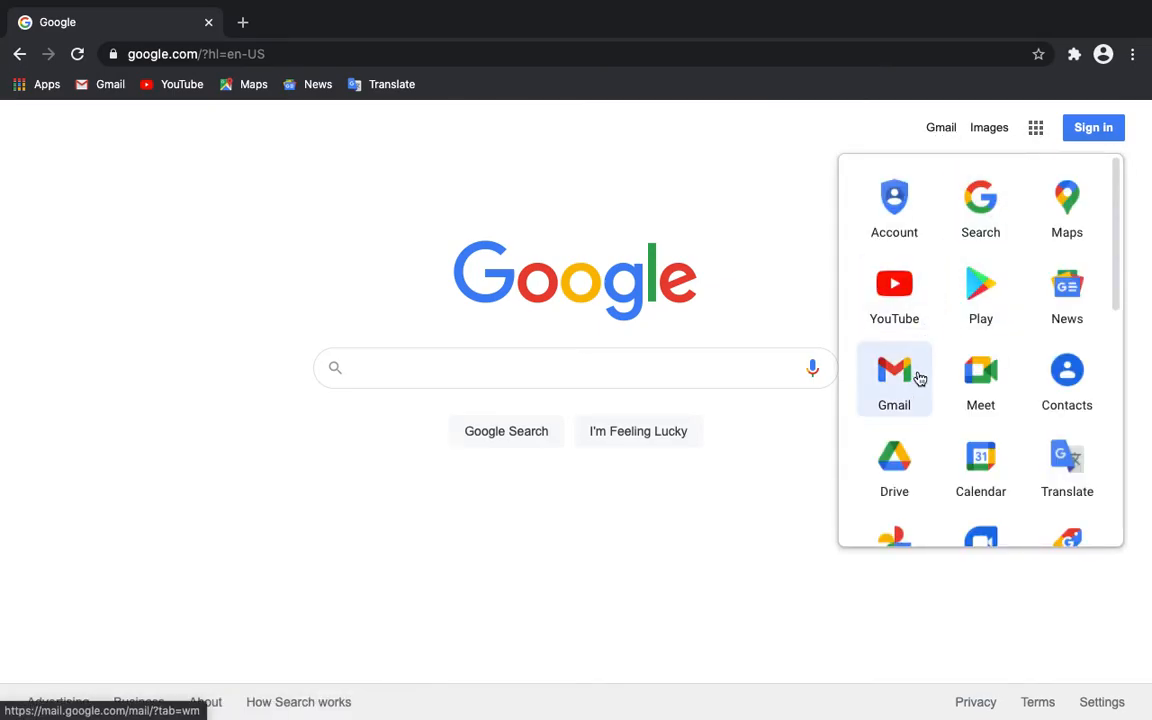
left_click(681, 206)
left_click(399, 50)
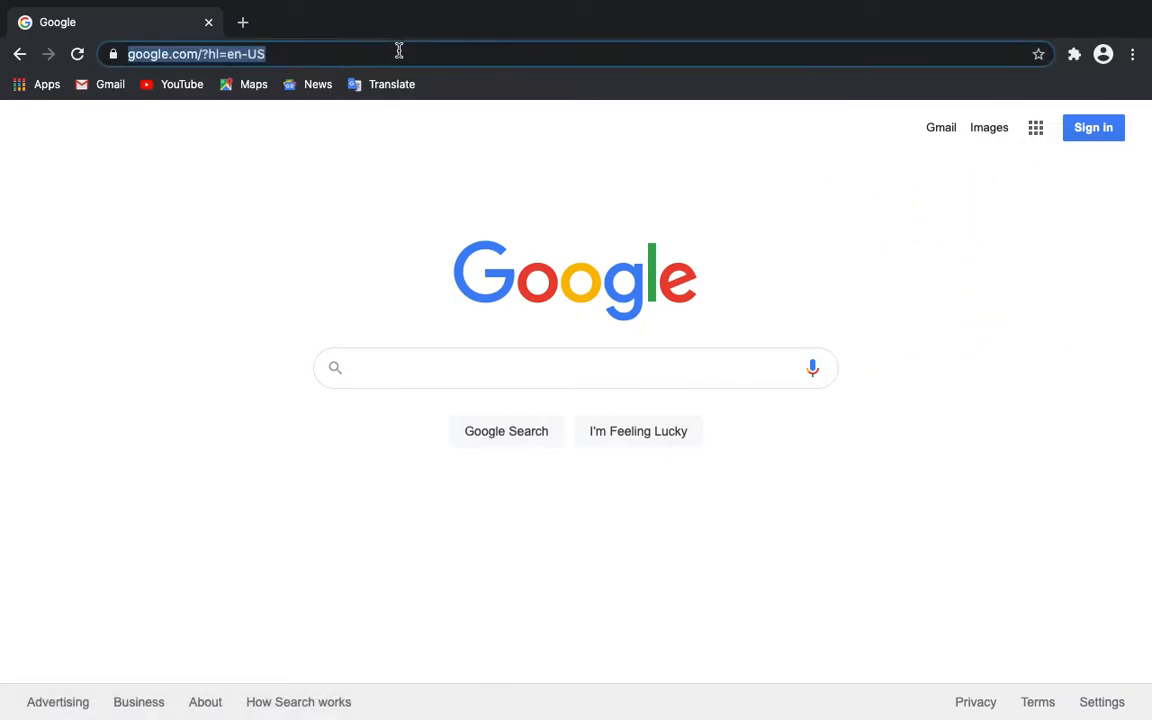
type("gmail.com")
key("Return")
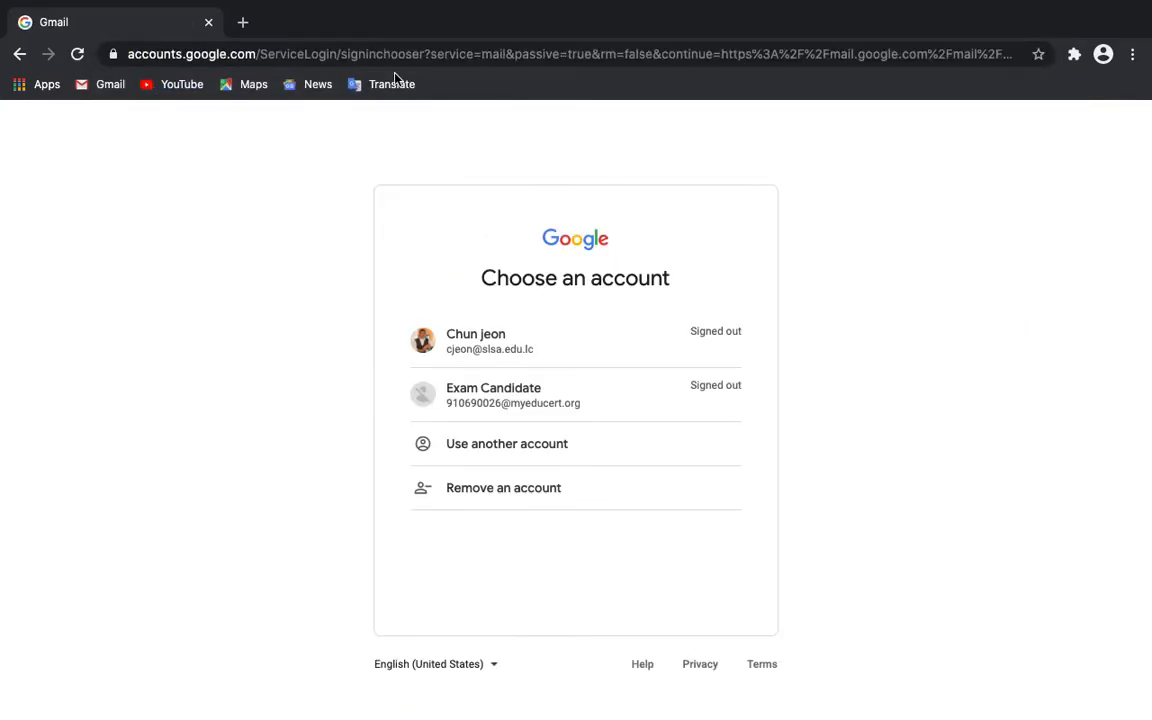
Step: Sign in with the first listed school account using its saved password
left_click(488, 358)
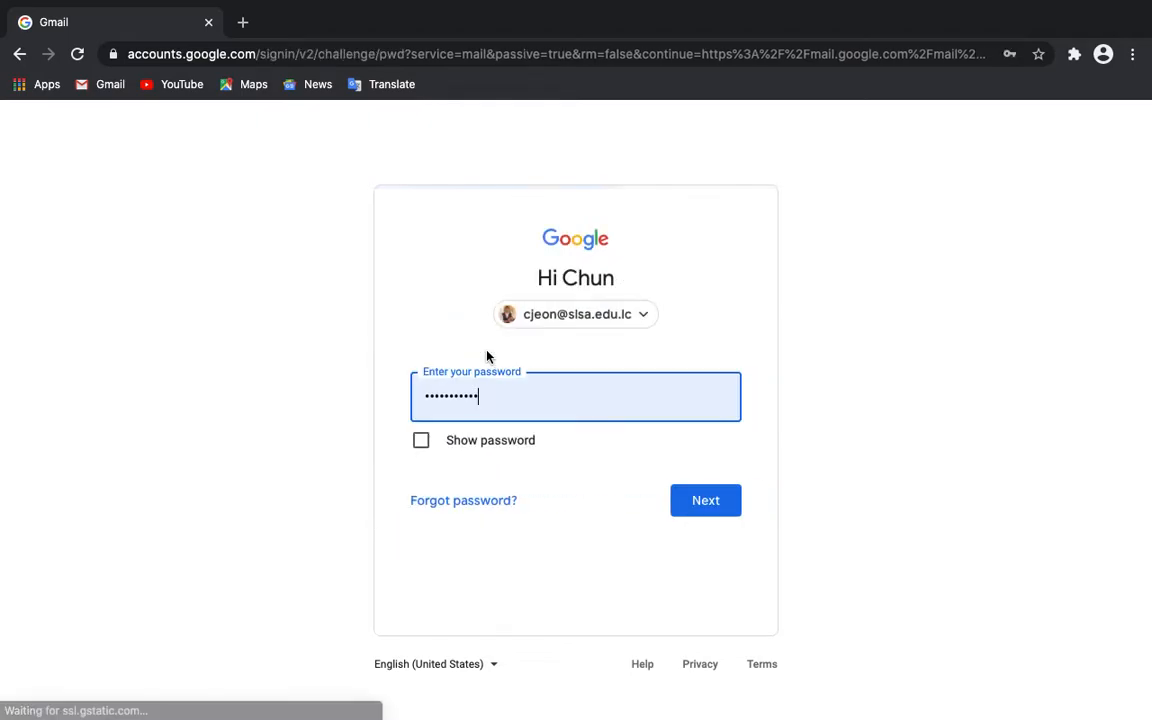
left_click(682, 506)
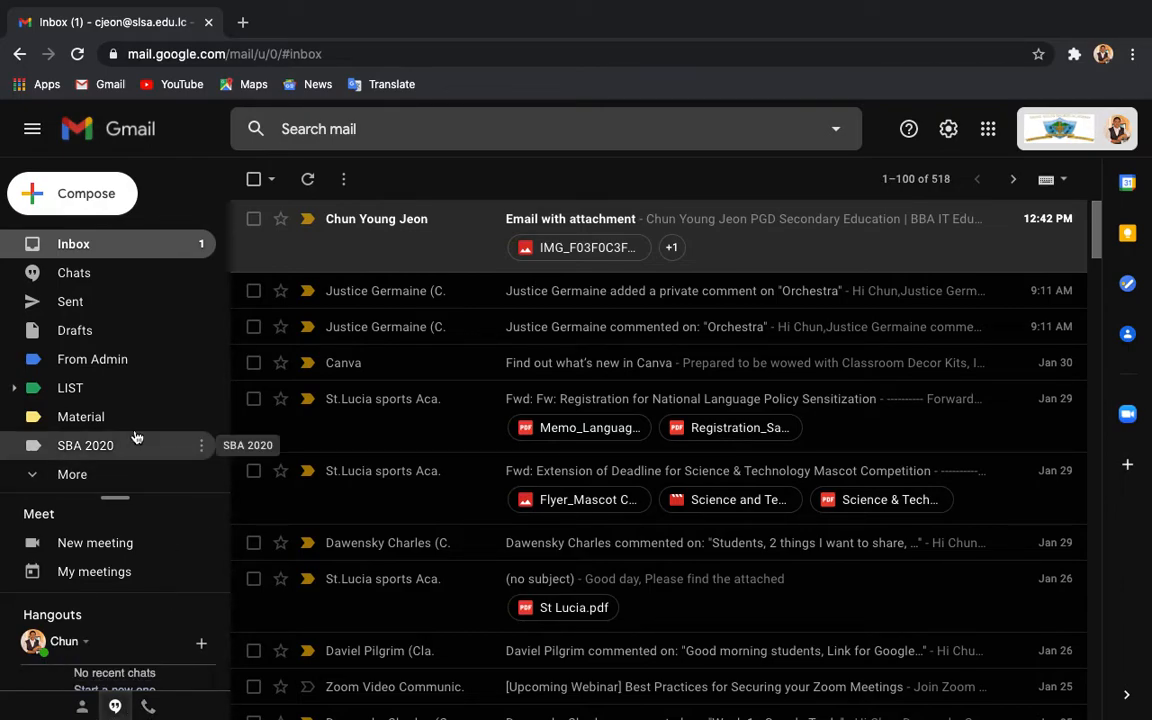
Step: Toggle the Gmail sidebar several times, leaving it collapsed to the icon rail
left_click(31, 135)
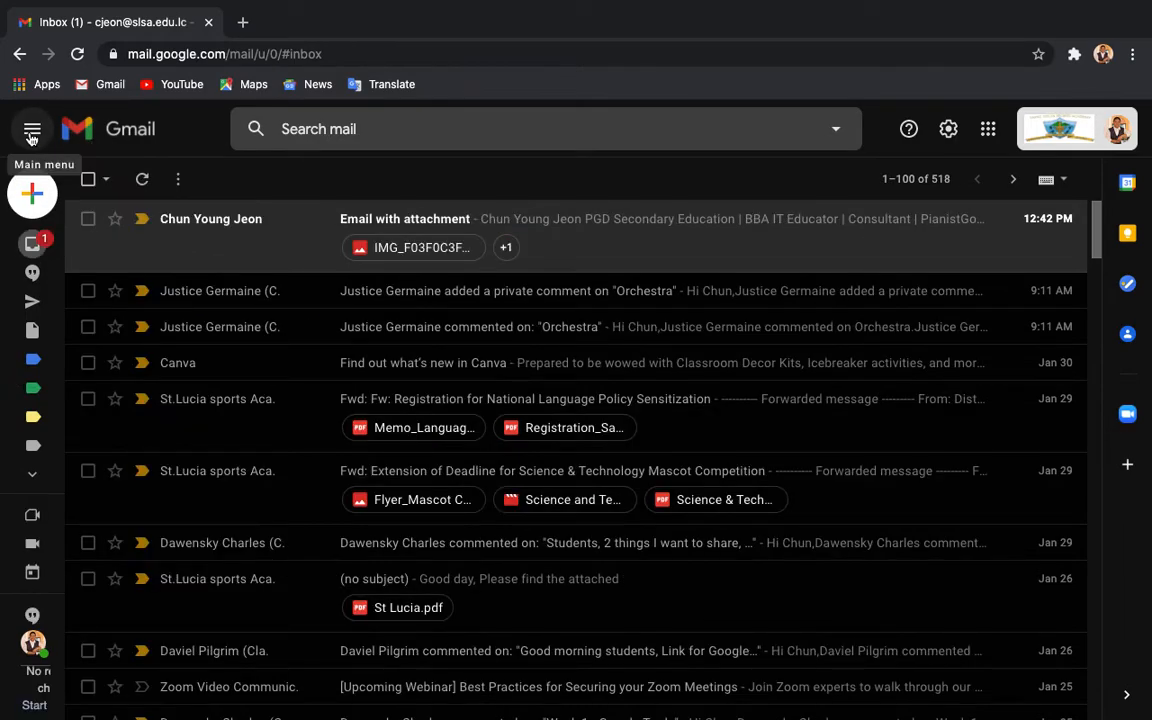
mouse_move(47, 232)
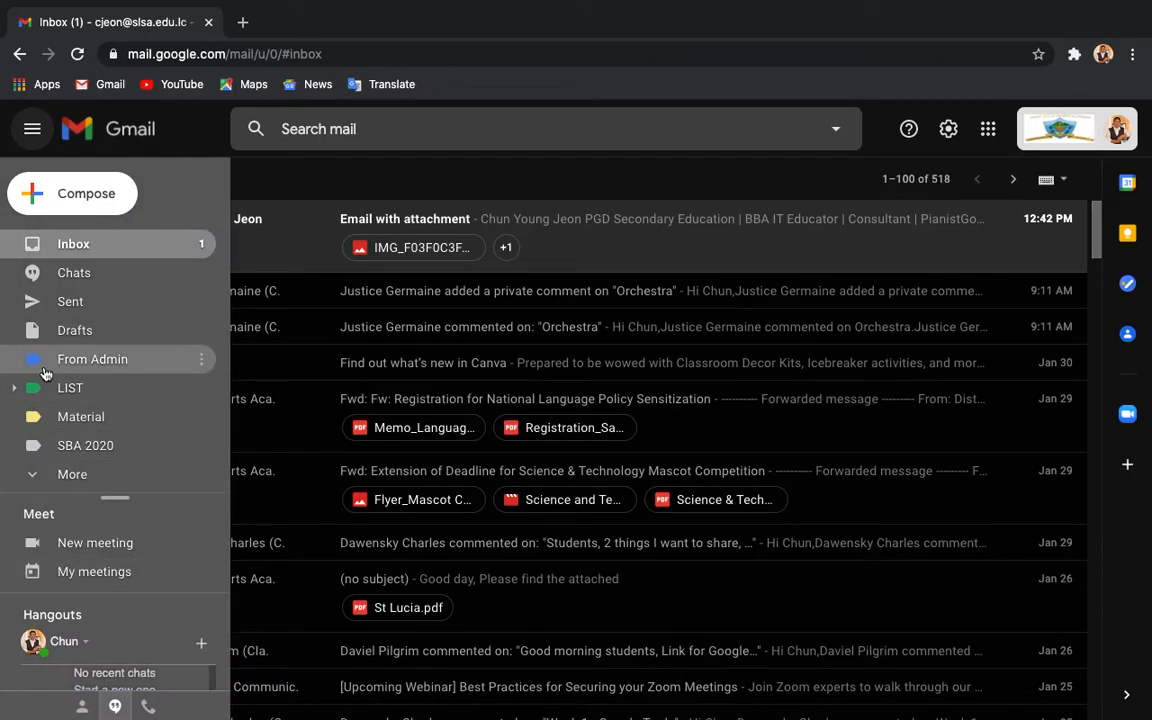
left_click(34, 134)
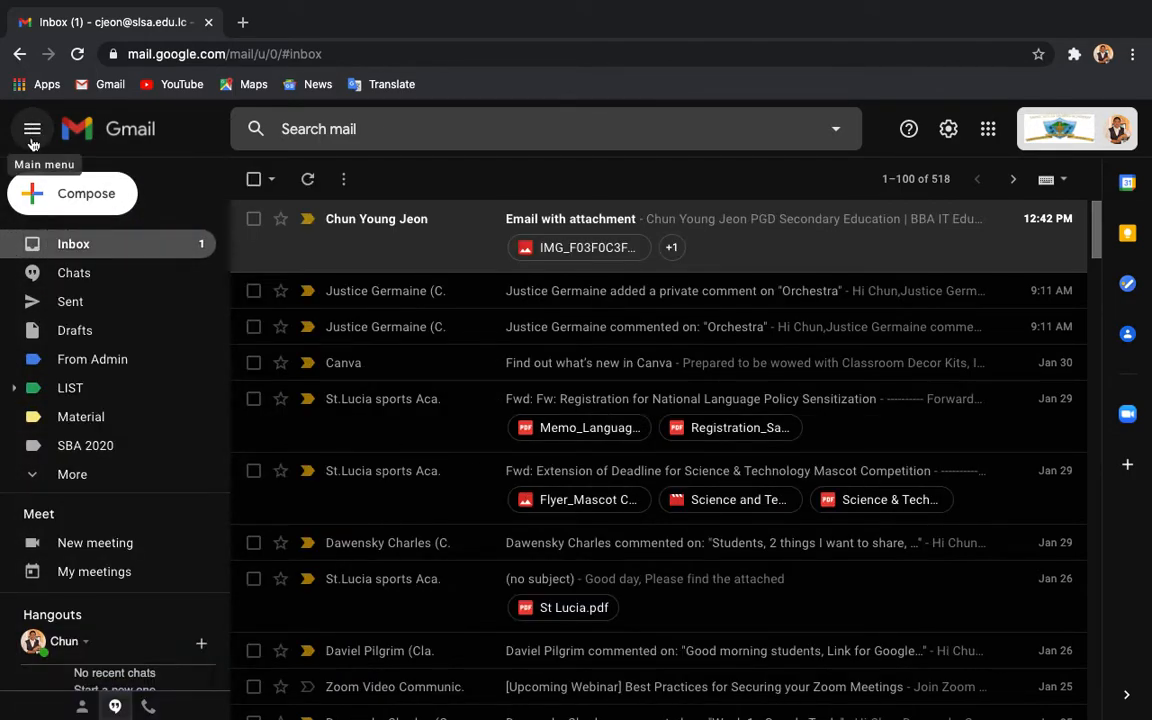
left_click(33, 140)
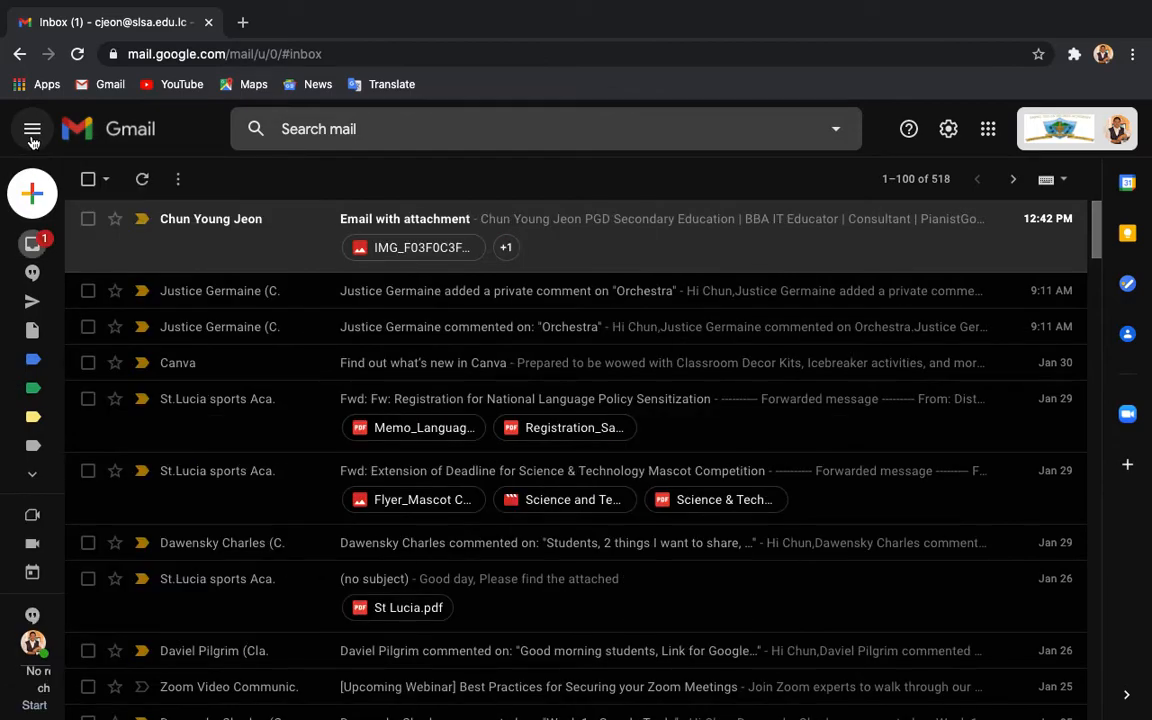
left_click(32, 140)
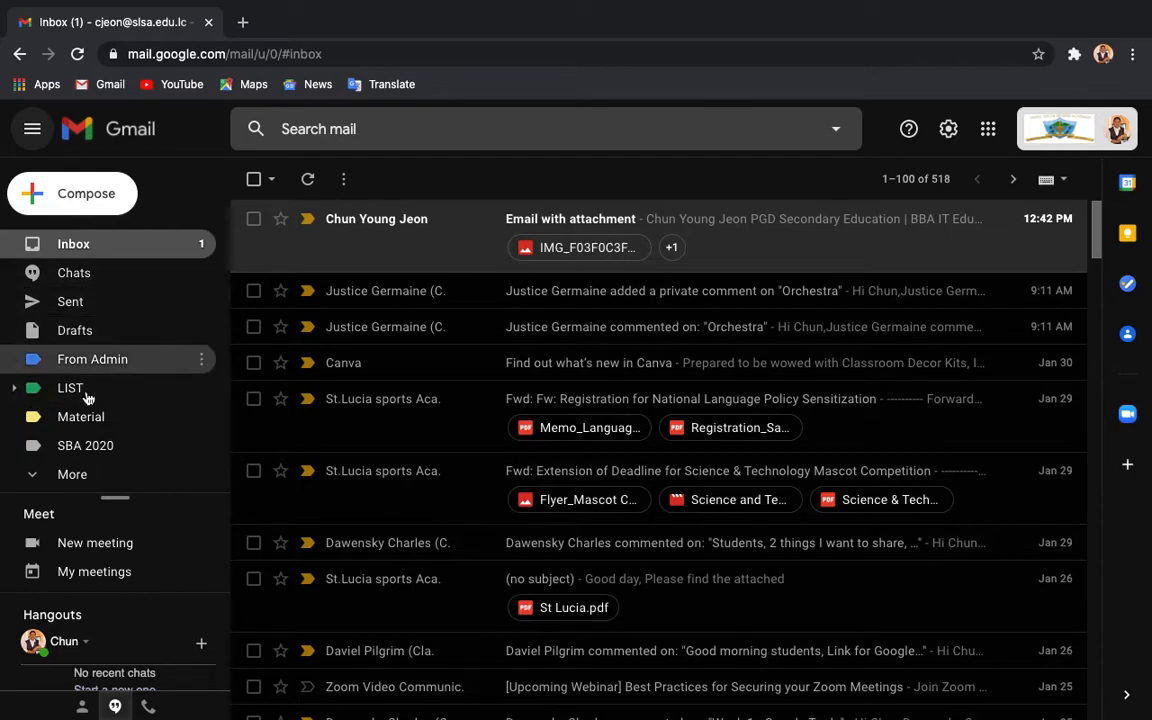
left_click(33, 135)
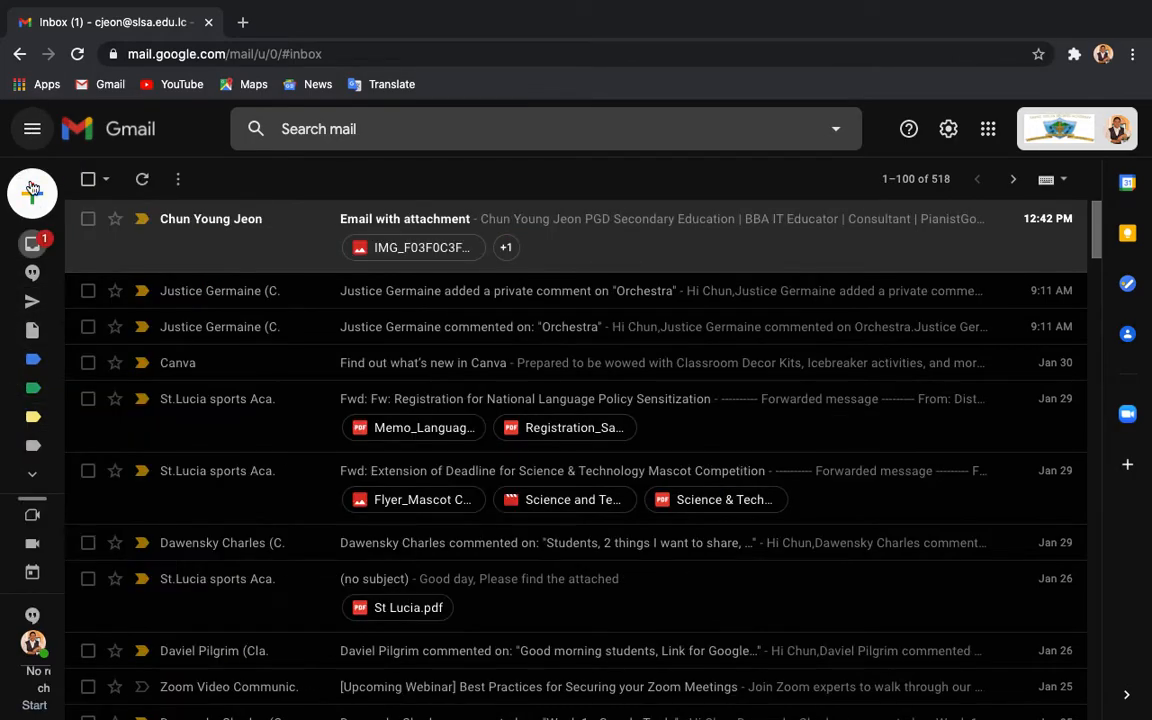
mouse_move(33, 230)
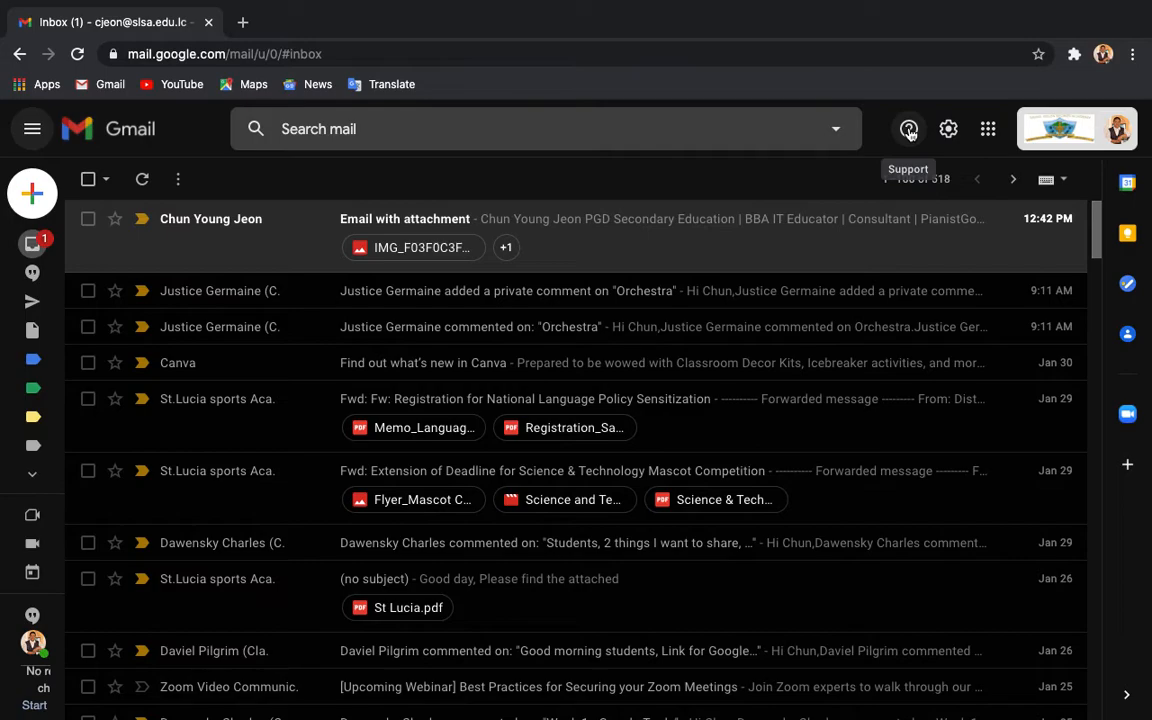
Step: Expand the sidebar to show Inbox, Sent, Drafts and labels like From Admin and SBA 2020
left_click(989, 134)
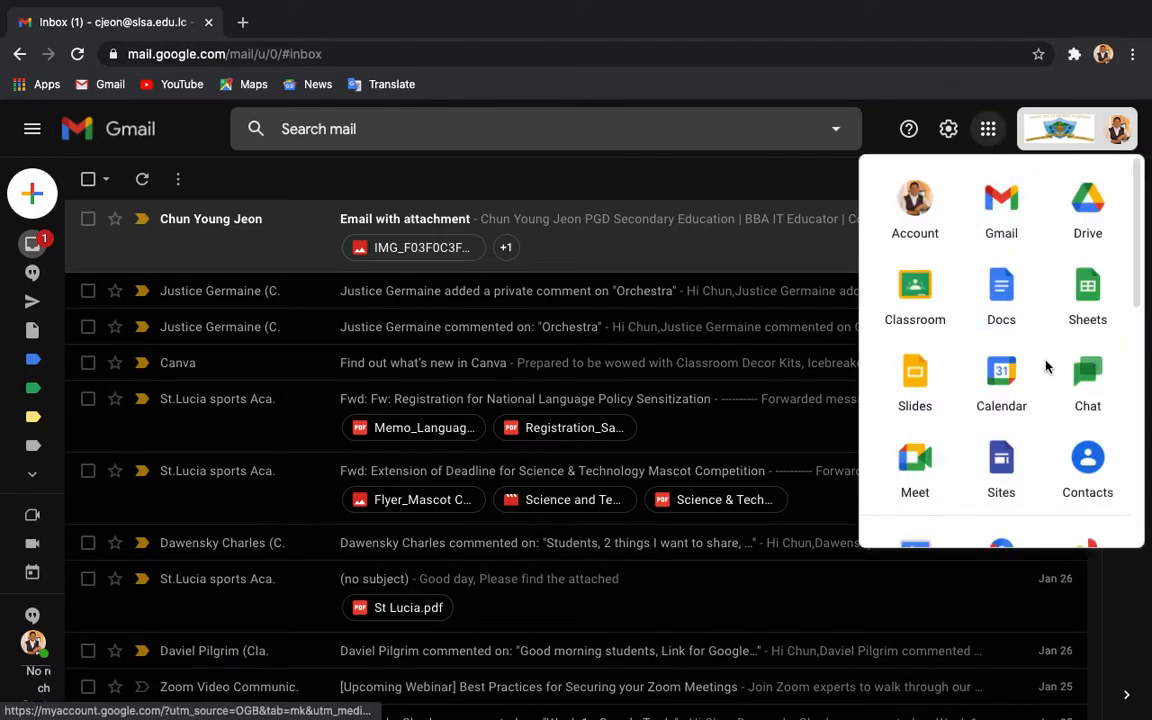
left_click(988, 129)
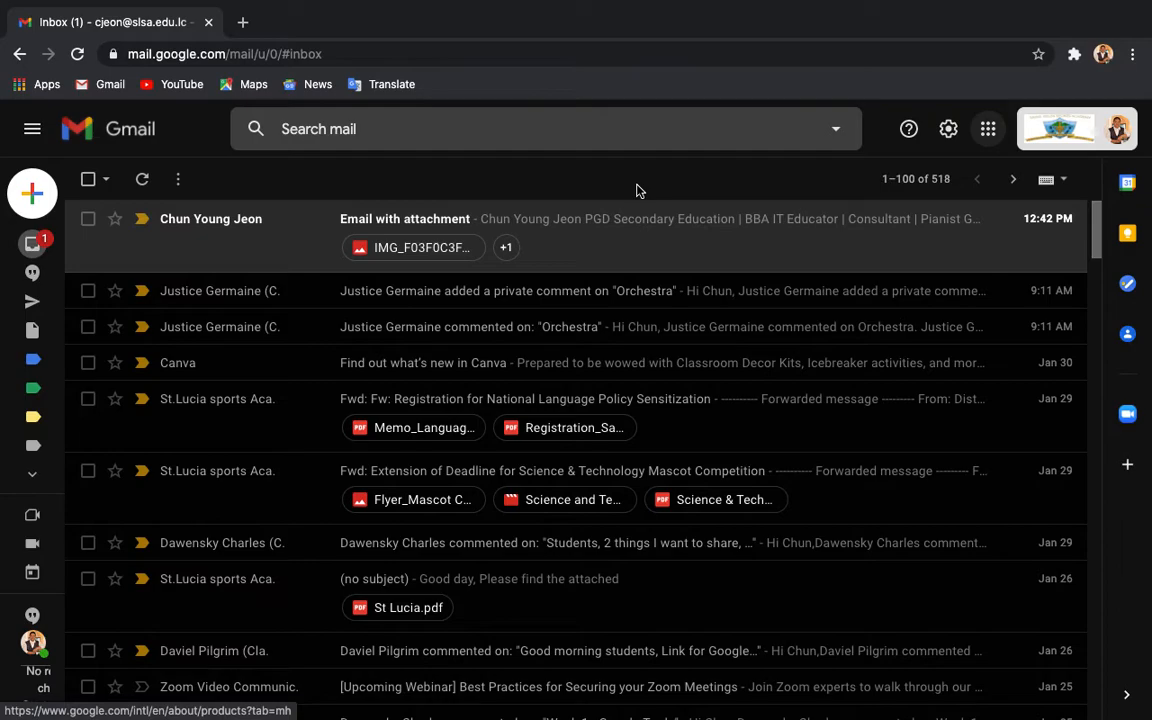
left_click(33, 133)
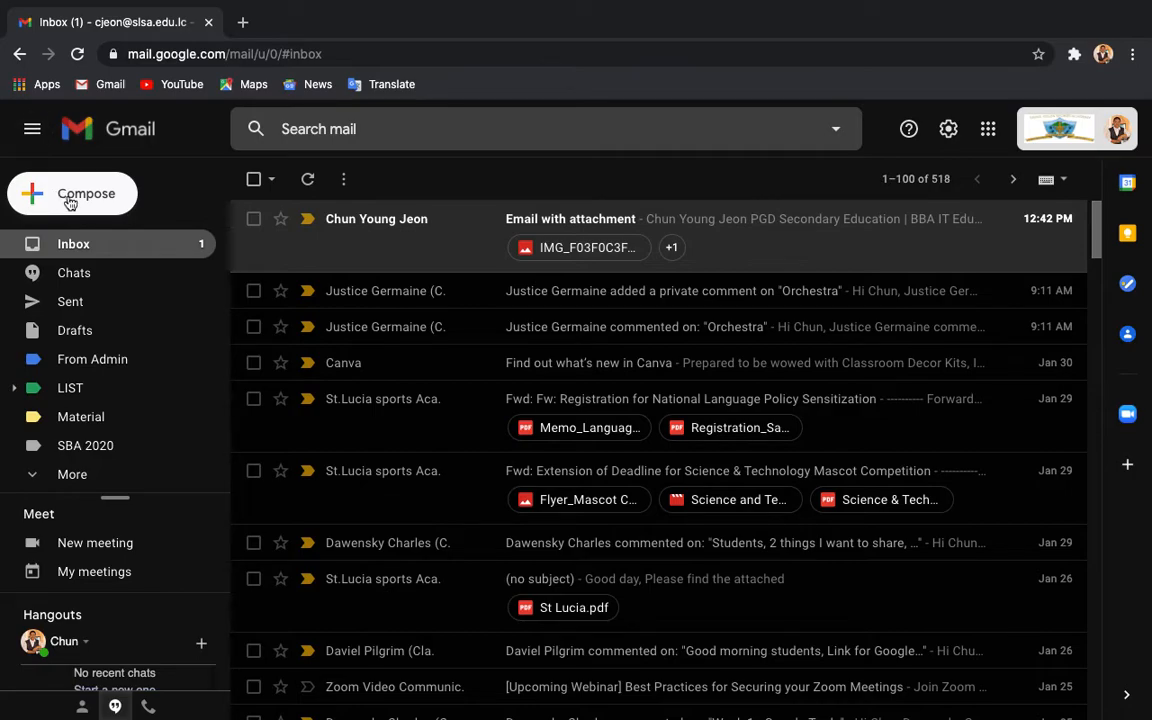
Step: Start a new message, add a suggested contact to To, then remove that recipient again
left_click(68, 196)
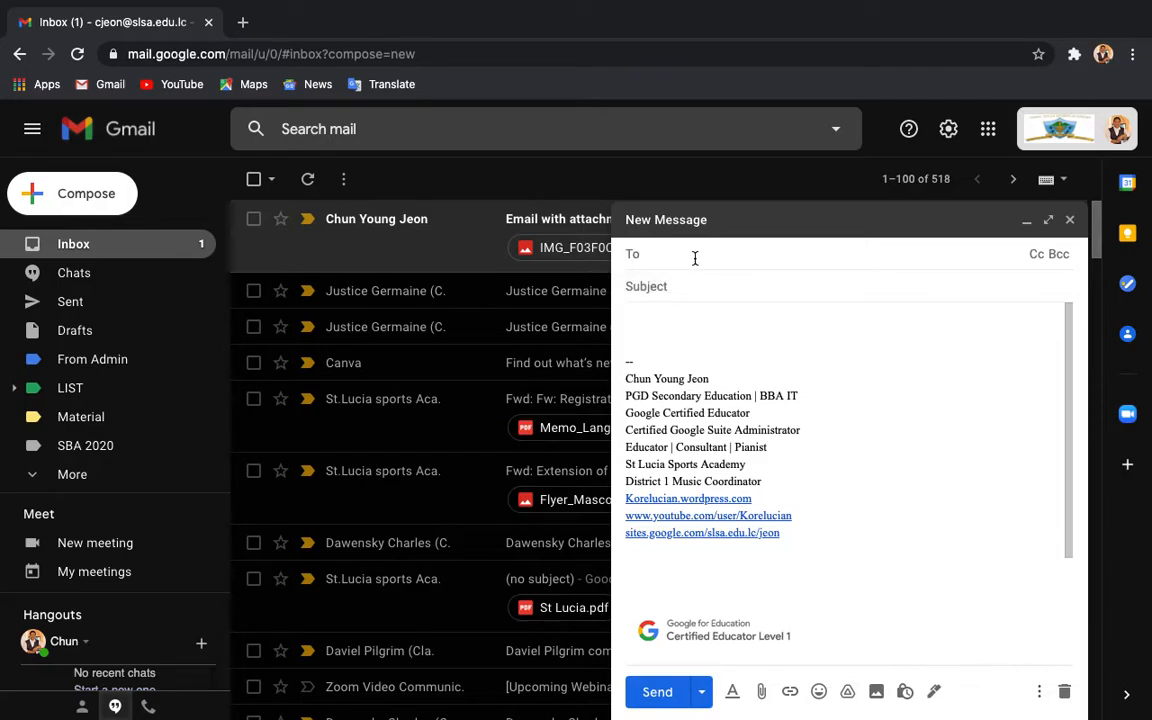
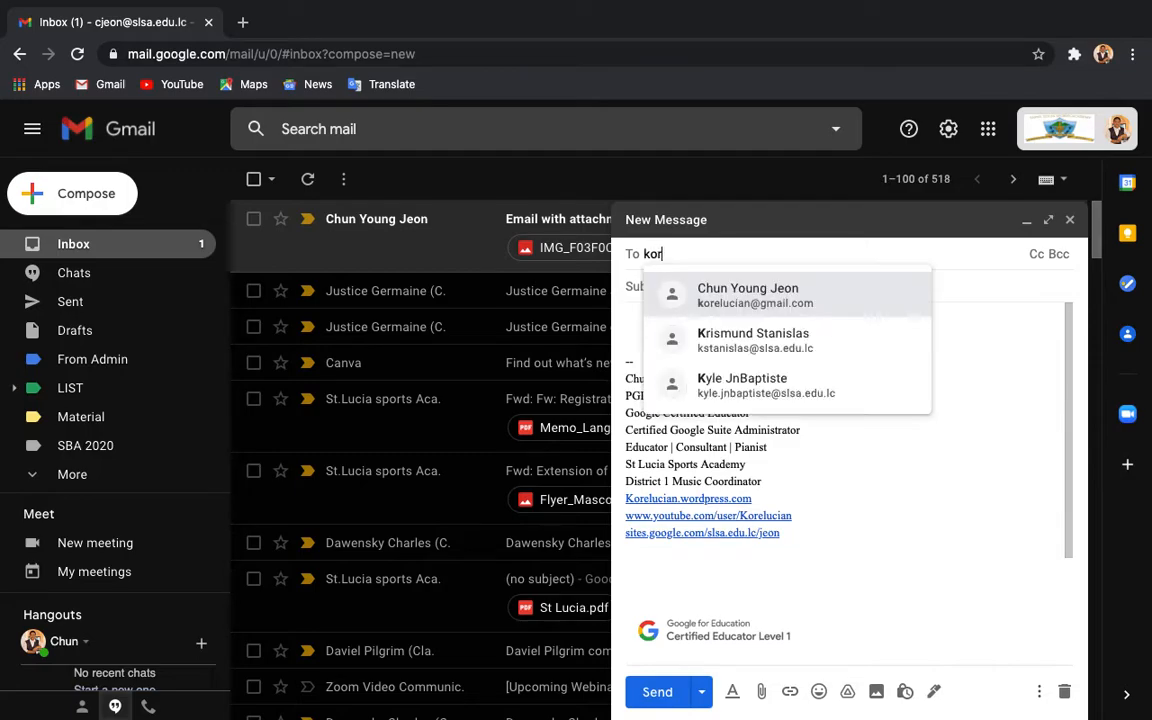
left_click(731, 304)
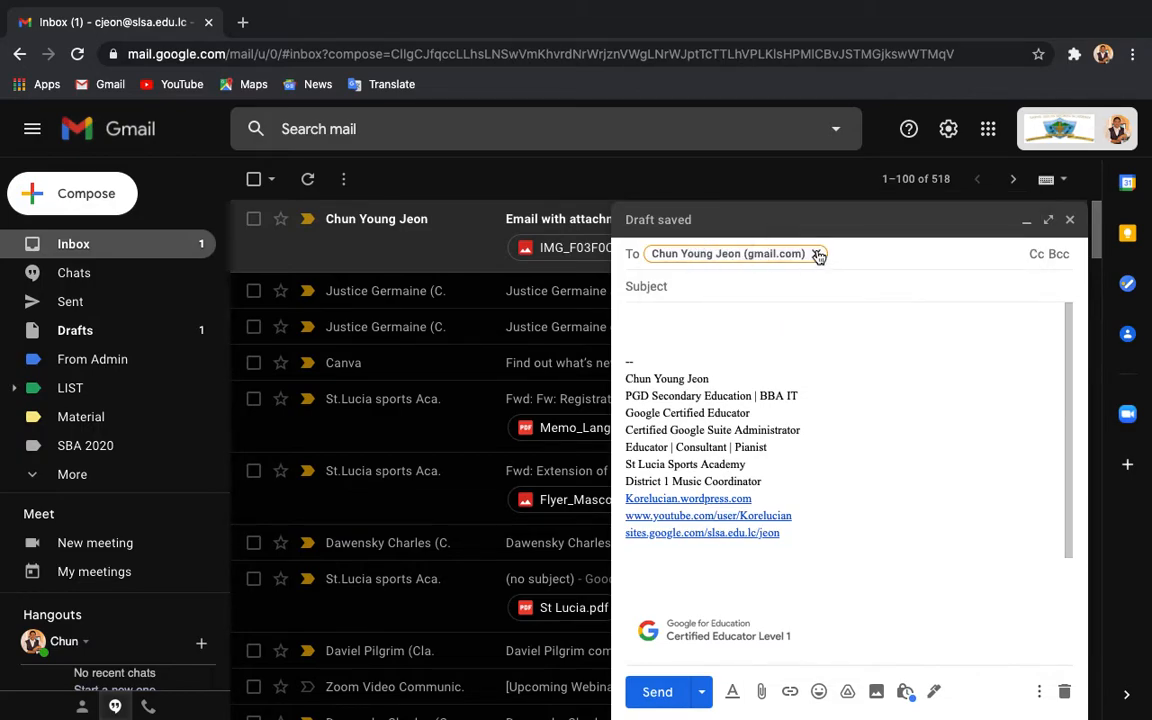
left_click(817, 255)
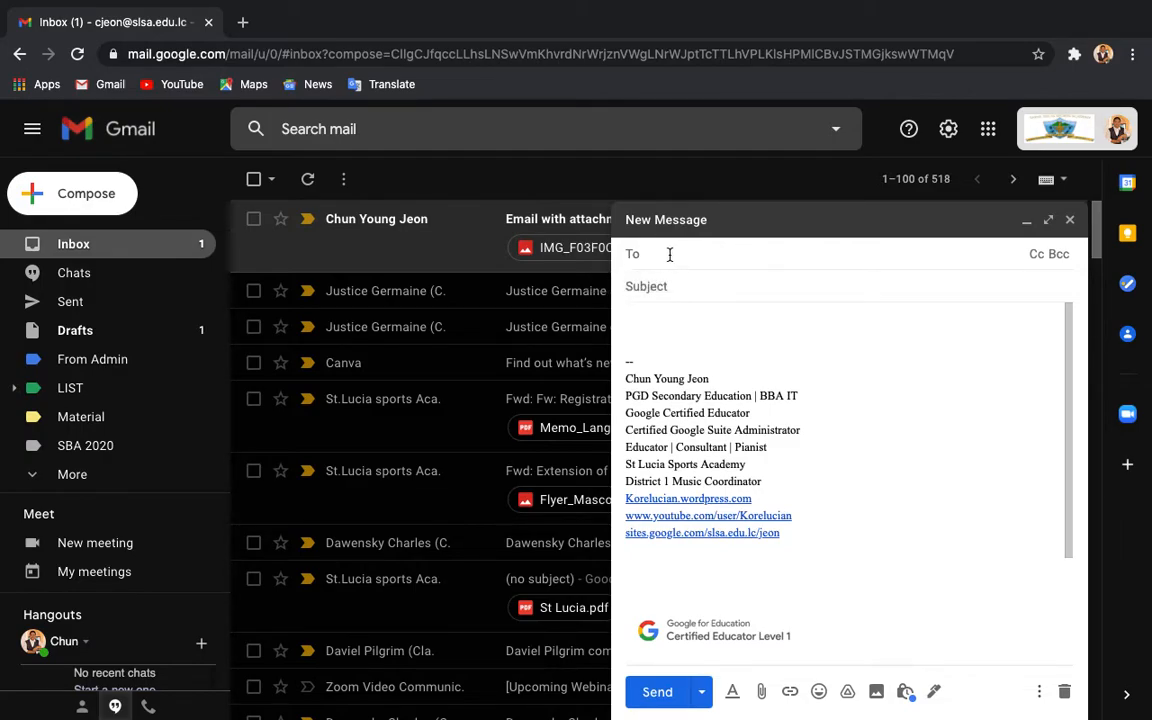
left_click(633, 257)
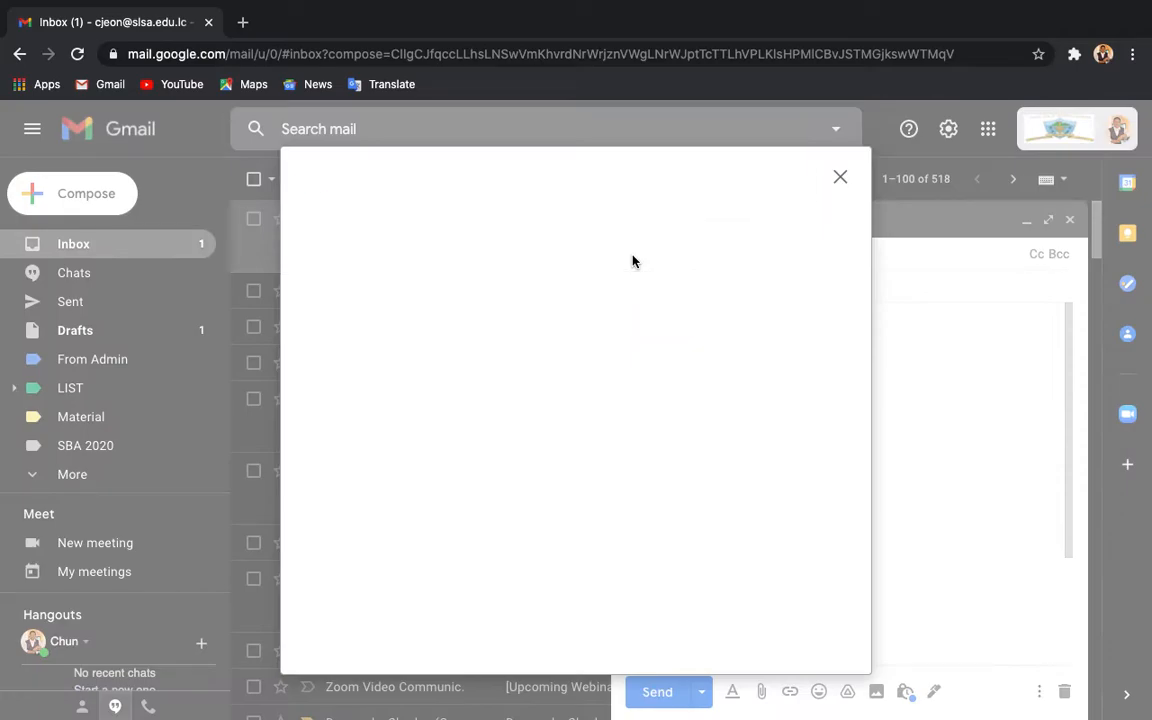
scroll(410, 406, "down", 5)
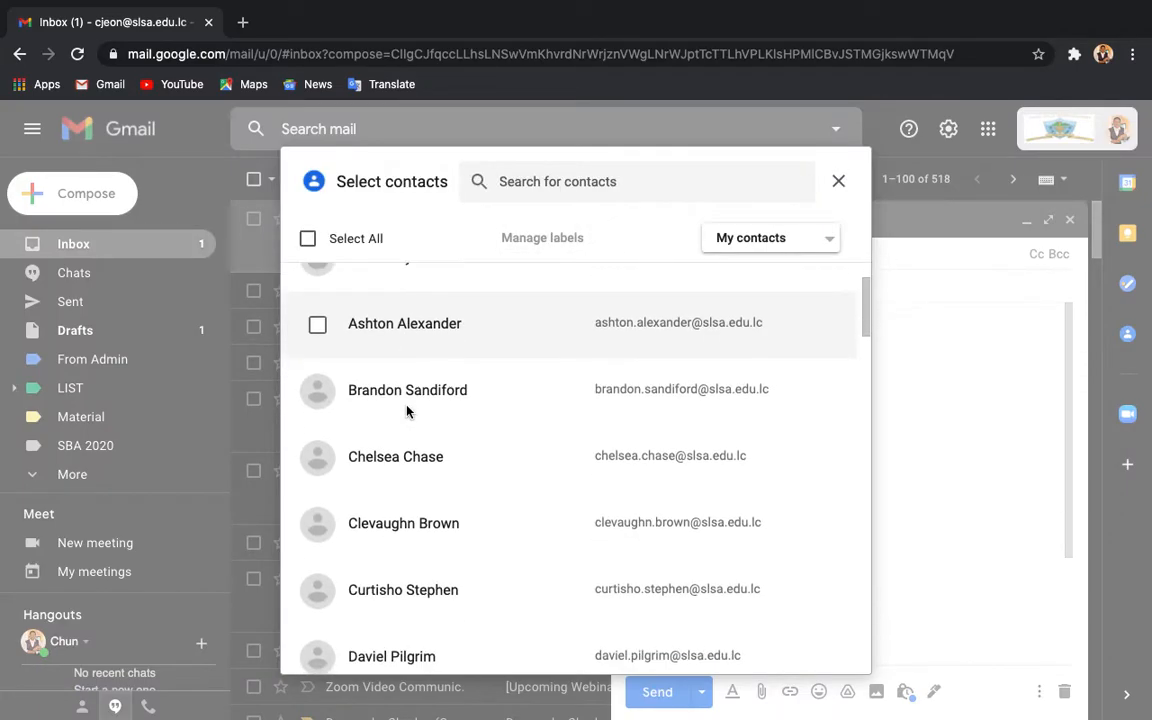
scroll(406, 410, "down", 5)
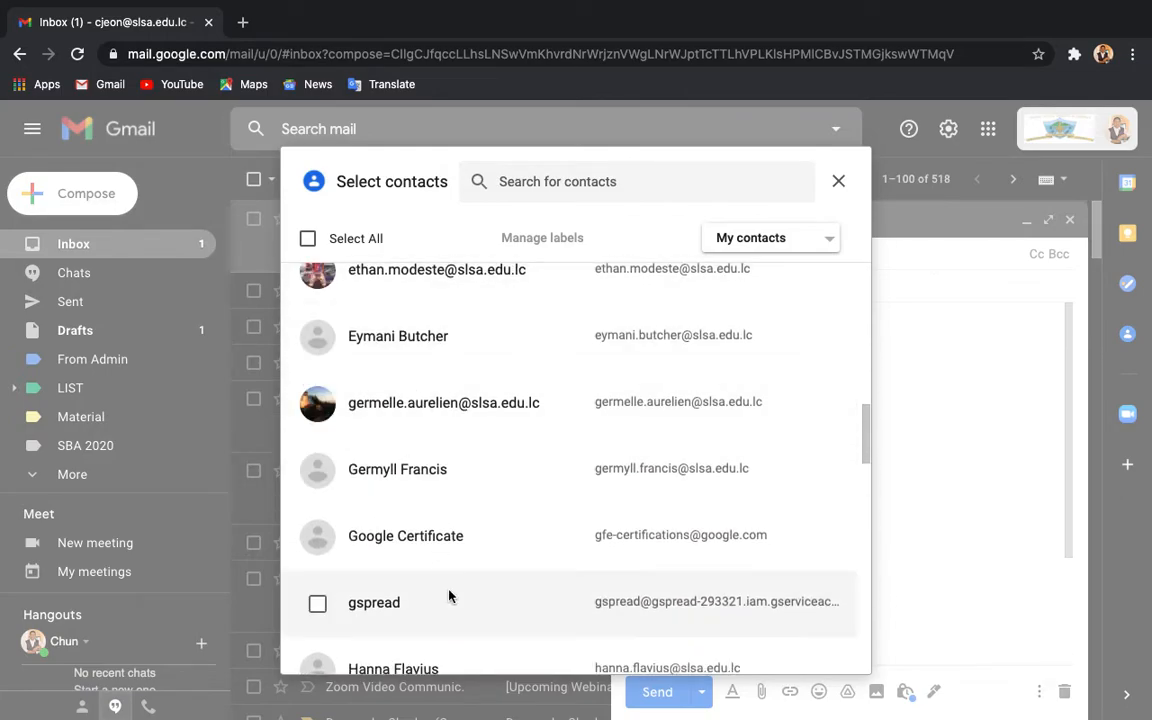
scroll(489, 388, "down", 3)
scroll(486, 390, "down", 9)
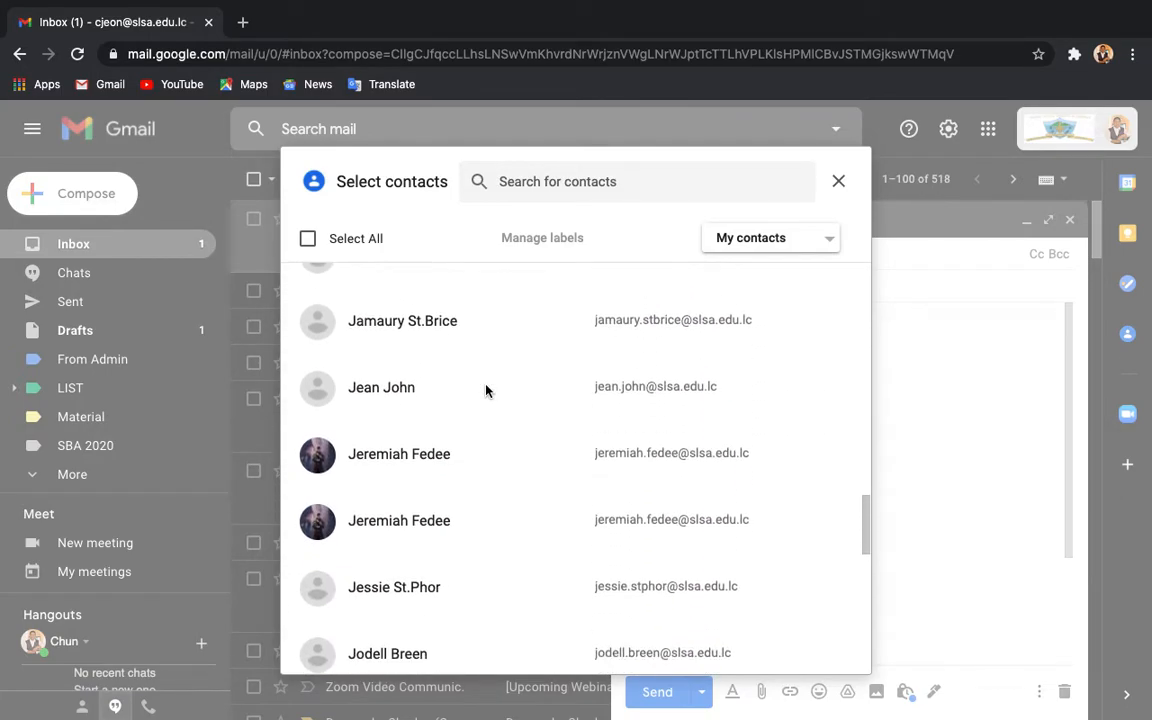
left_click(795, 240)
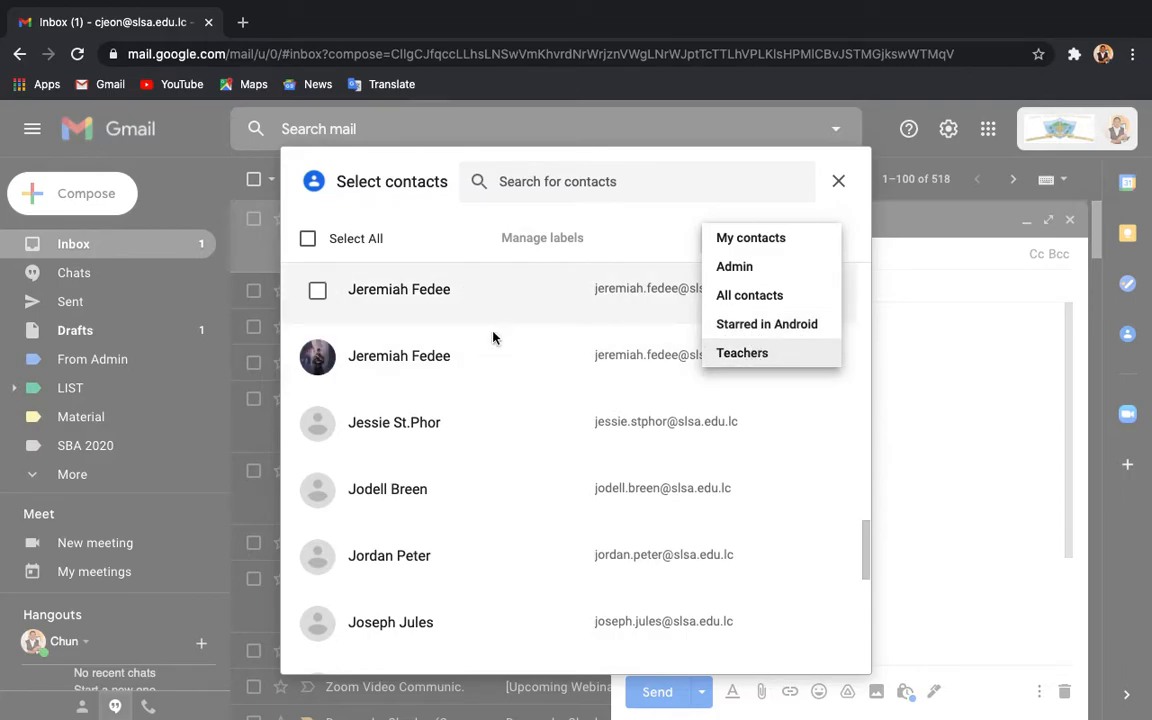
left_click(690, 216)
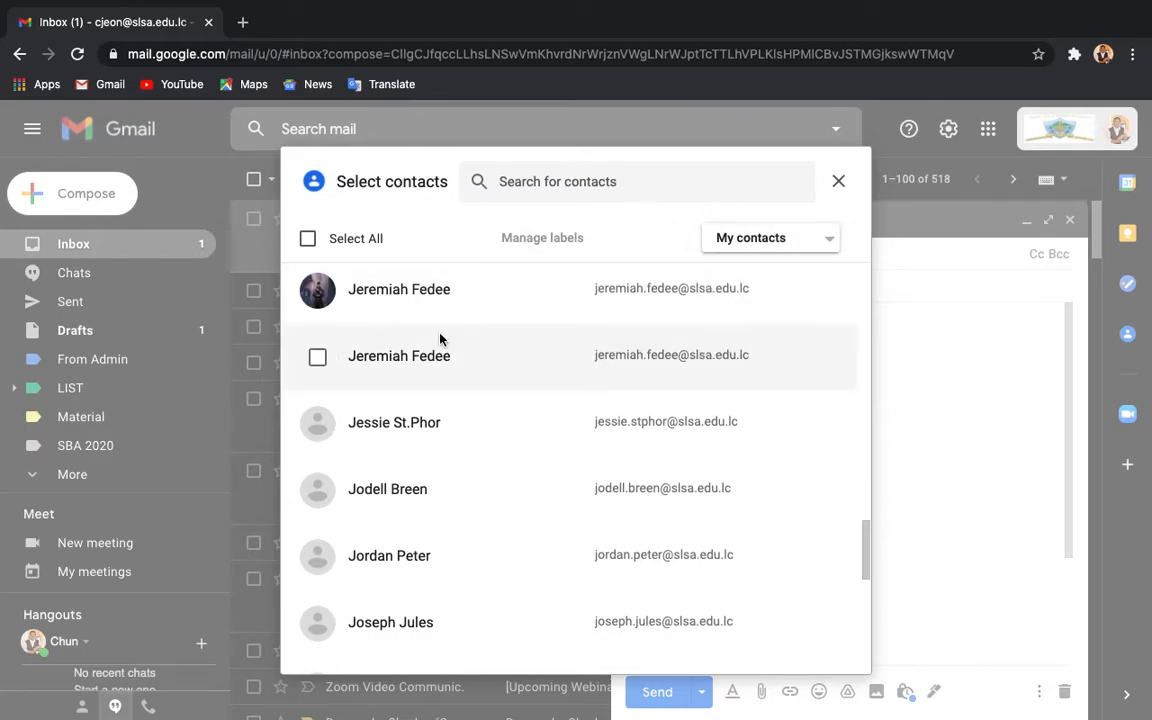
scroll(480, 420, "up", 15)
left_click(838, 183)
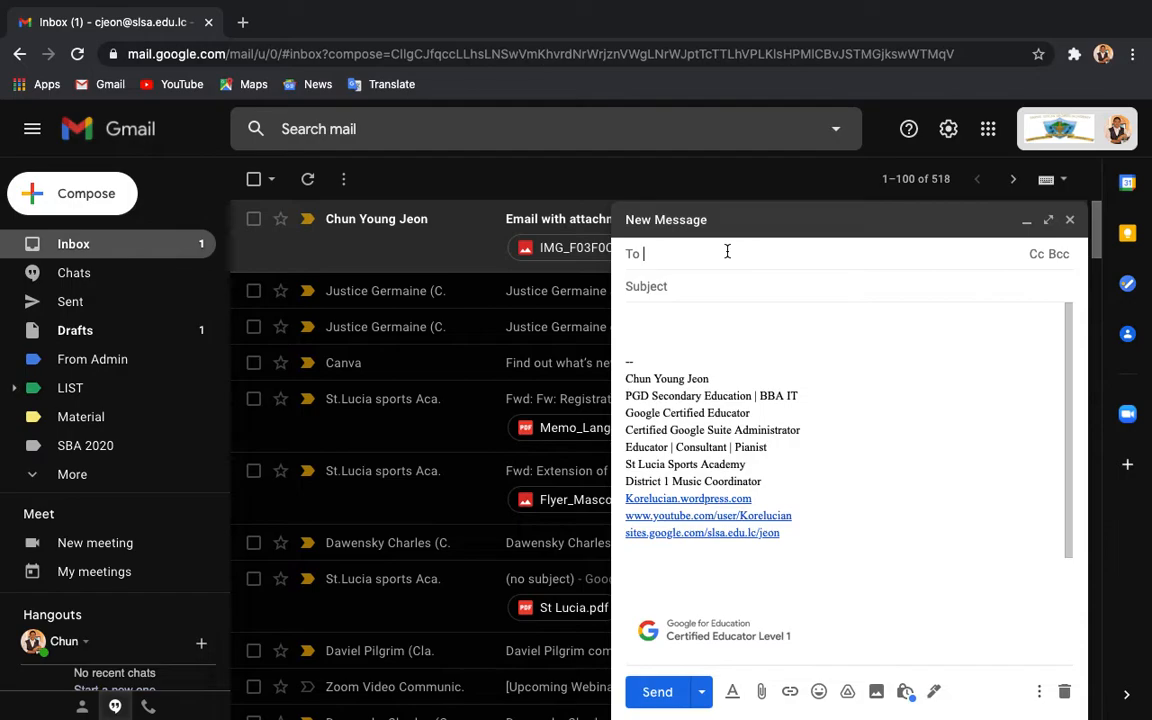
Step: Add the personal Gmail contact from the suggestions as recipient, then minimize the draft
left_click(767, 293)
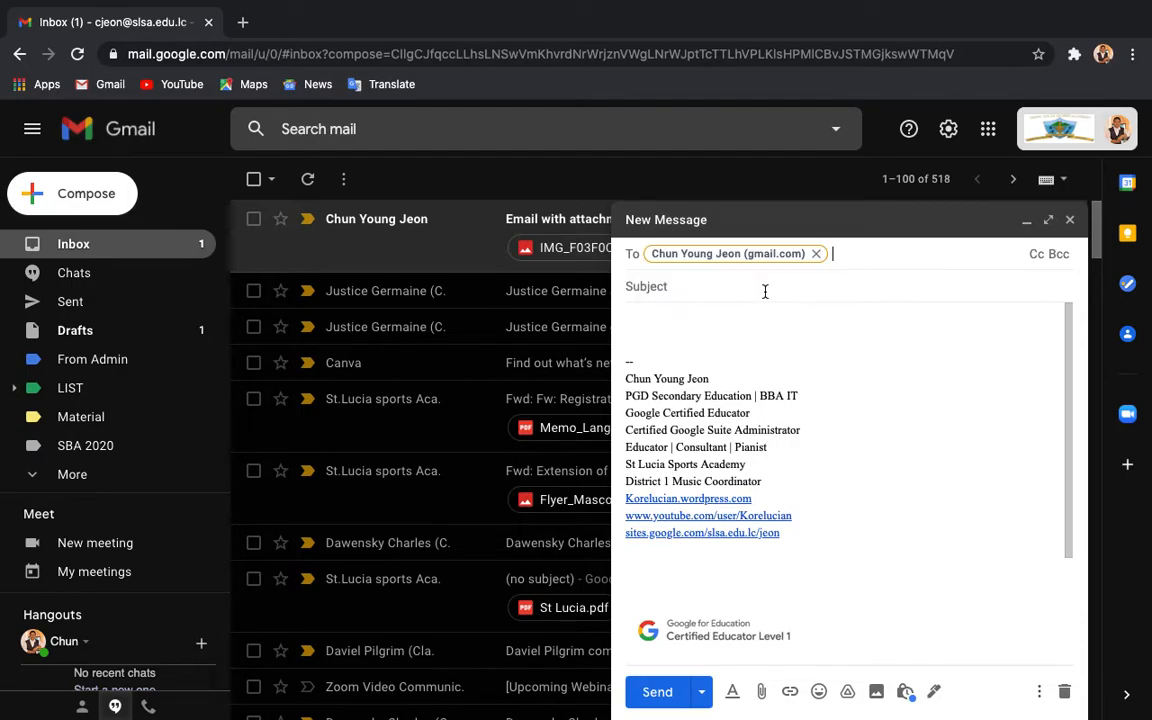
left_click(743, 286)
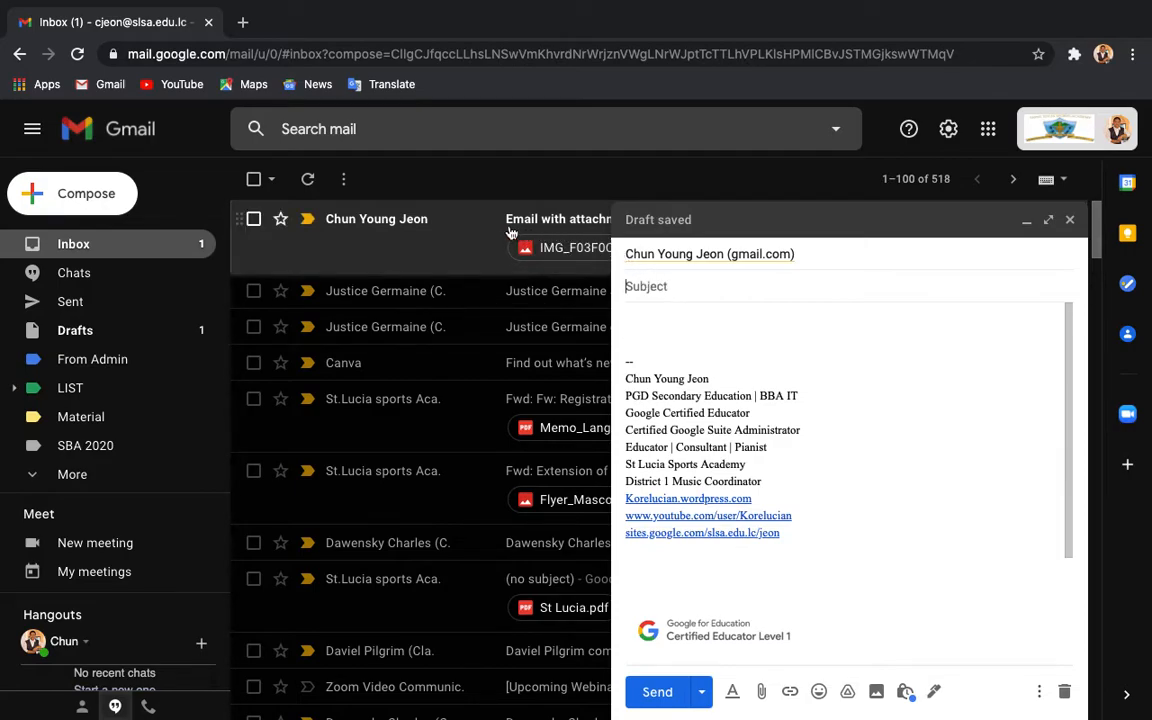
left_click(1024, 220)
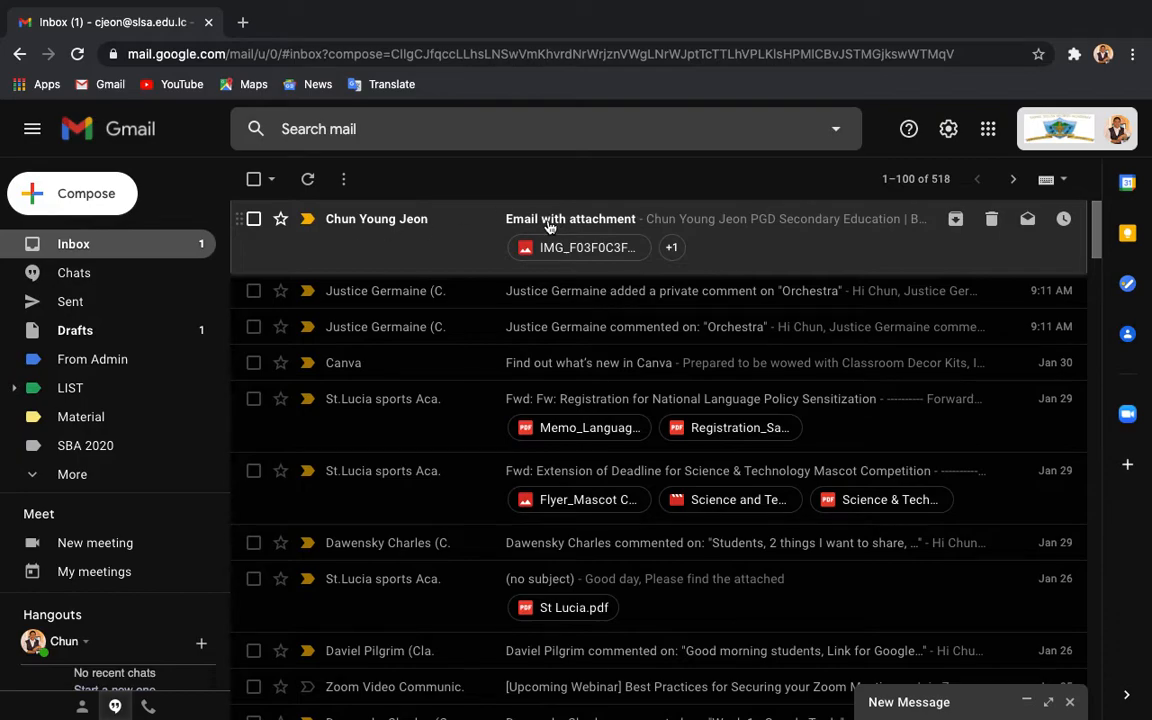
Step: Restore the draft and replace the recipient with the school account's own address
left_click(1030, 703)
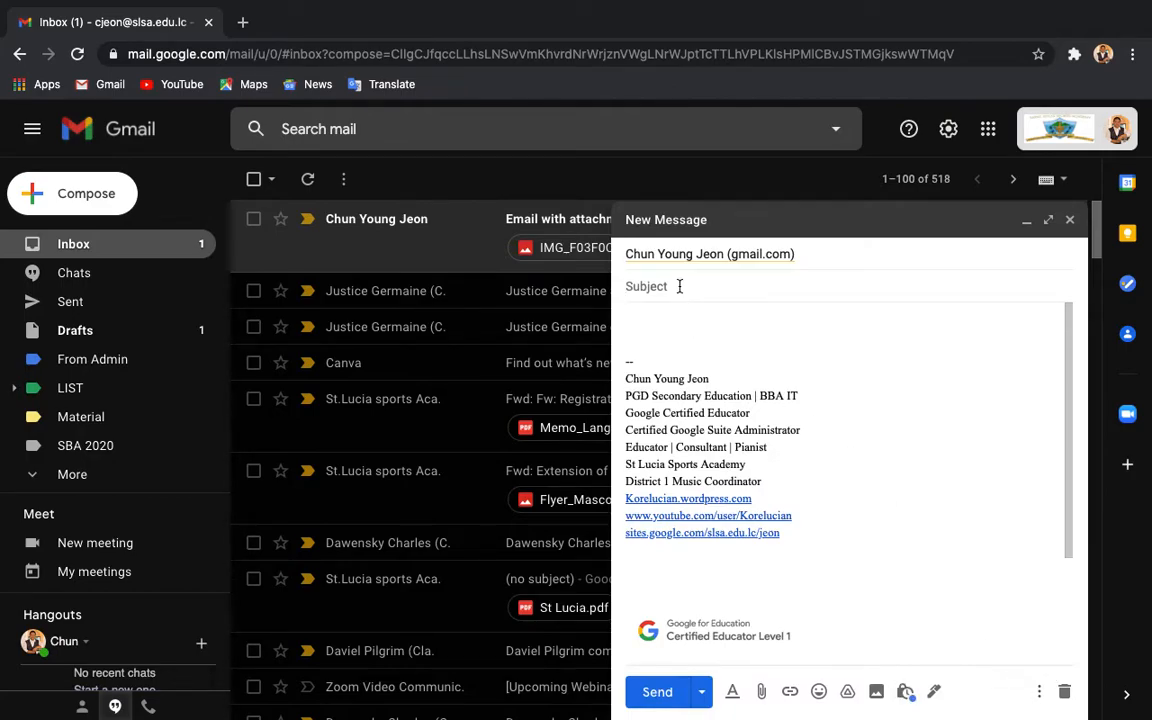
left_click(828, 255)
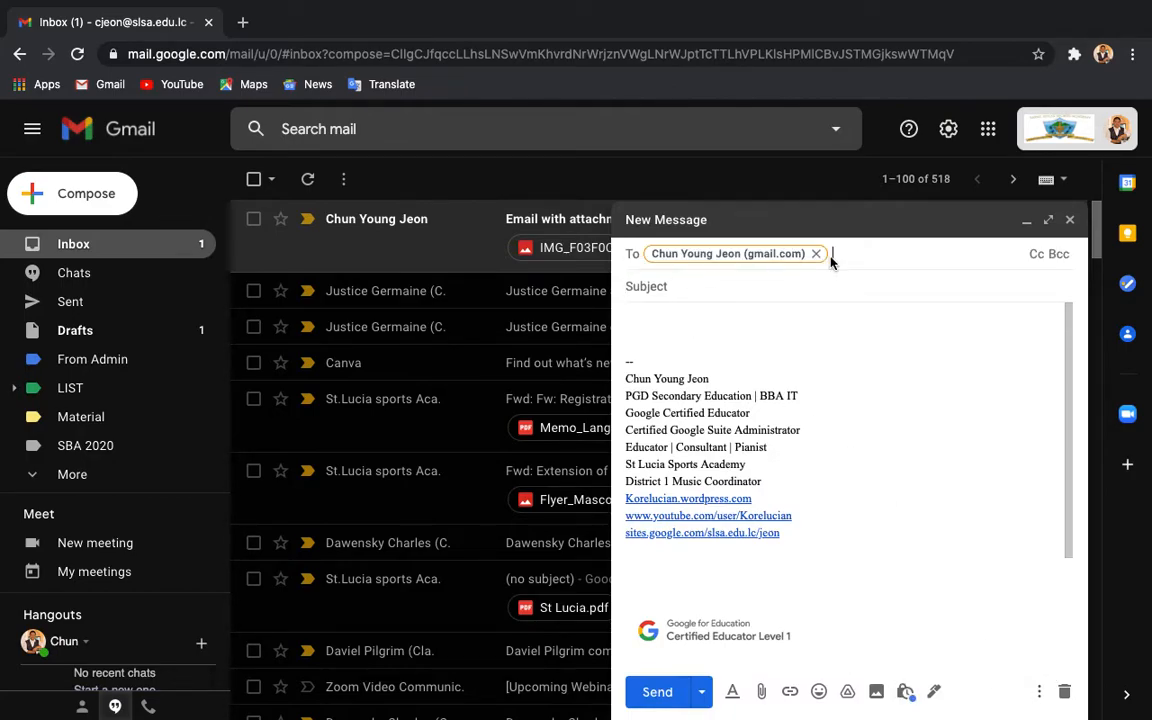
left_click(817, 254)
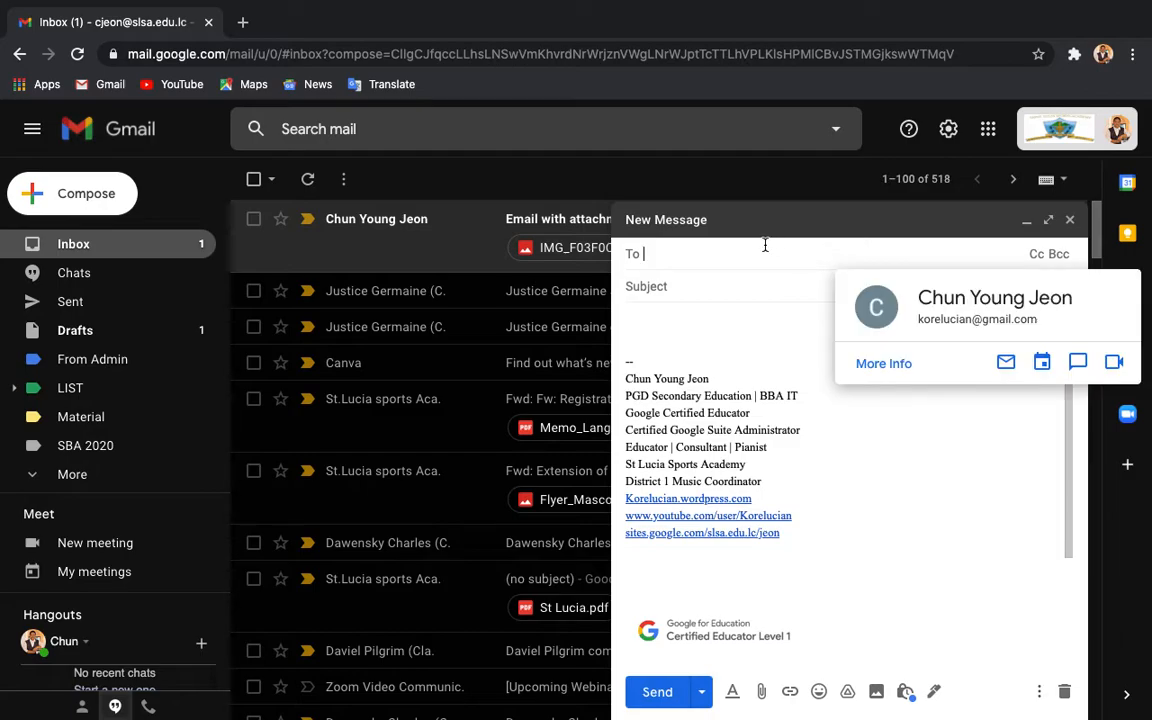
type("cje")
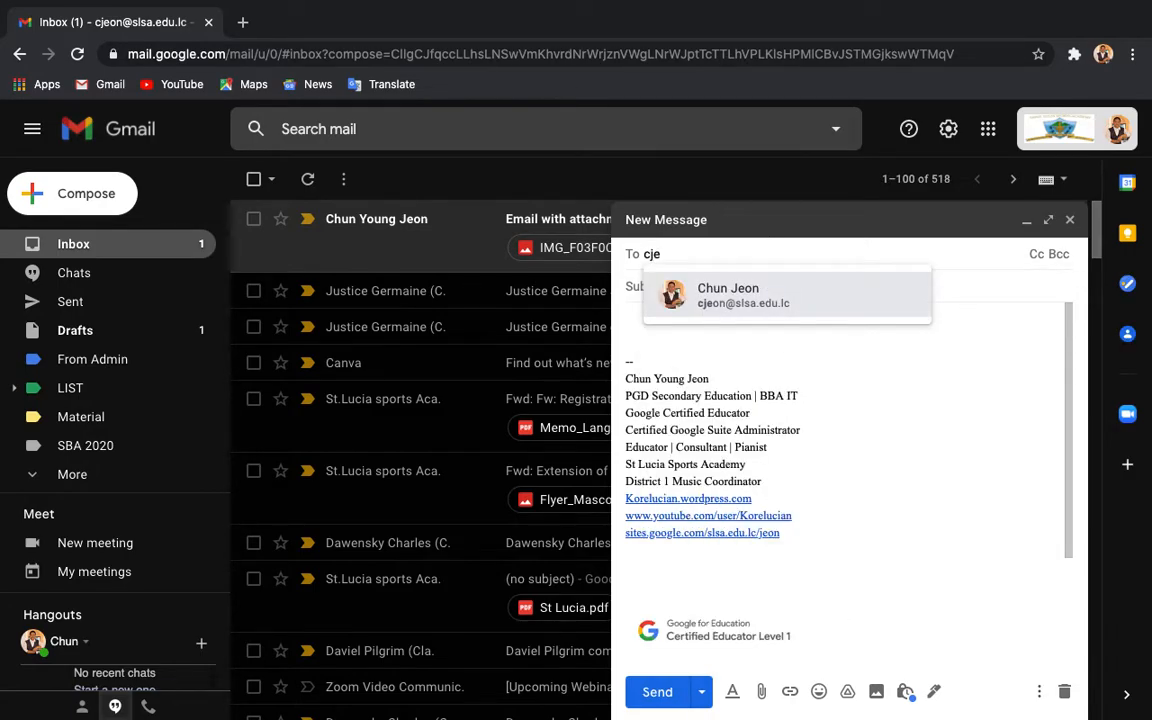
left_click(752, 300)
left_click(726, 286)
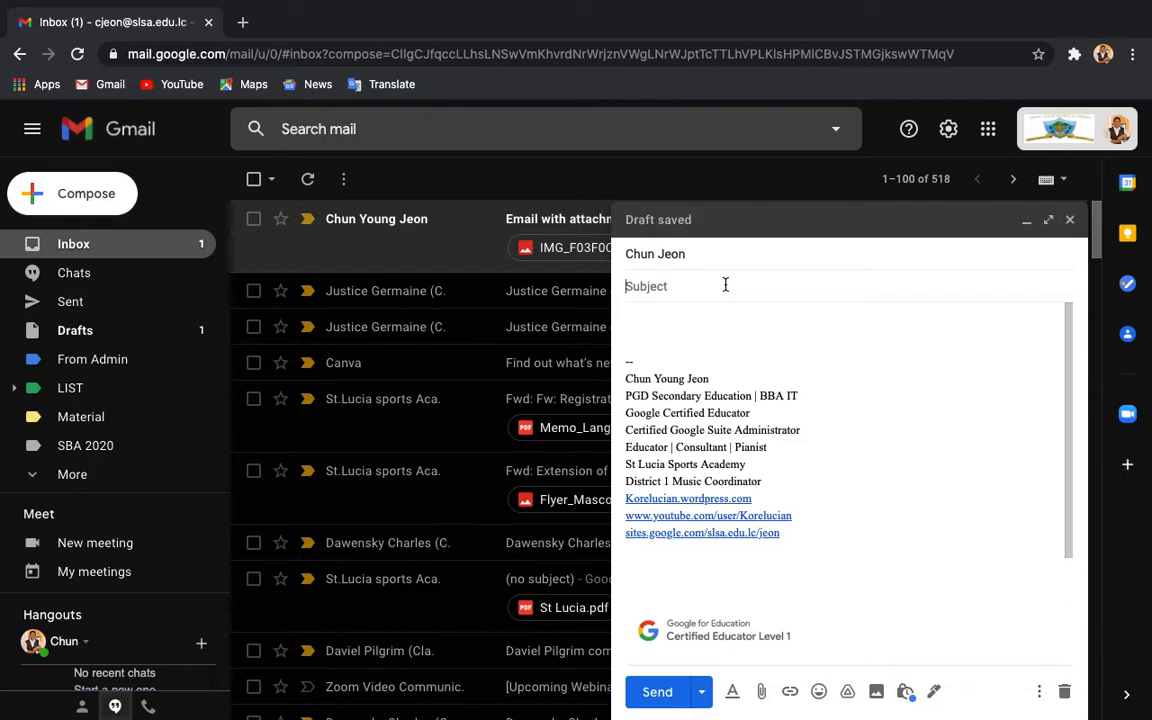
Step: Enter the subject 'Gmail - assignment', add a blank line above the signature, and dismiss the confidential-mode tip
type("Gma")
type("il first")
type("- assignment")
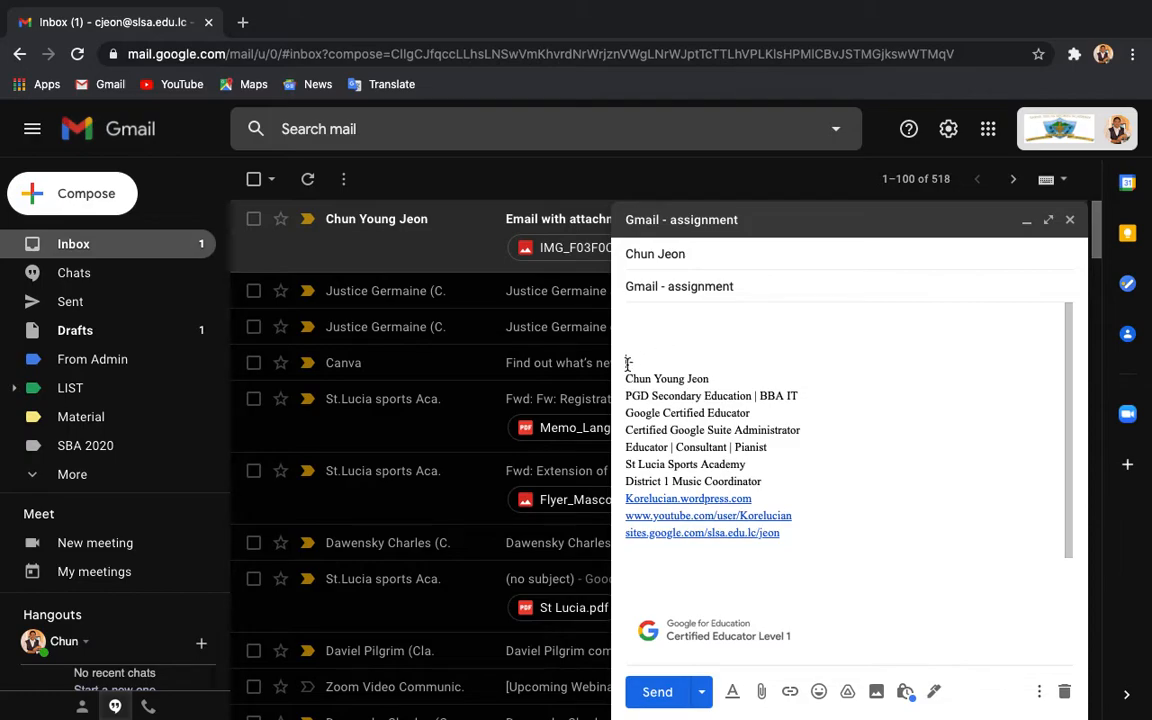
mouse_move(627, 363)
left_mouse_down()
mouse_move(770, 460)
mouse_move(808, 605)
left_mouse_up()
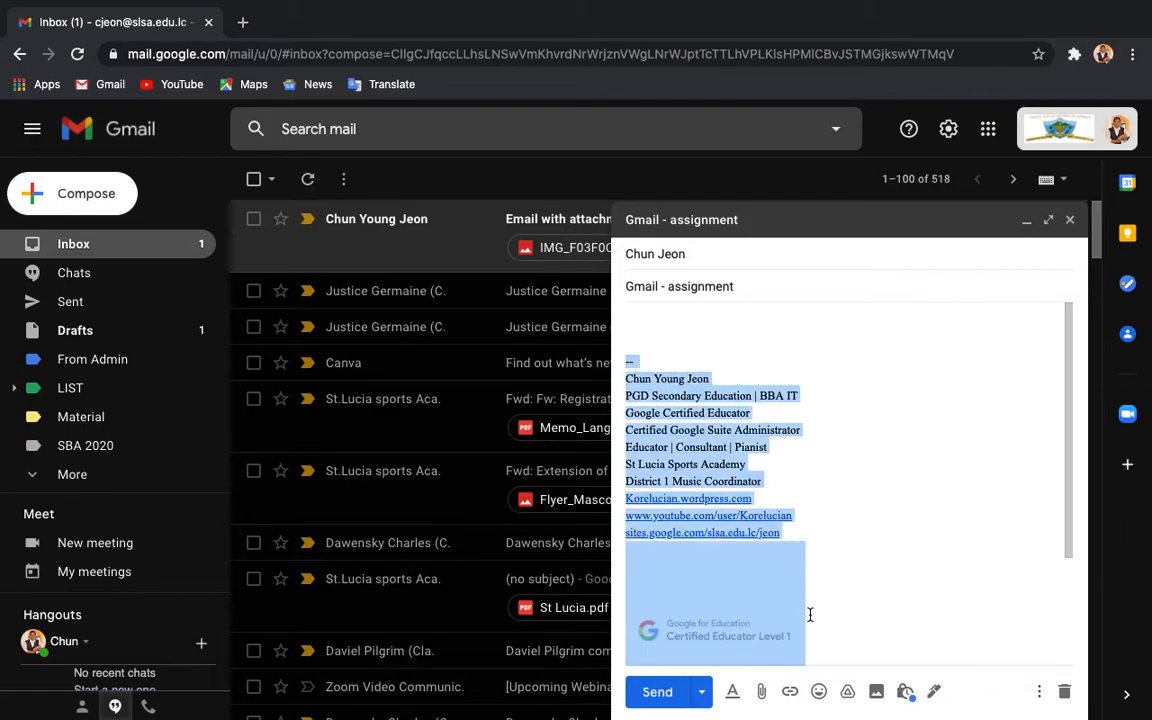
scroll(701, 470, "down", 3)
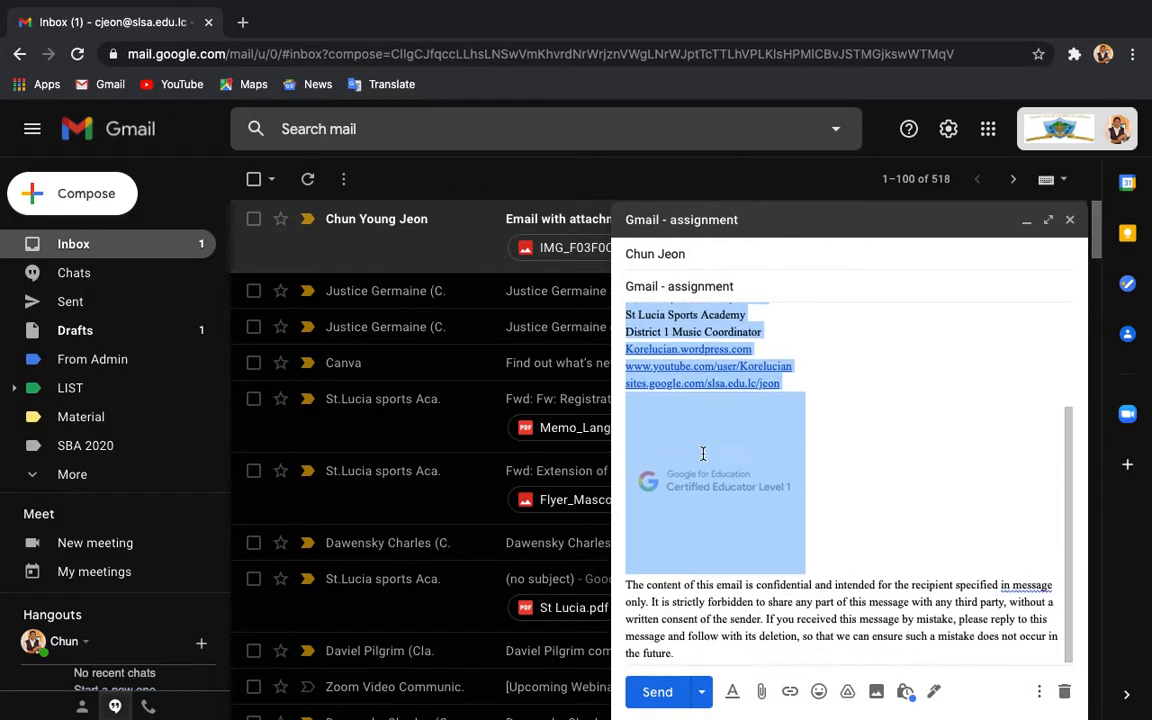
left_click(652, 563)
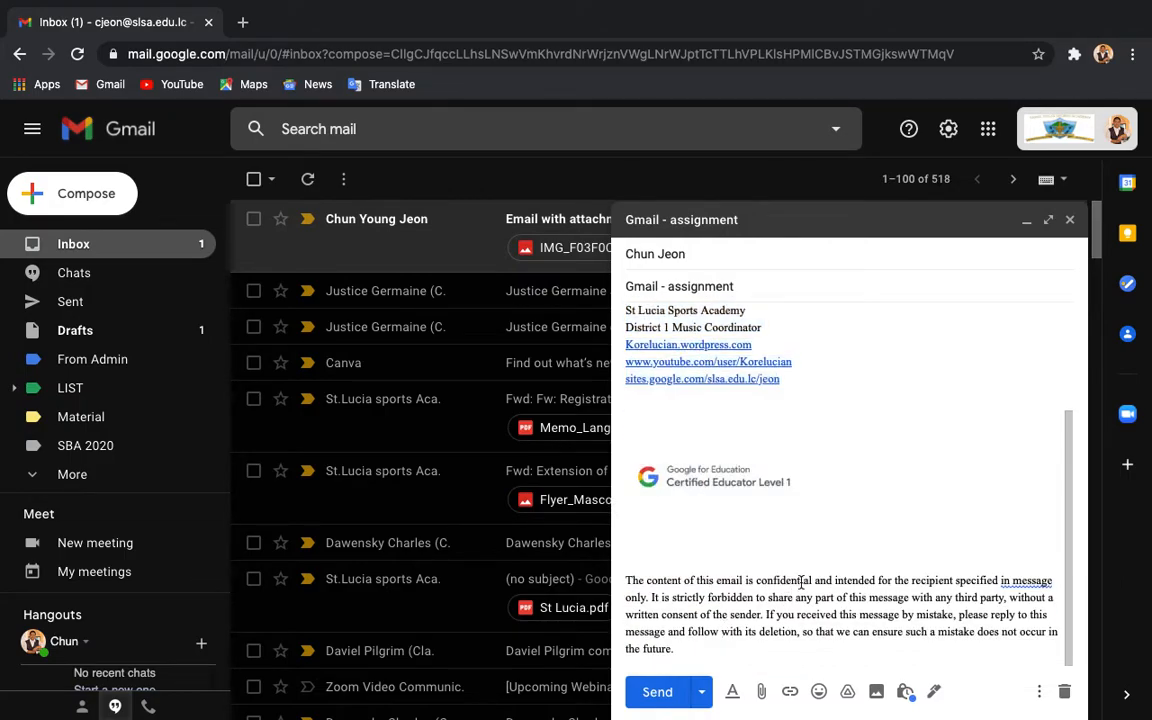
scroll(798, 525, "up", 3)
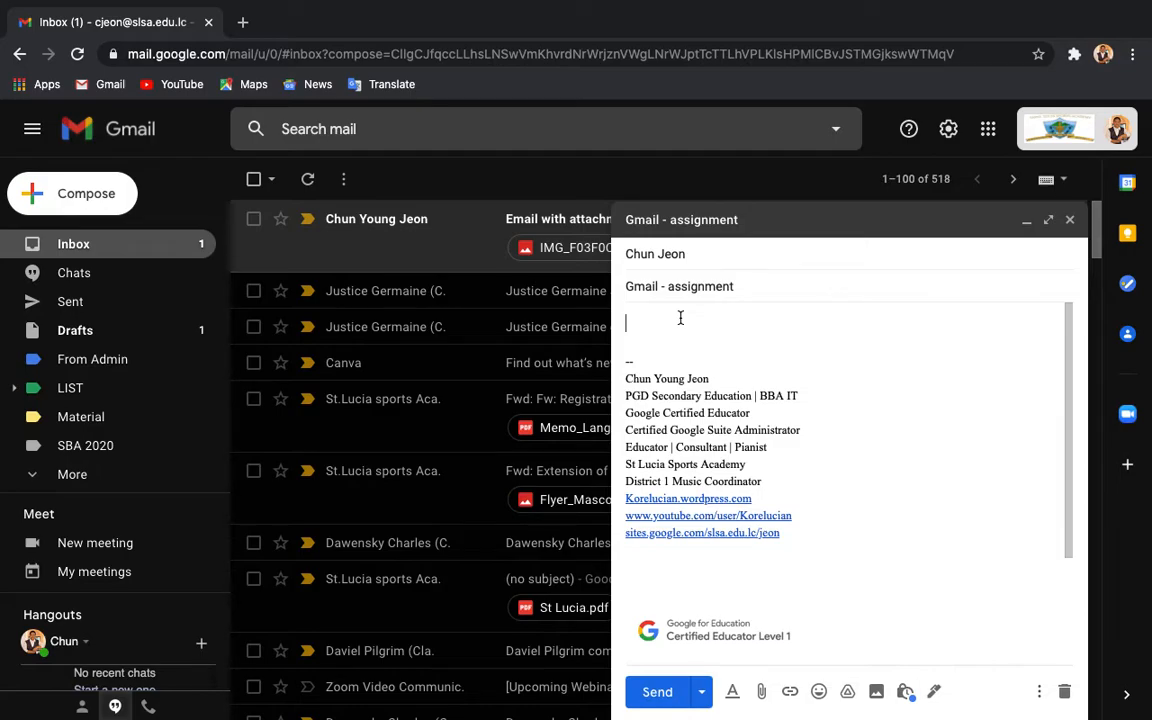
key("Return")
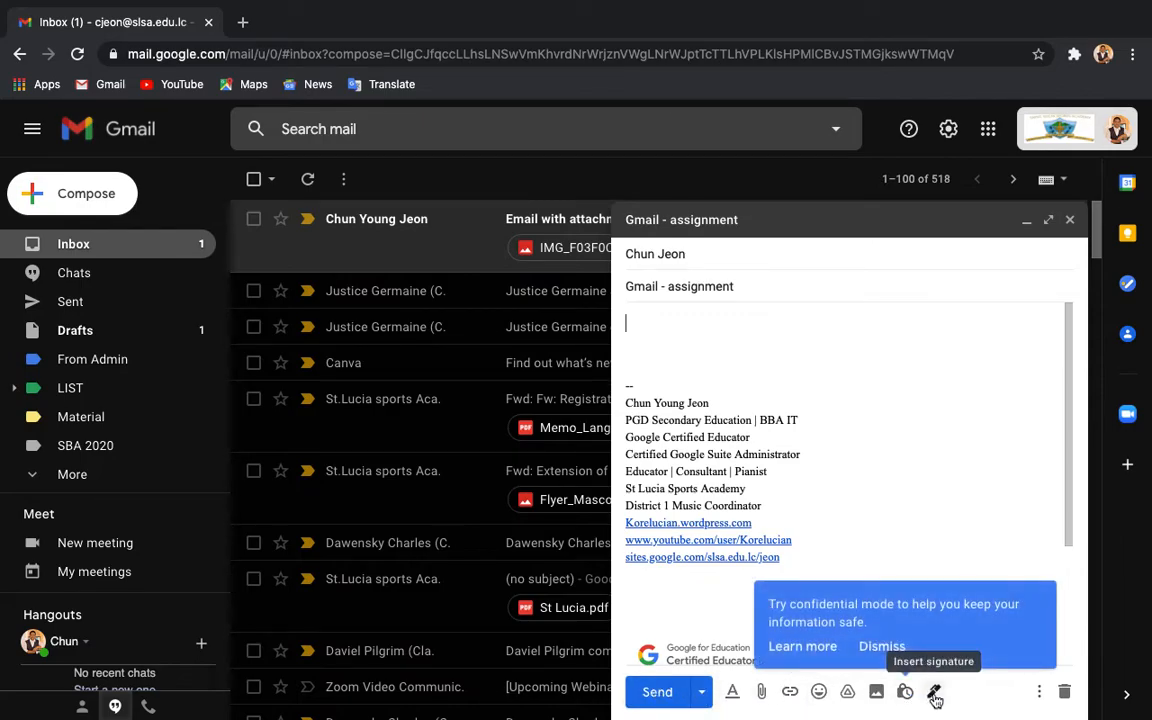
left_click(883, 648)
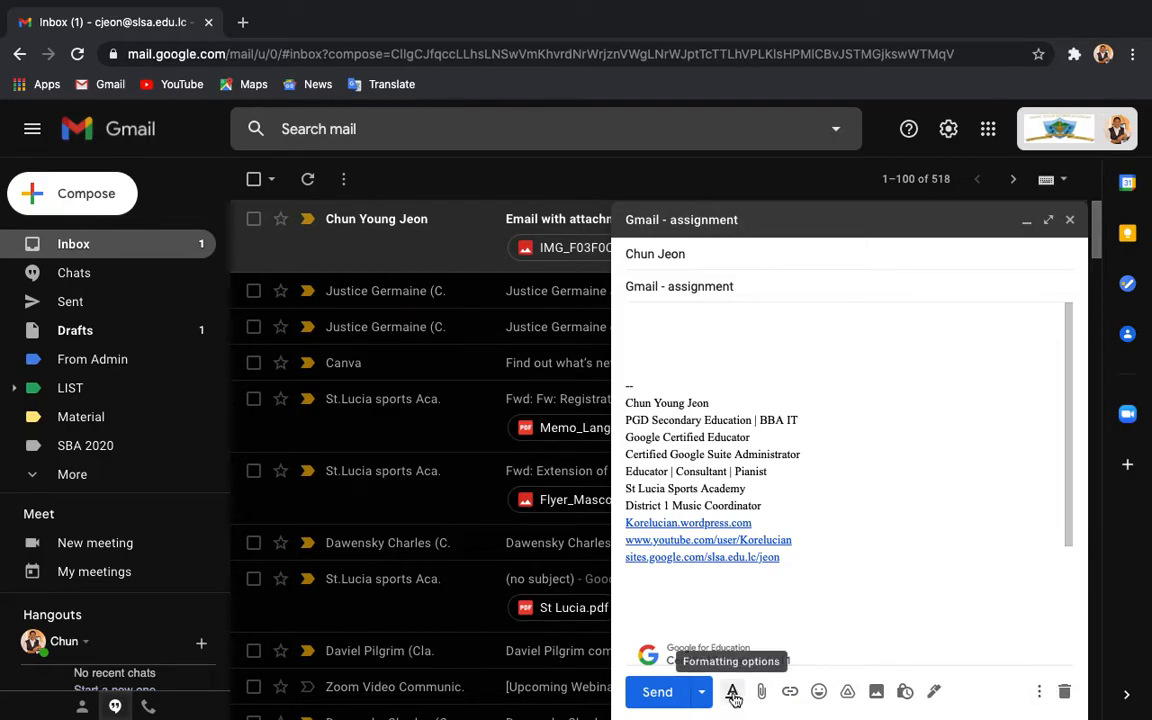
Step: Type 'This is my first assignment' at the top of the body
left_click(652, 326)
type("This is my first assignment")
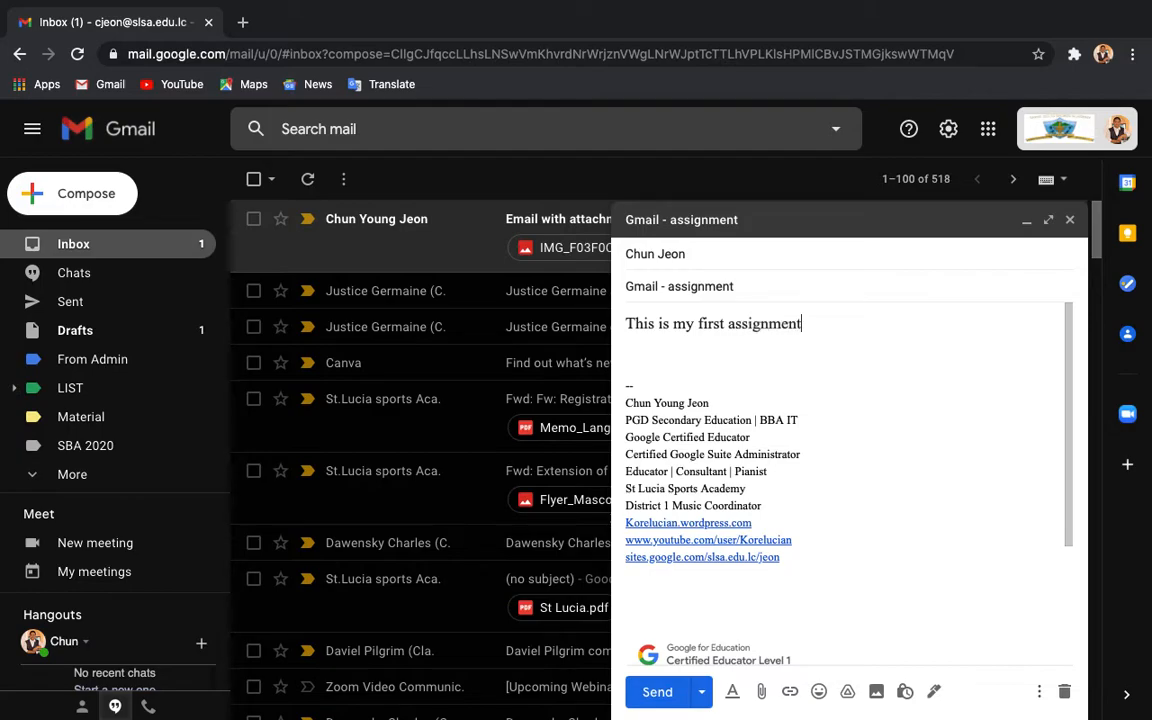
left_click(733, 693)
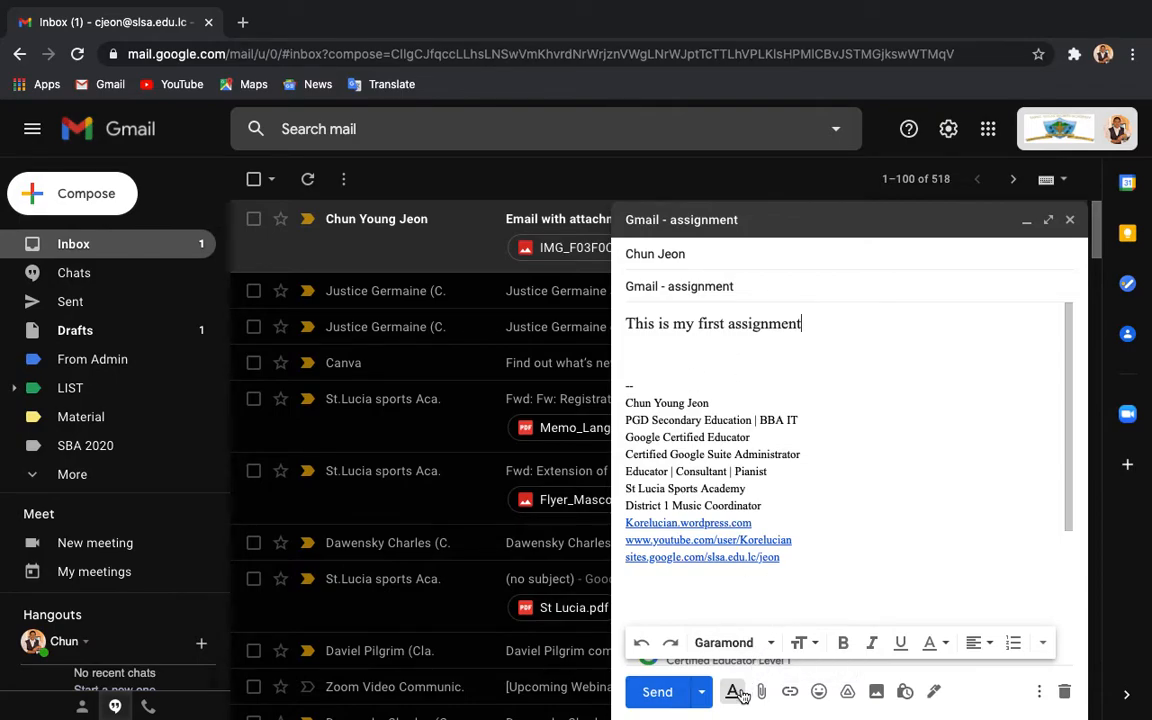
left_click(762, 372)
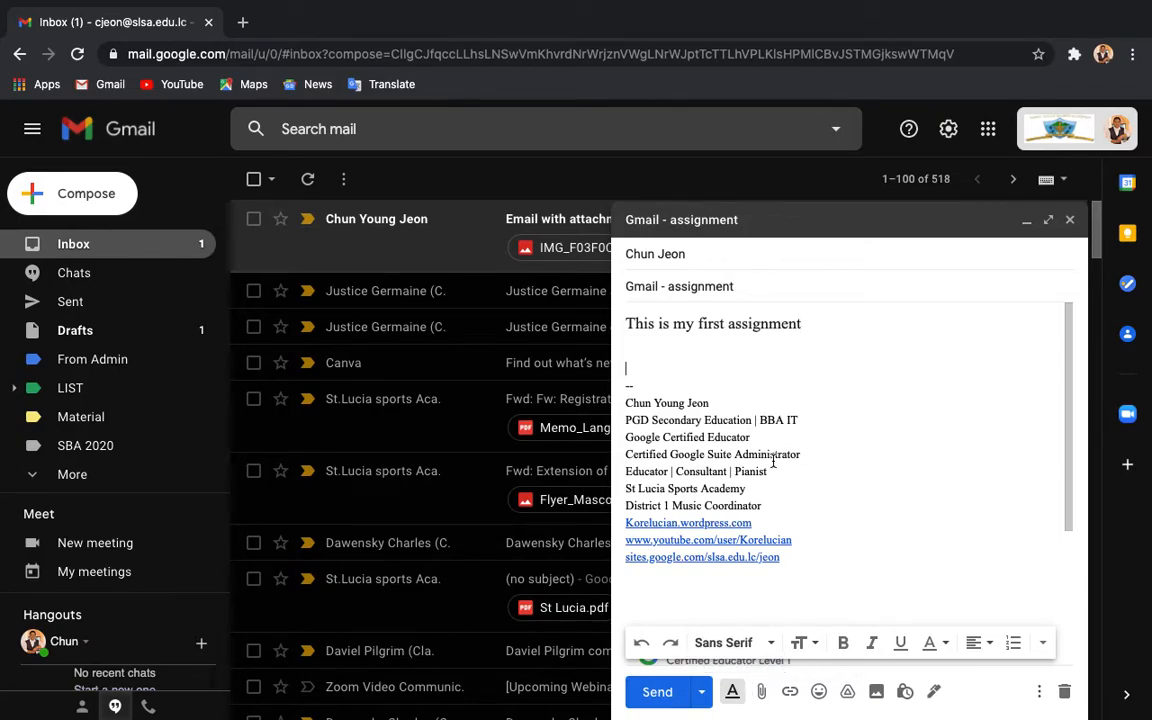
left_click(740, 697)
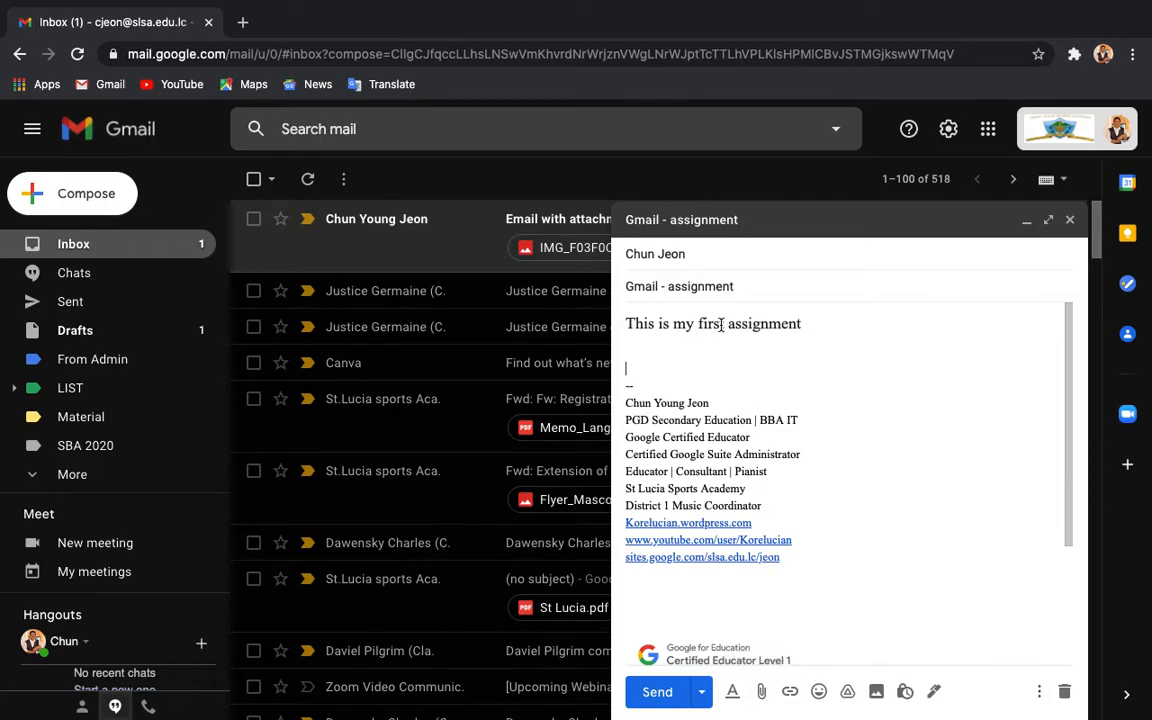
mouse_move(710, 257)
Step: Attach New Choir Criteria.docx (21K) from the Downloads folder to the draft
left_click(761, 692)
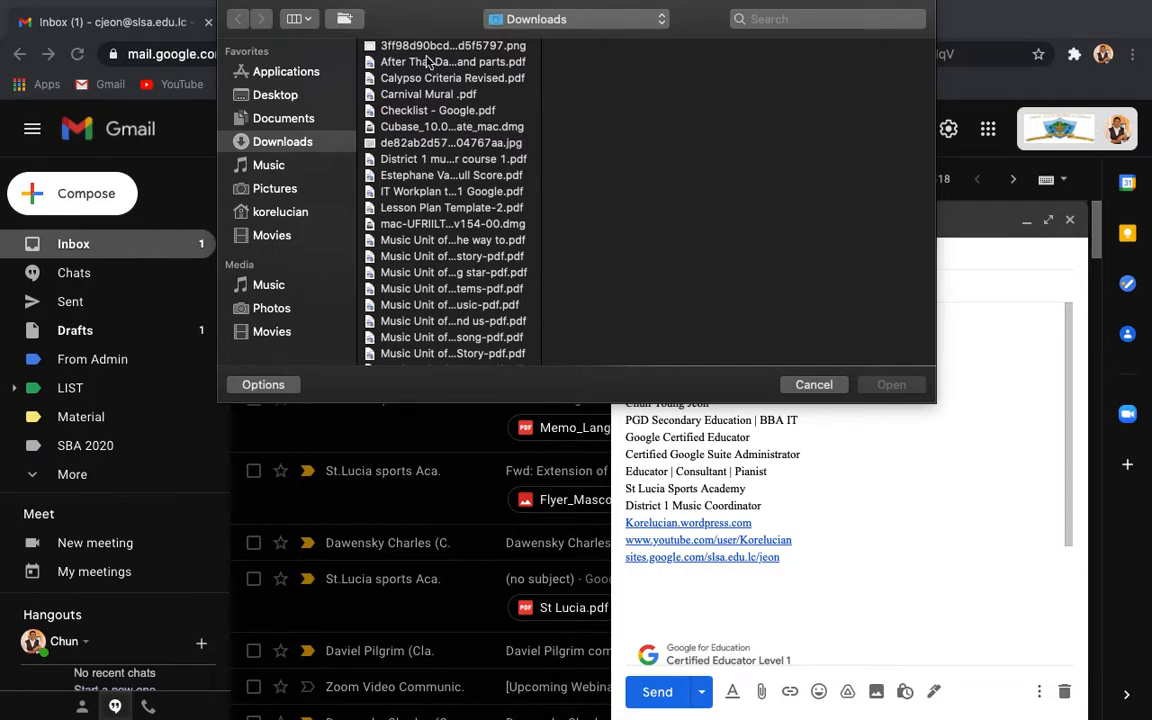
scroll(432, 290, "down", 5)
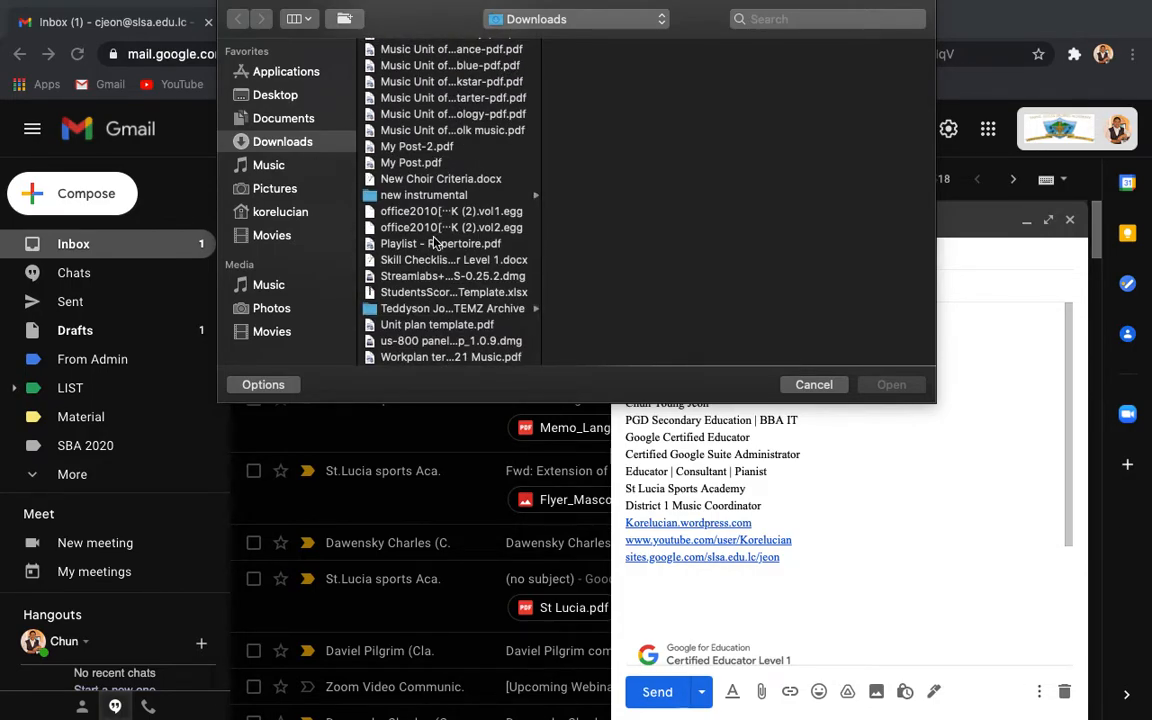
left_click(443, 180)
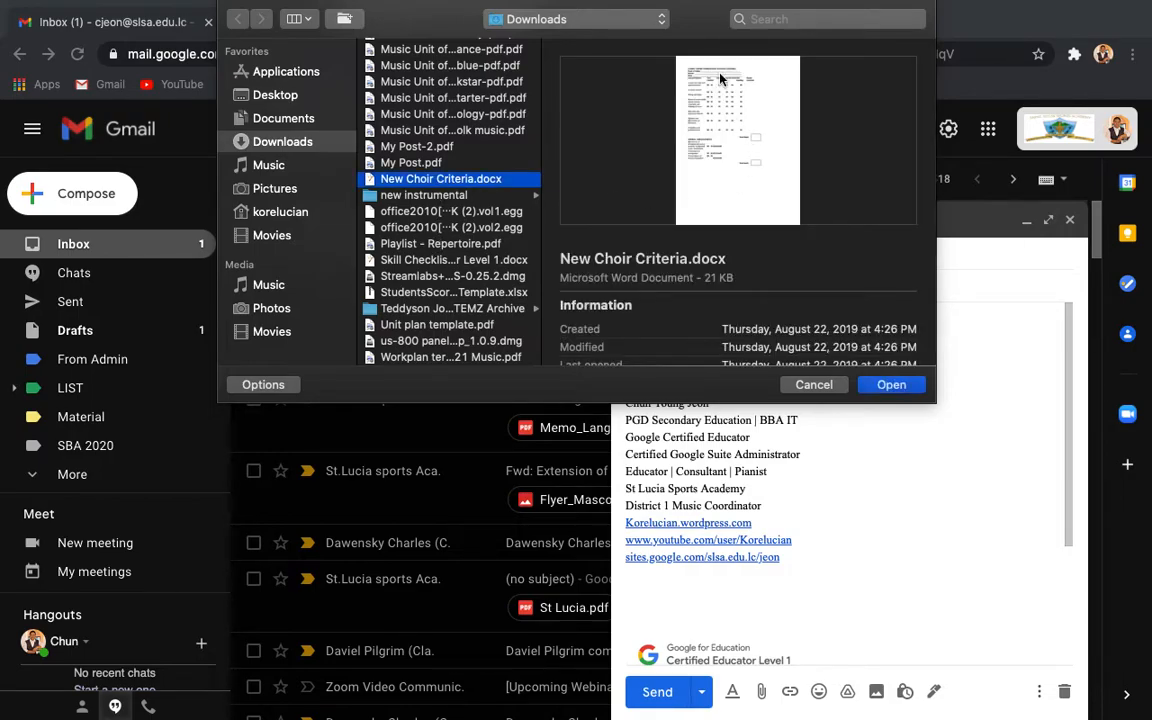
left_click(874, 392)
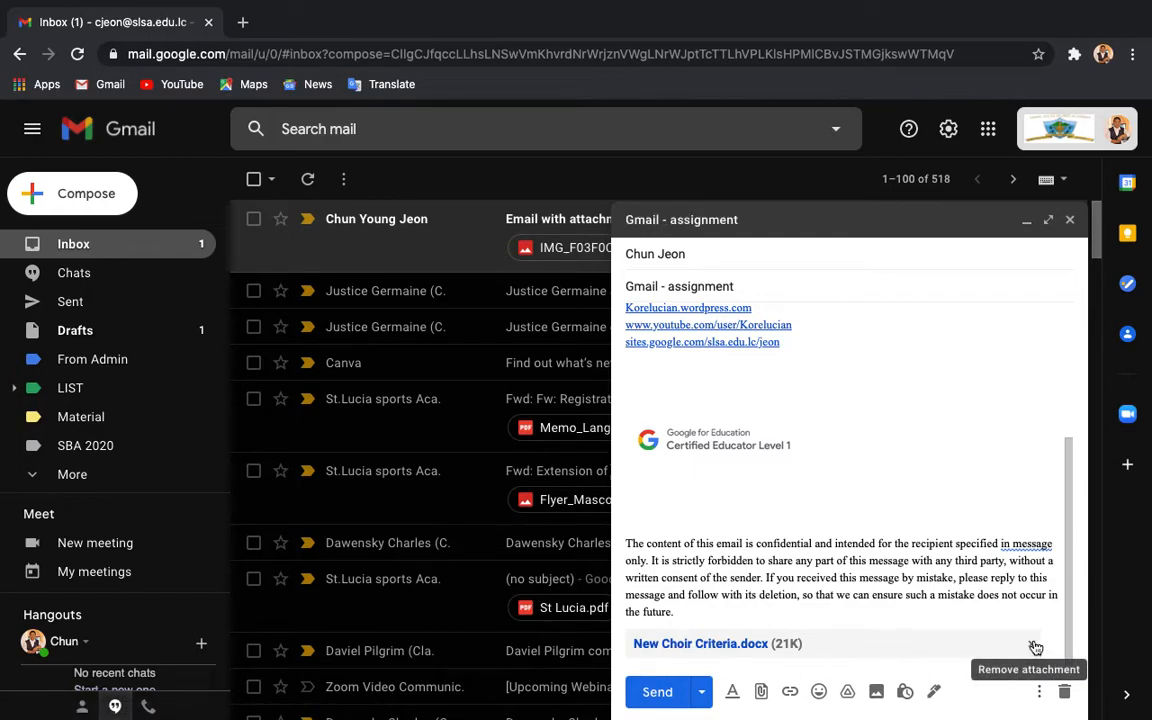
scroll(797, 466, "up", 3)
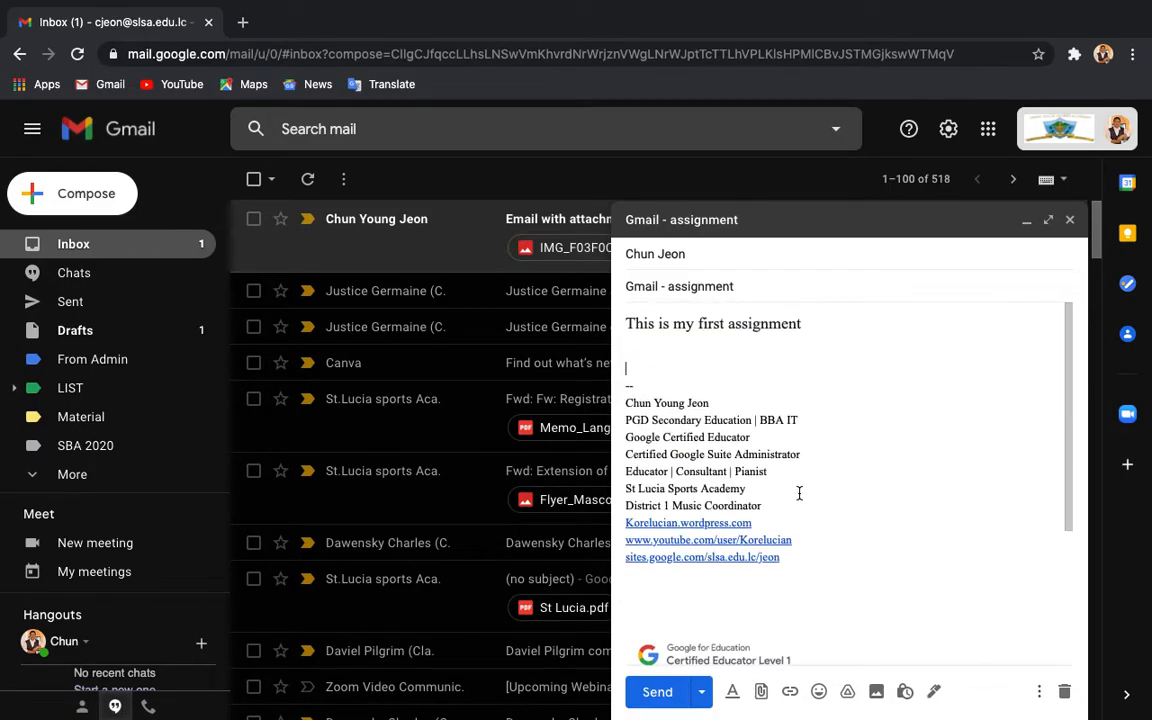
scroll(800, 542, "down", 3)
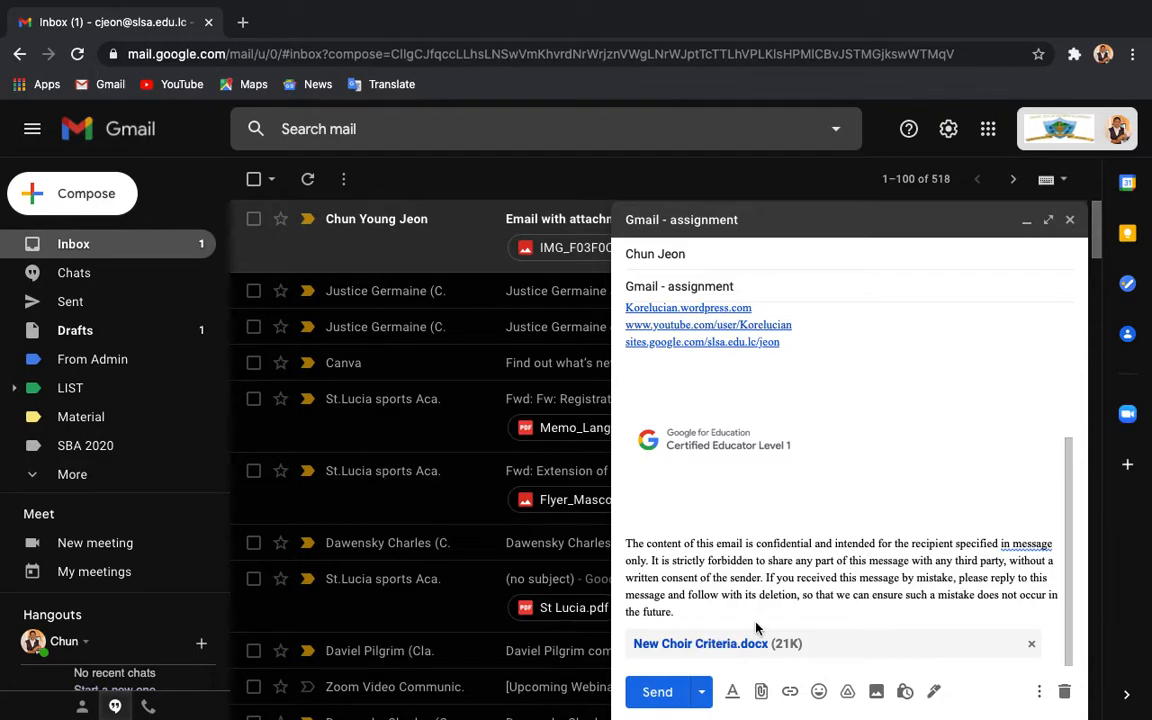
scroll(761, 617, "up", 3)
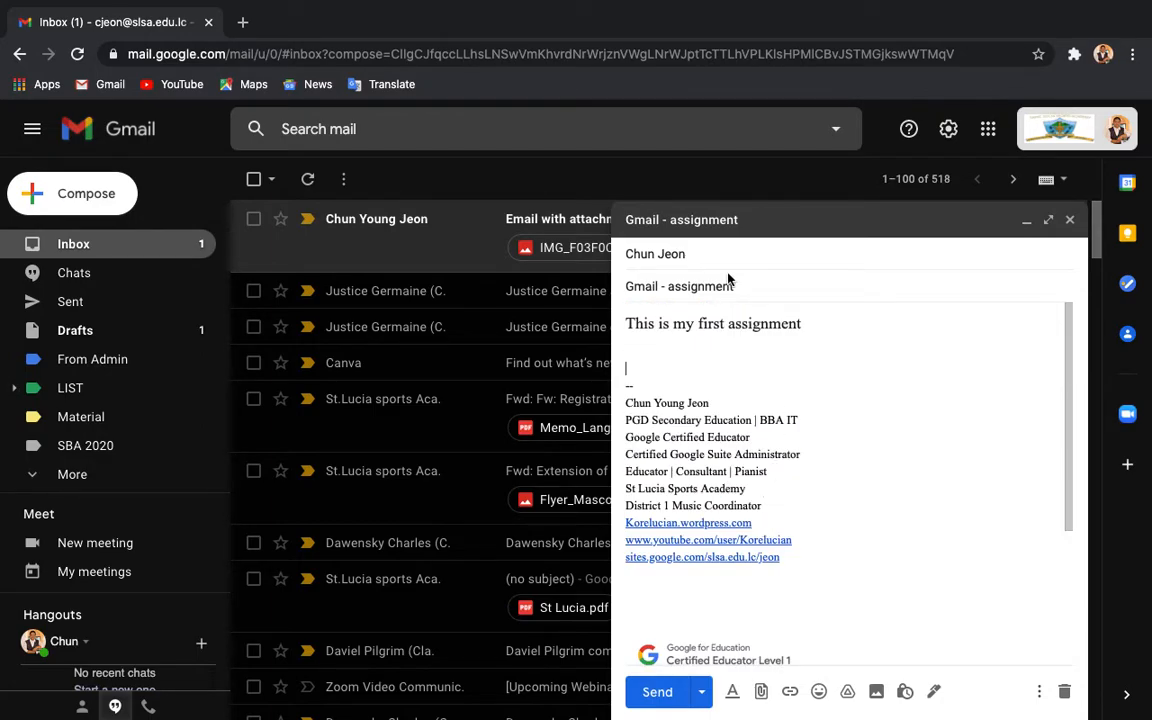
double_click(753, 323)
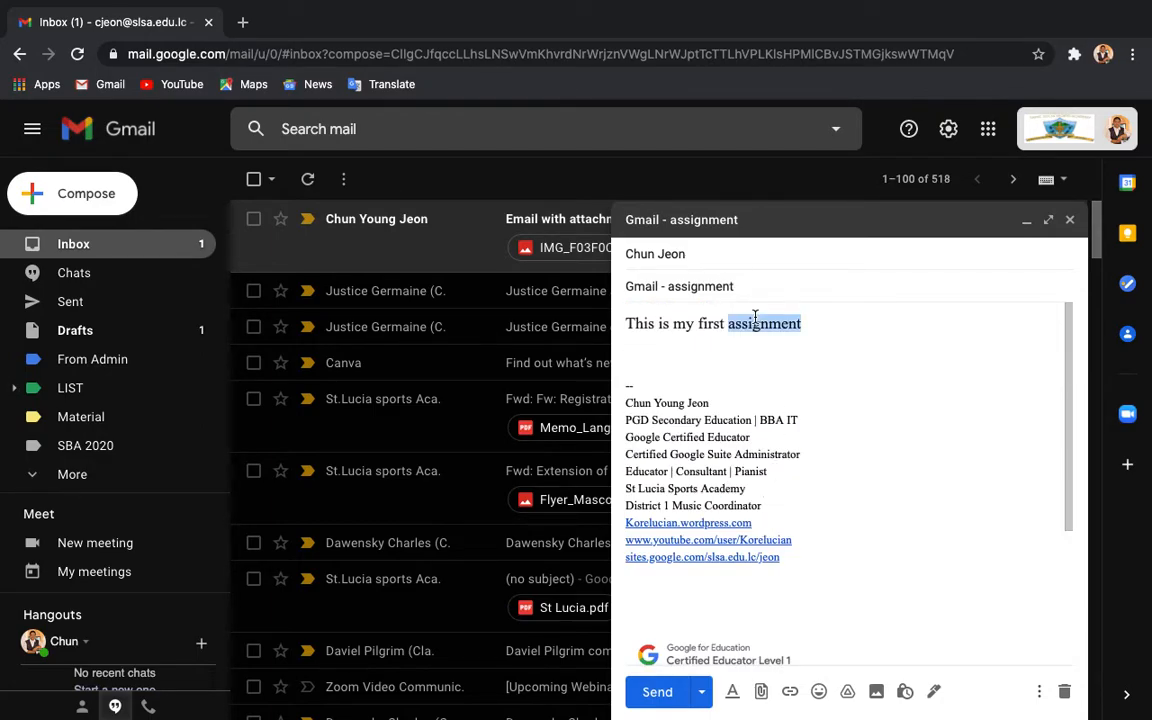
left_click(790, 691)
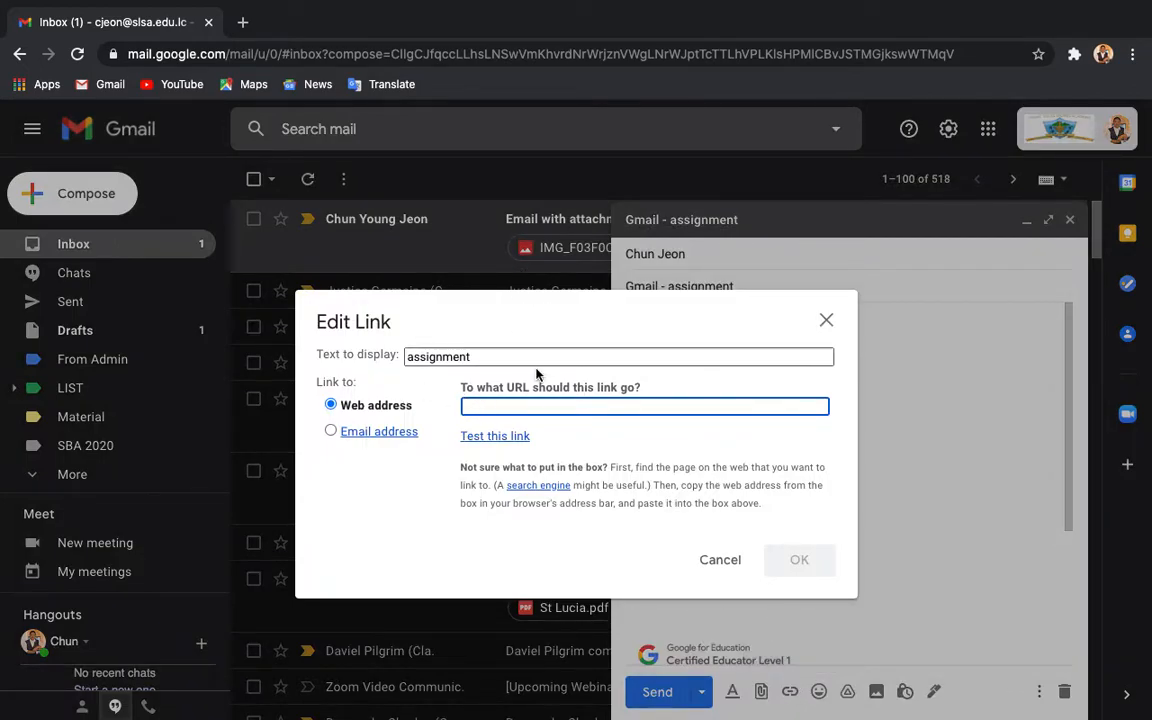
left_click(242, 22)
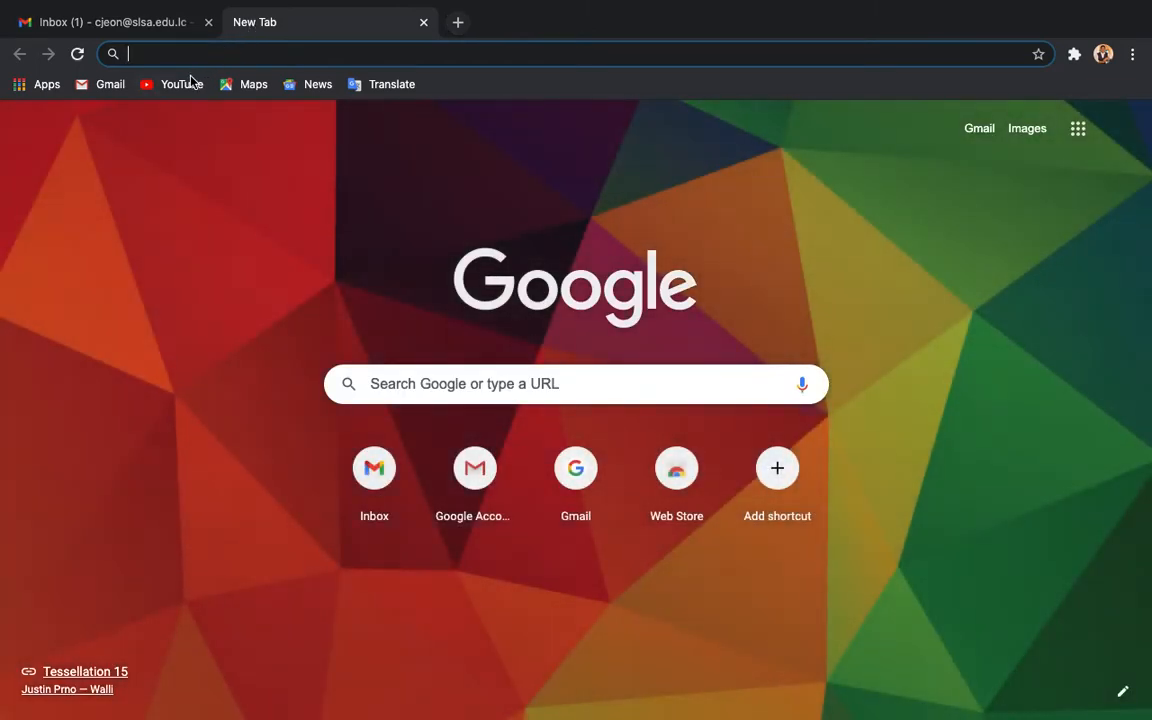
left_click(180, 85)
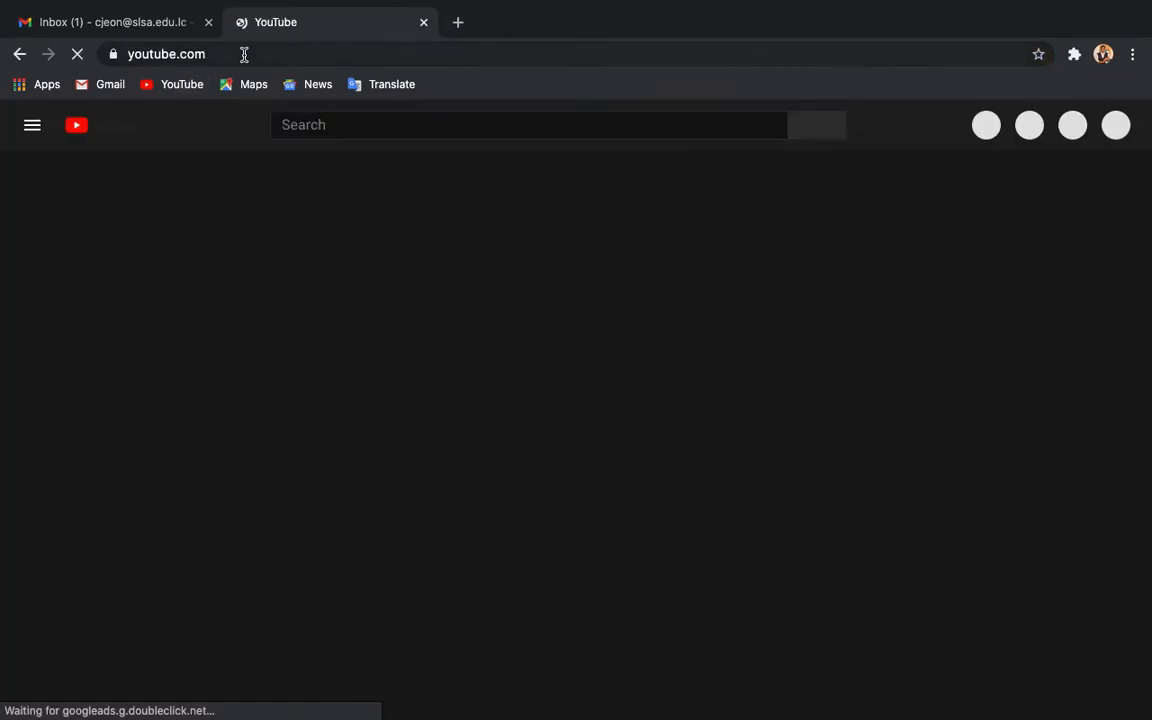
left_click(244, 54)
key("cmd+c")
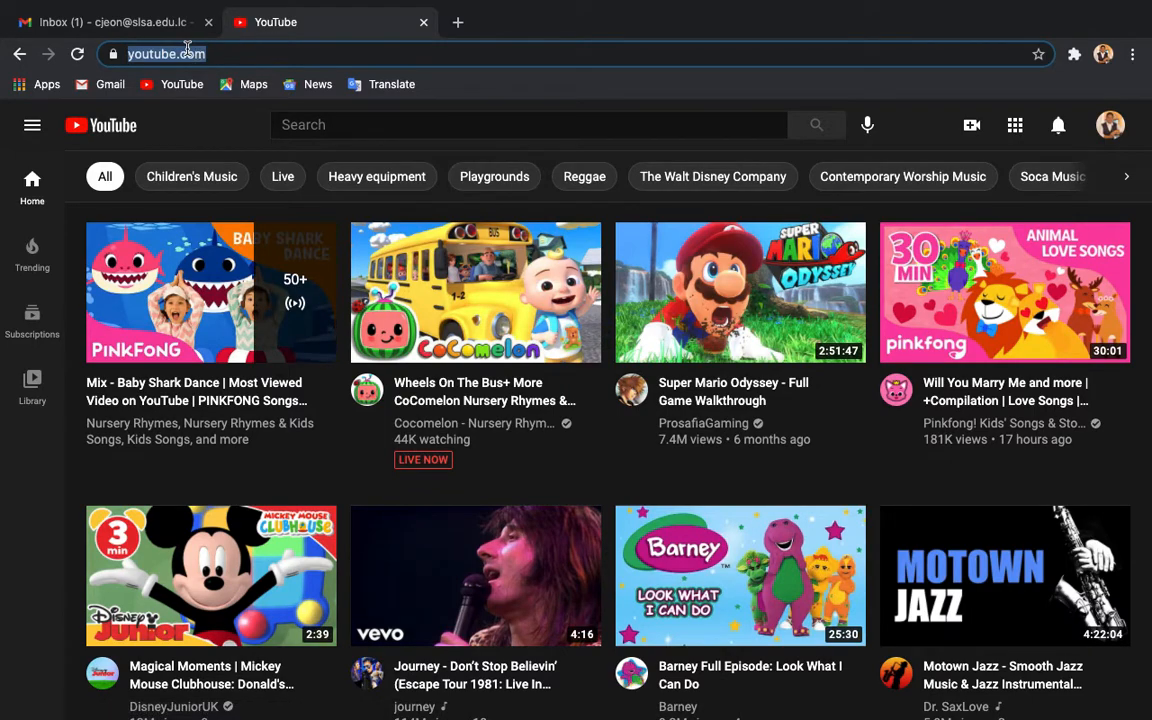
left_click(145, 21)
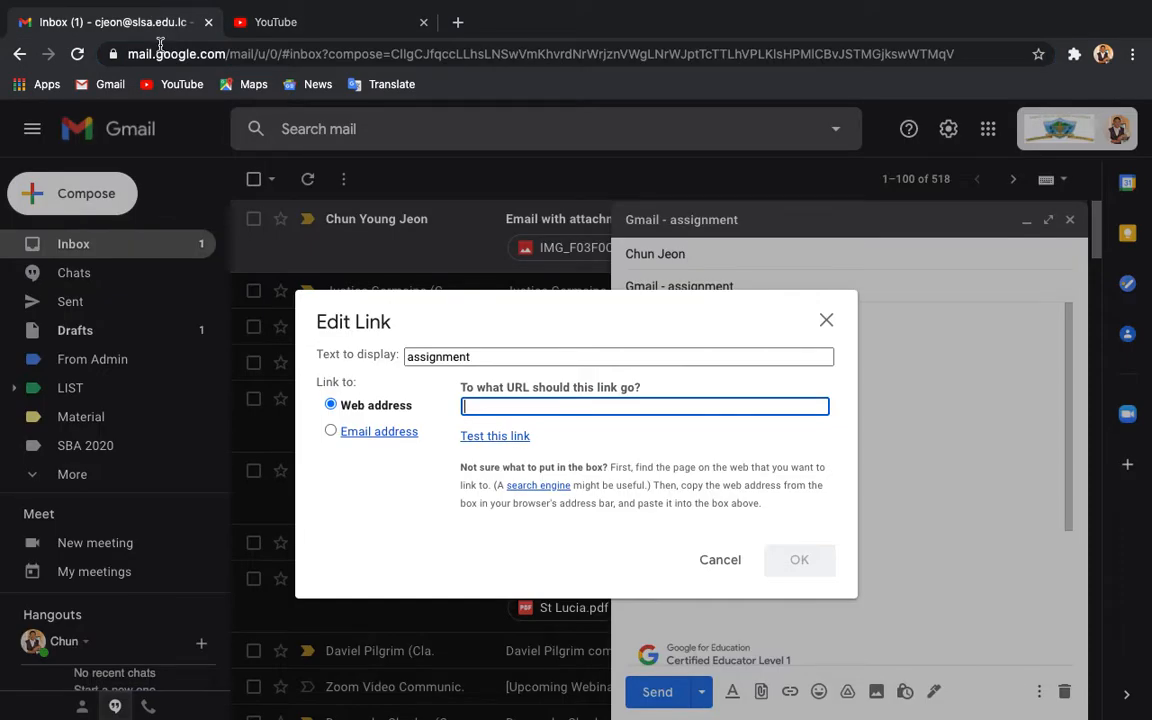
right_click(526, 404)
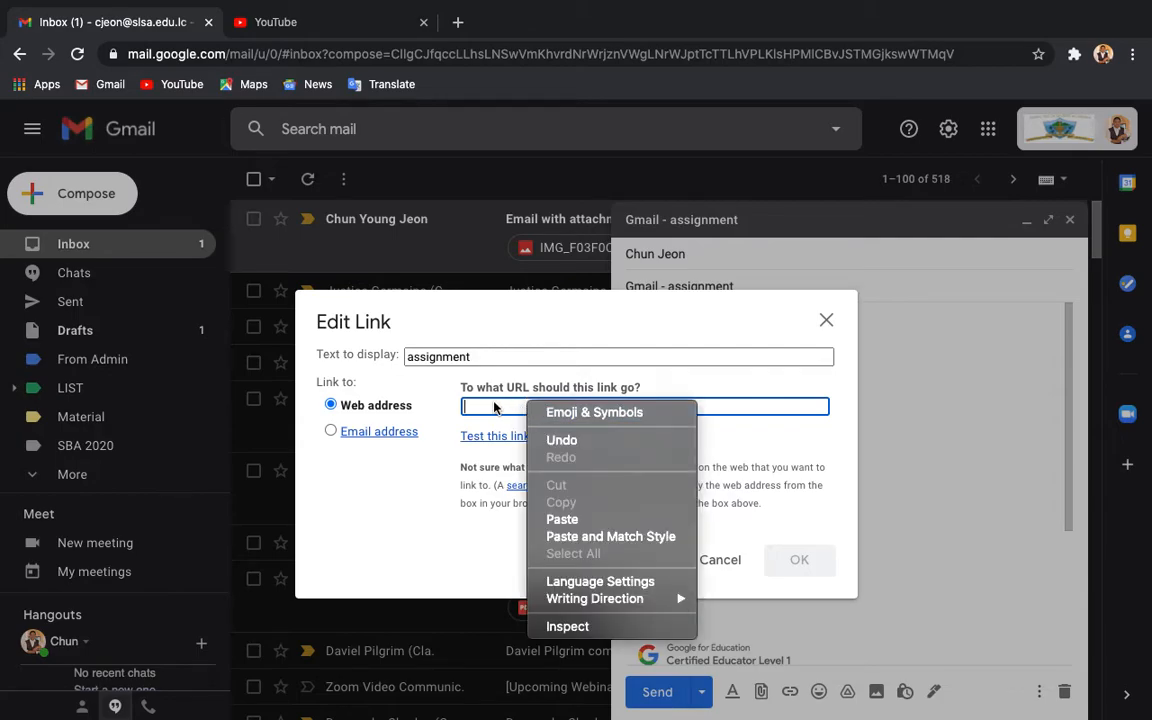
left_click(561, 519)
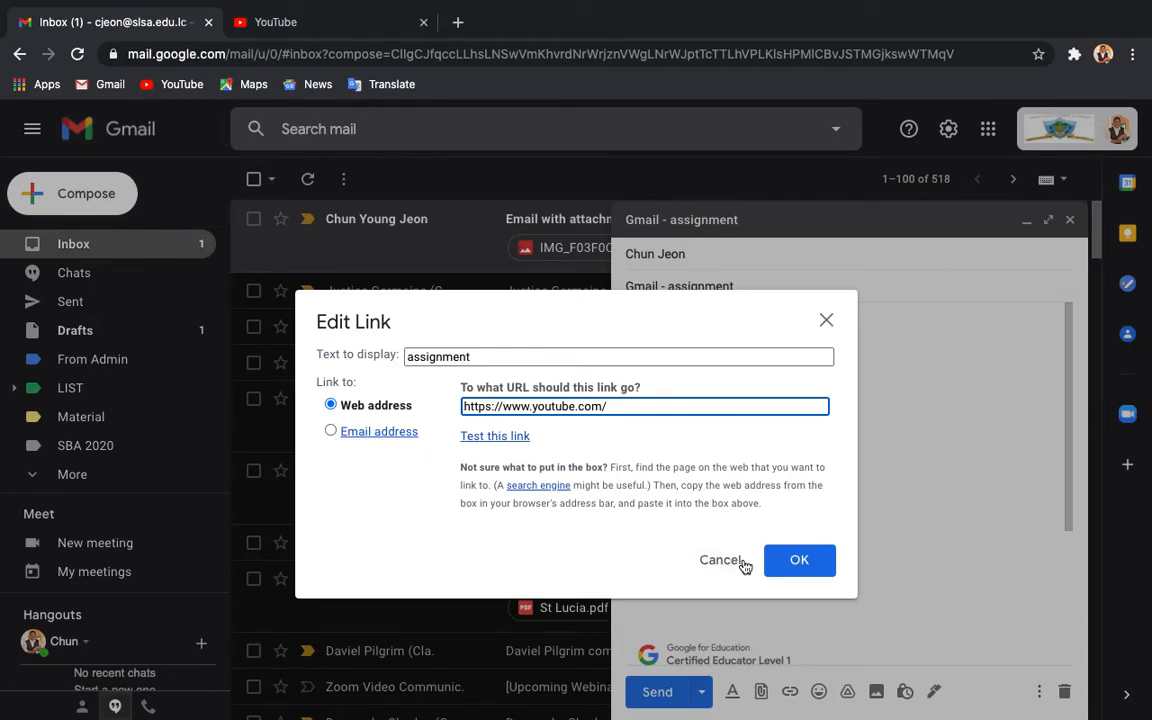
left_click(787, 566)
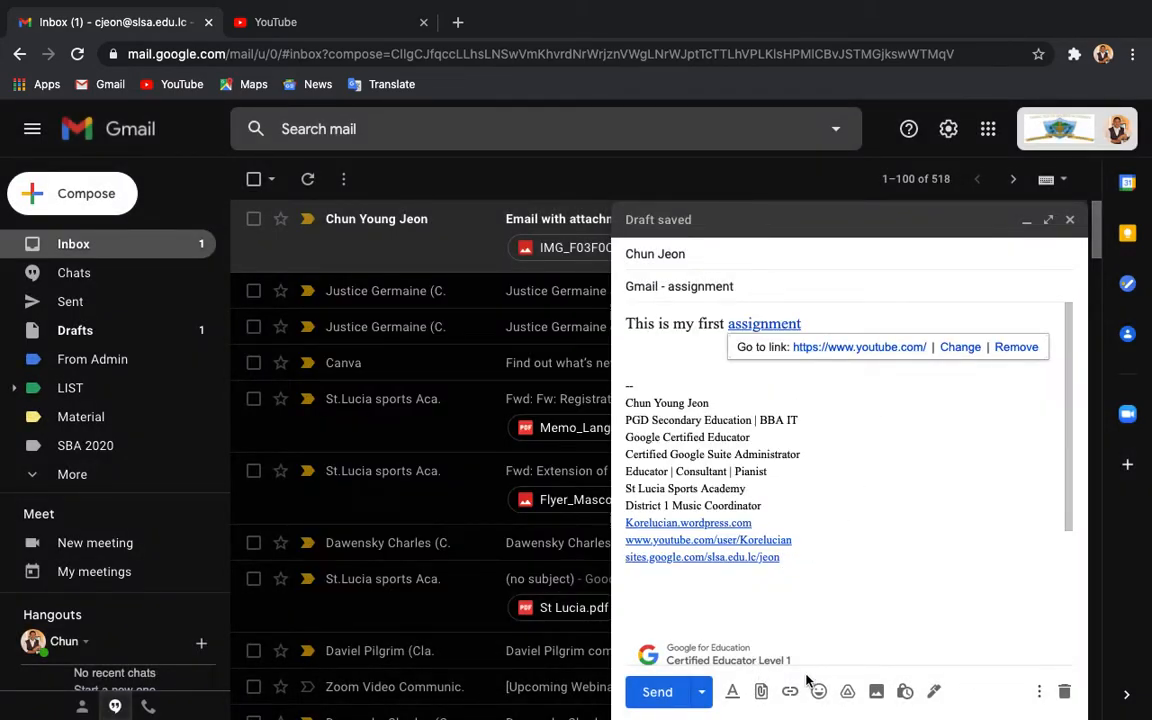
left_click(708, 350)
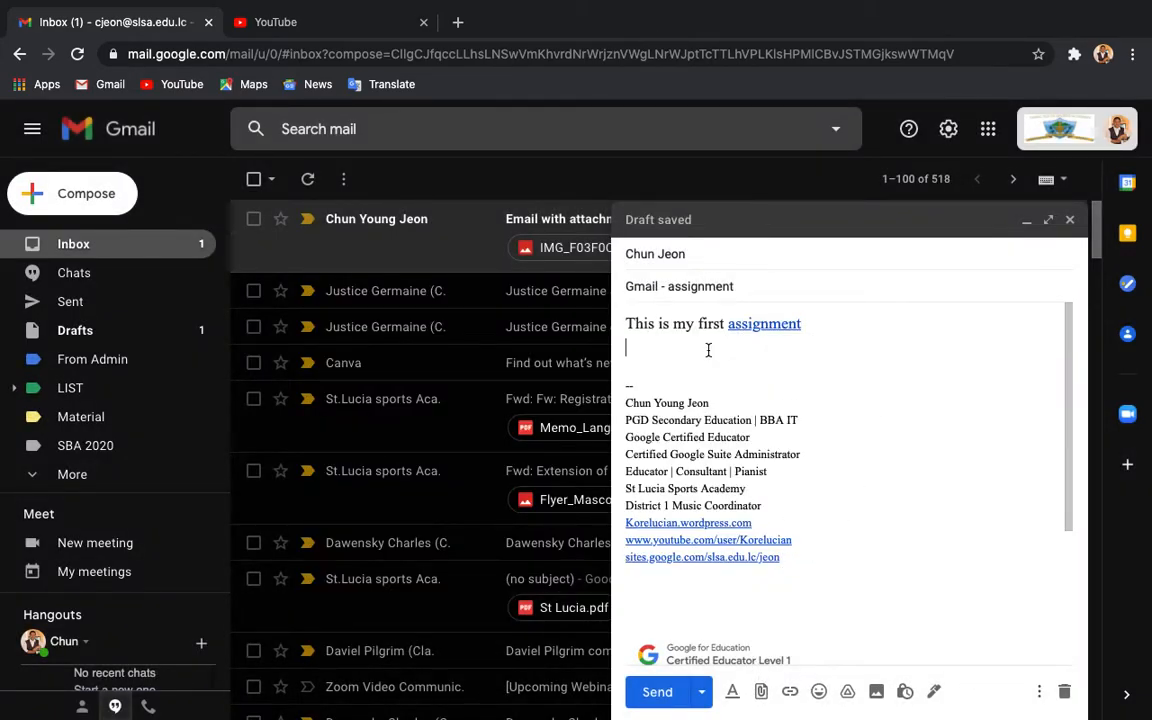
left_click(789, 326)
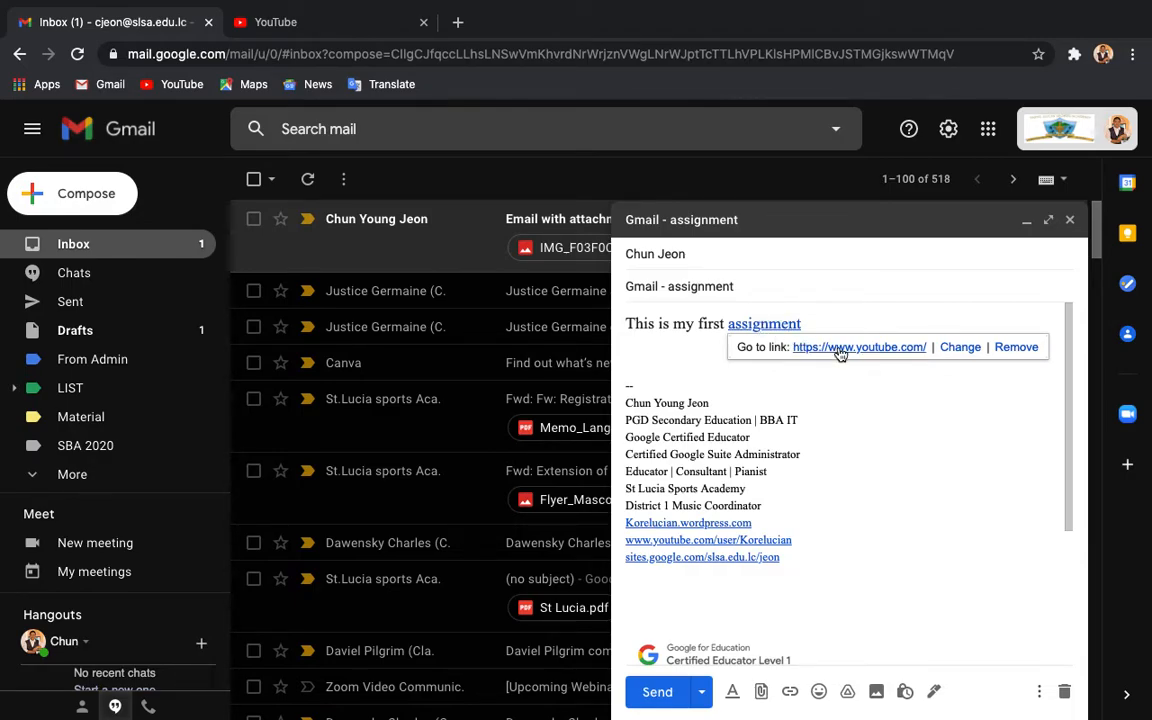
left_click(697, 334)
left_click(681, 352)
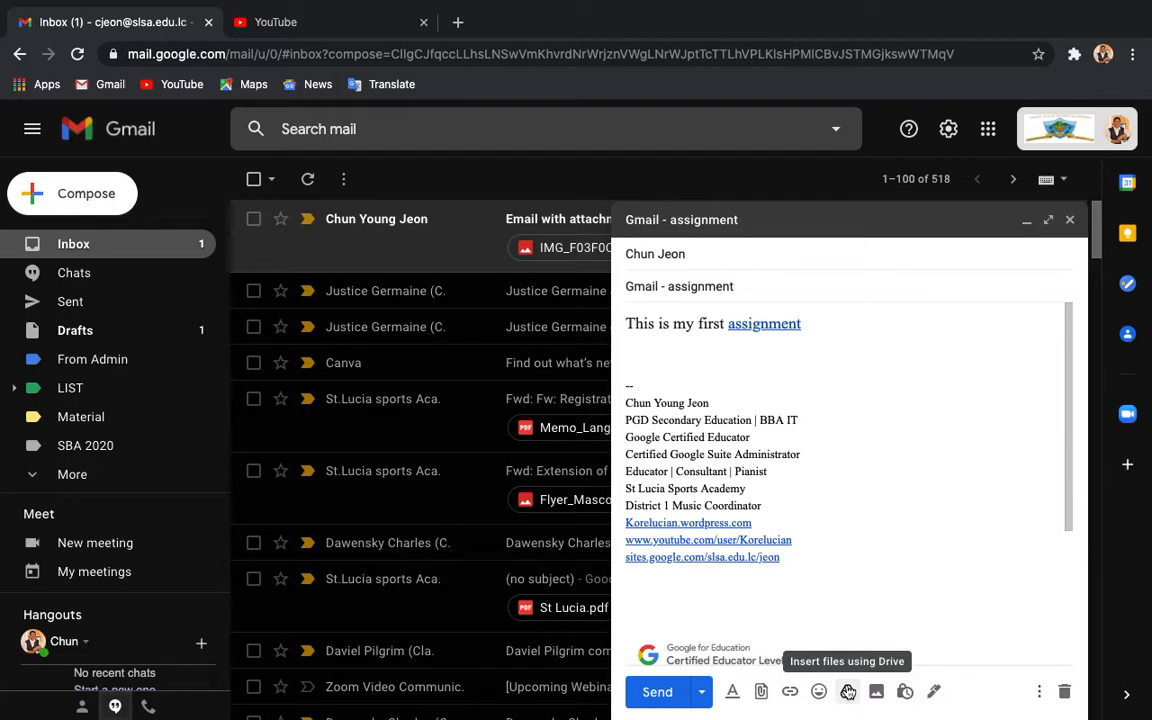
left_click(905, 692)
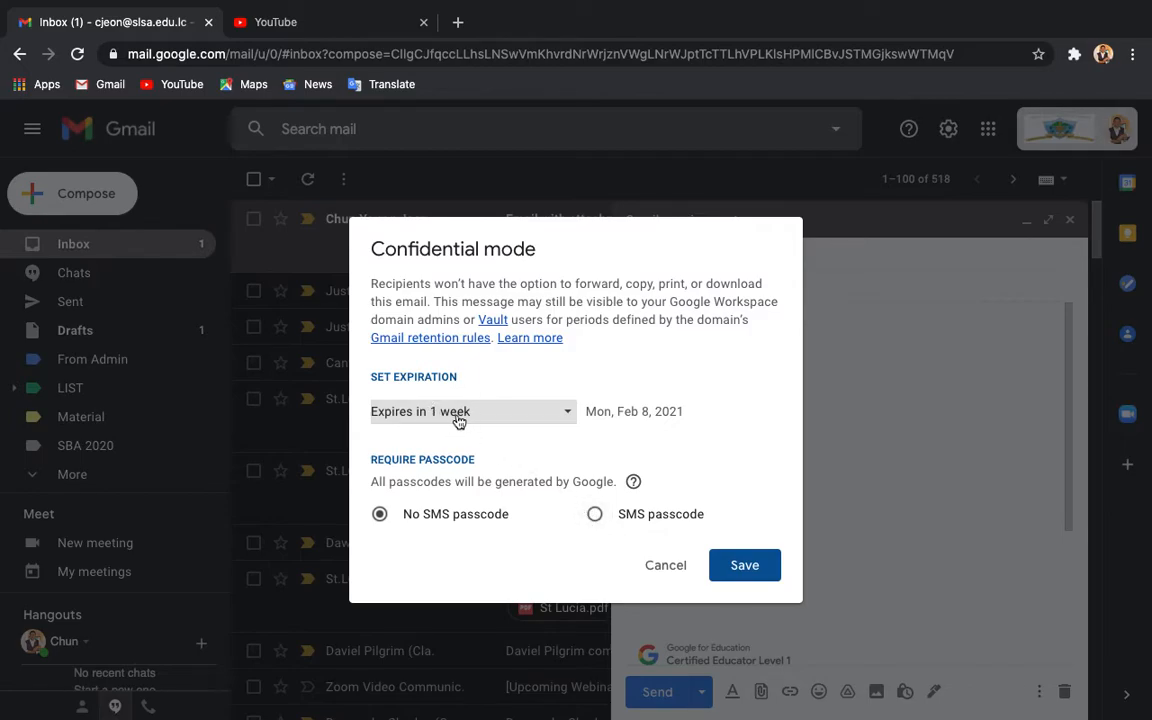
left_click(666, 566)
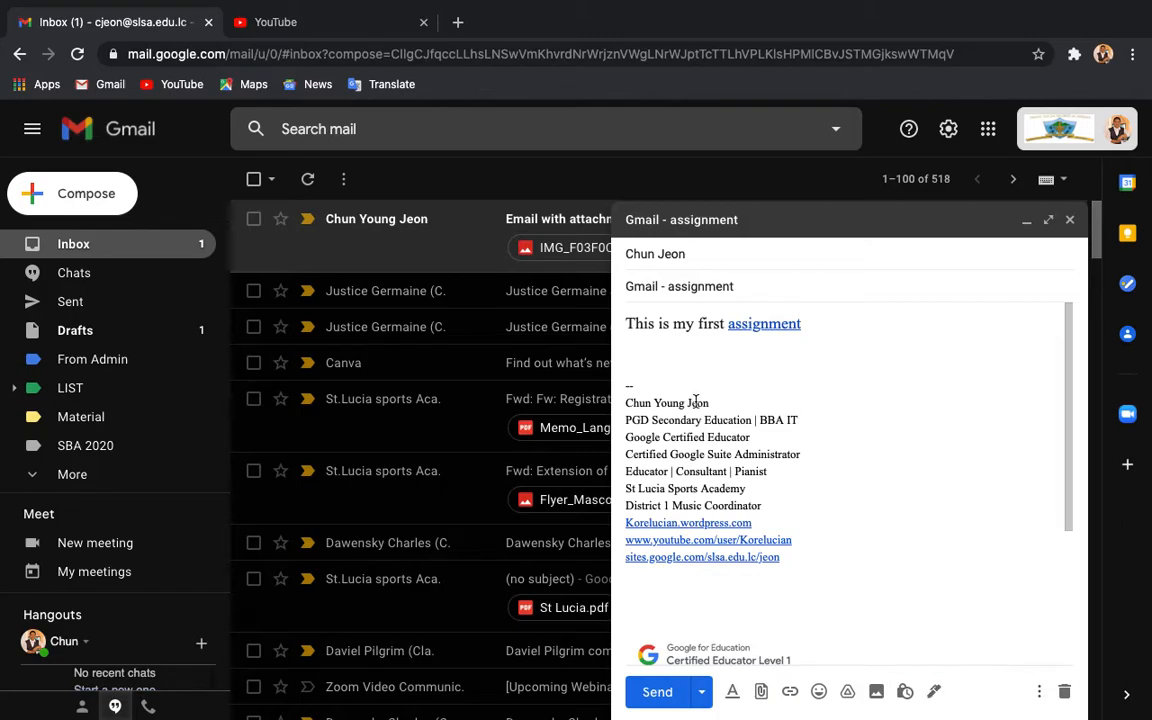
left_click(1037, 698)
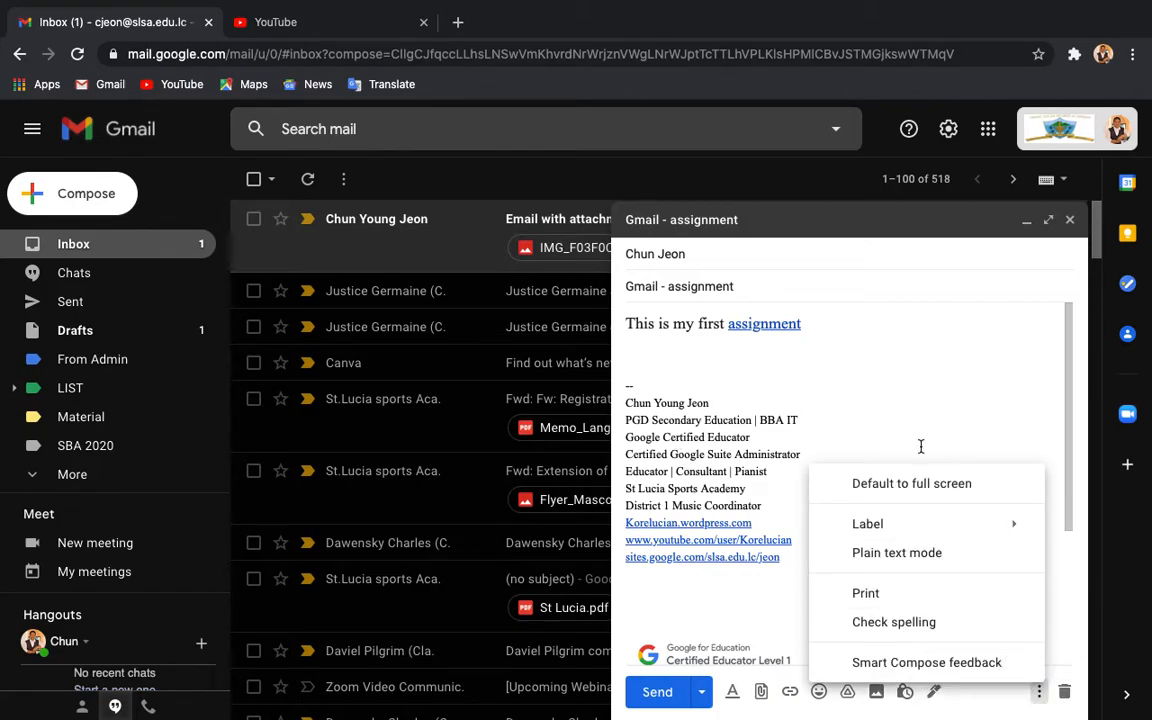
mouse_move(901, 528)
left_click(893, 345)
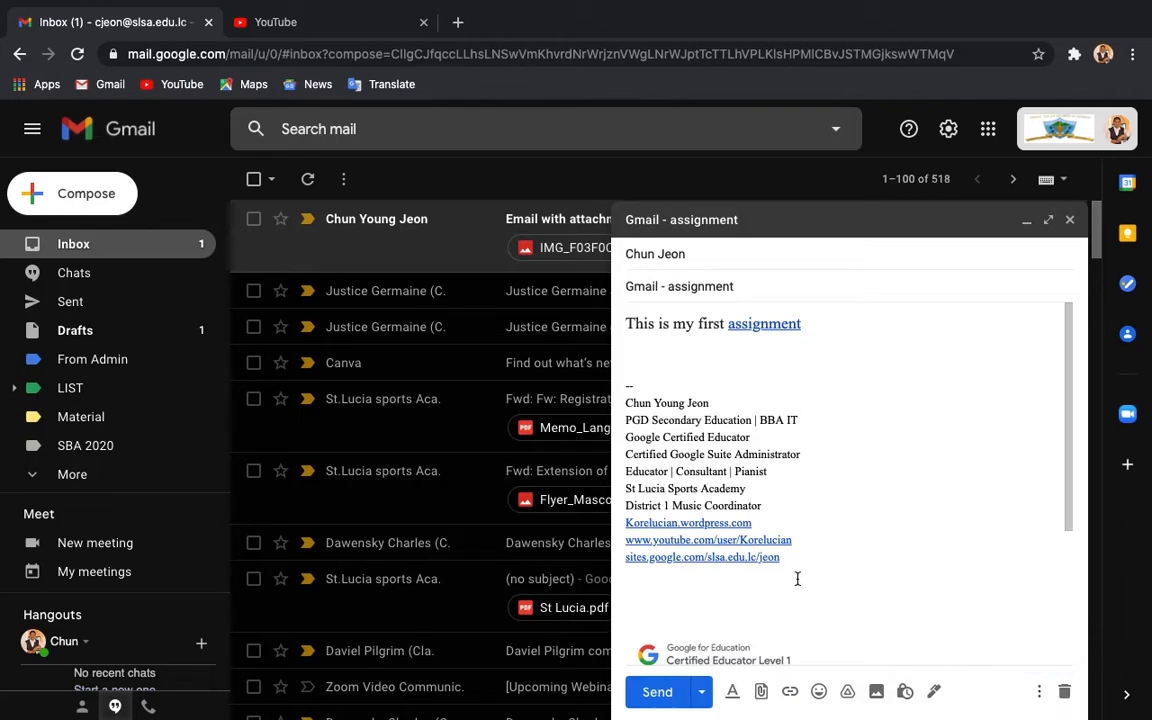
Step: Check the Schedule send option, then send the assignment email with its YouTube link immediately
left_click(702, 696)
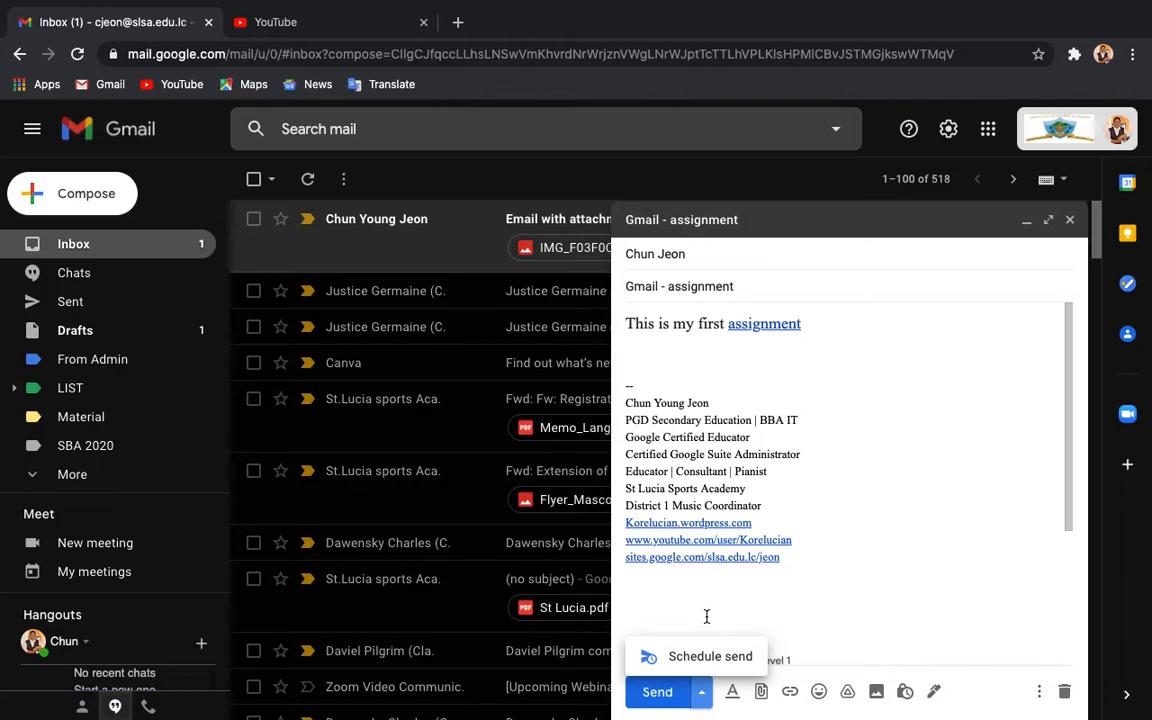
left_click(706, 617)
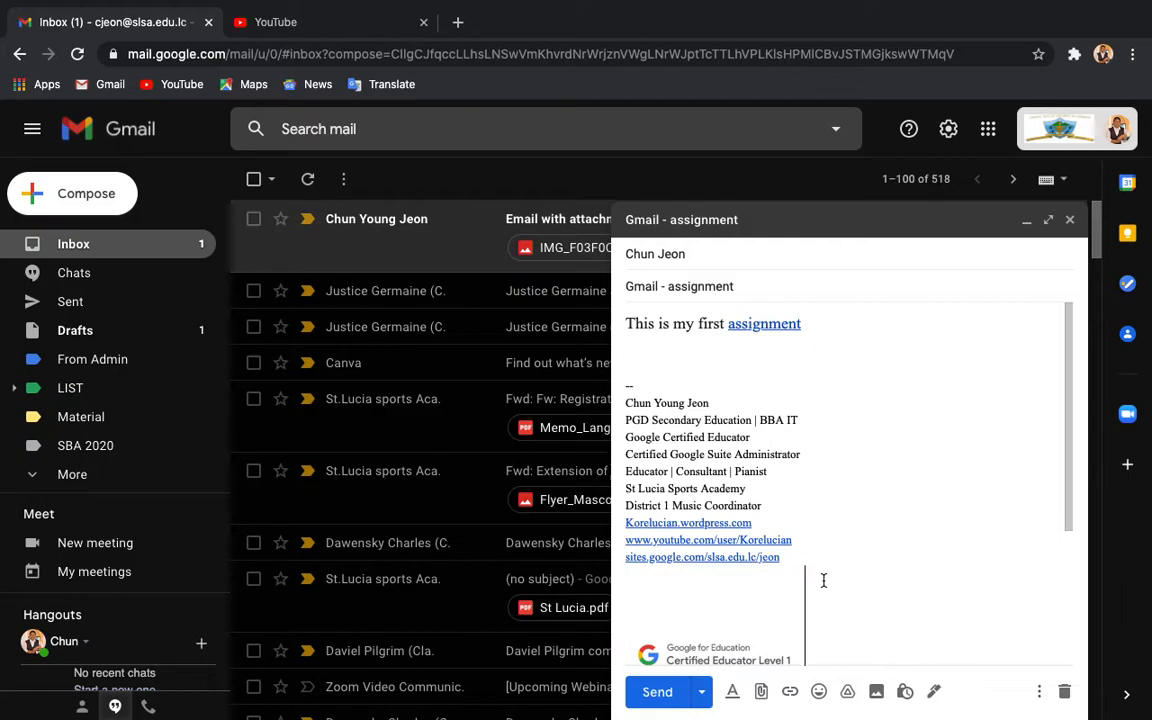
left_click(658, 692)
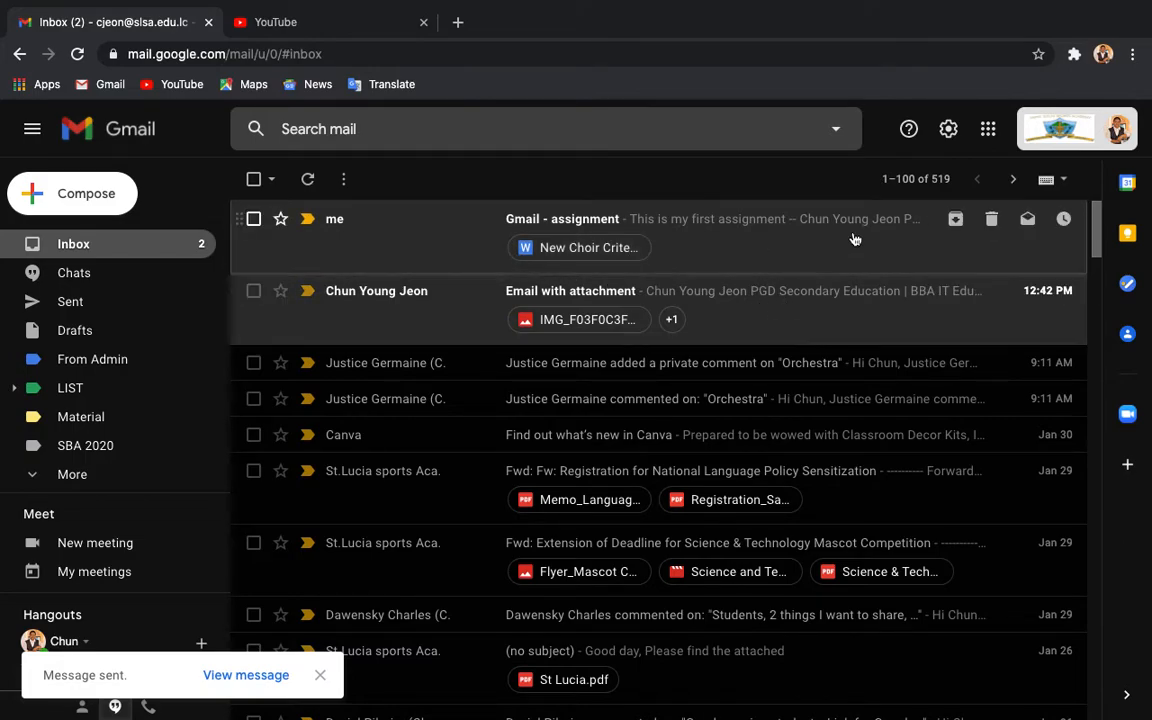
Step: Show the Quick settings panel from the Settings gear beside the inbox
left_click(950, 130)
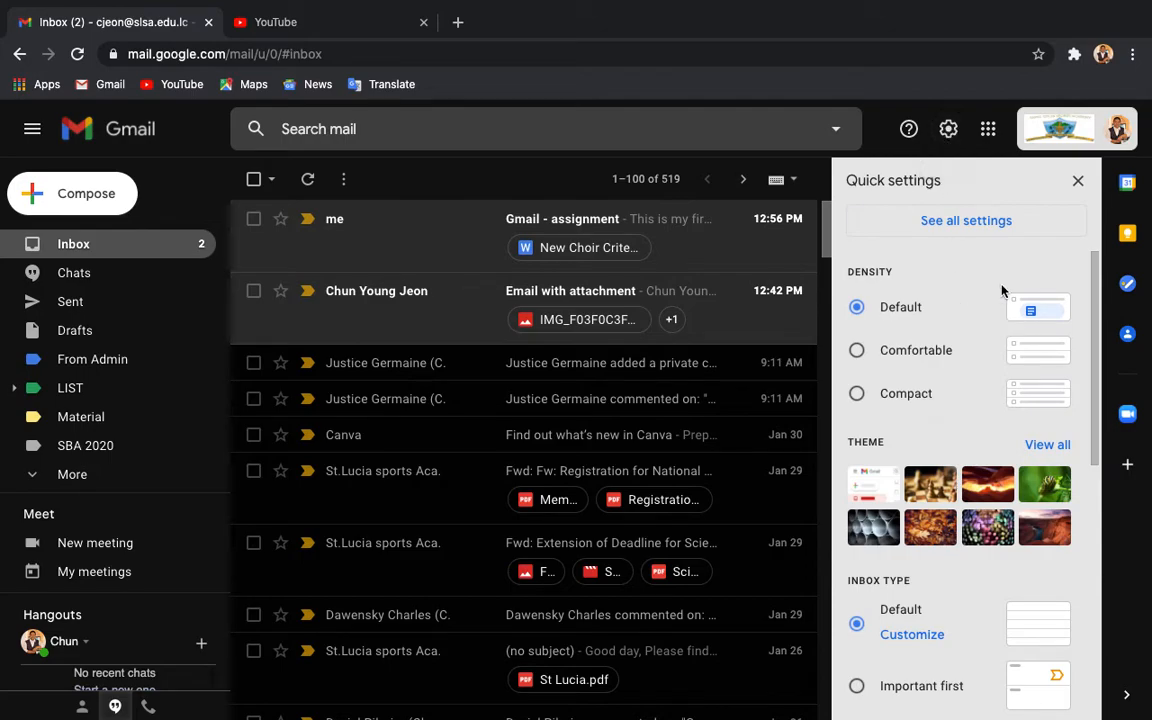
Step: Close Quick settings and open the received 'Gmail - assignment' email from the inbox
left_click(947, 134)
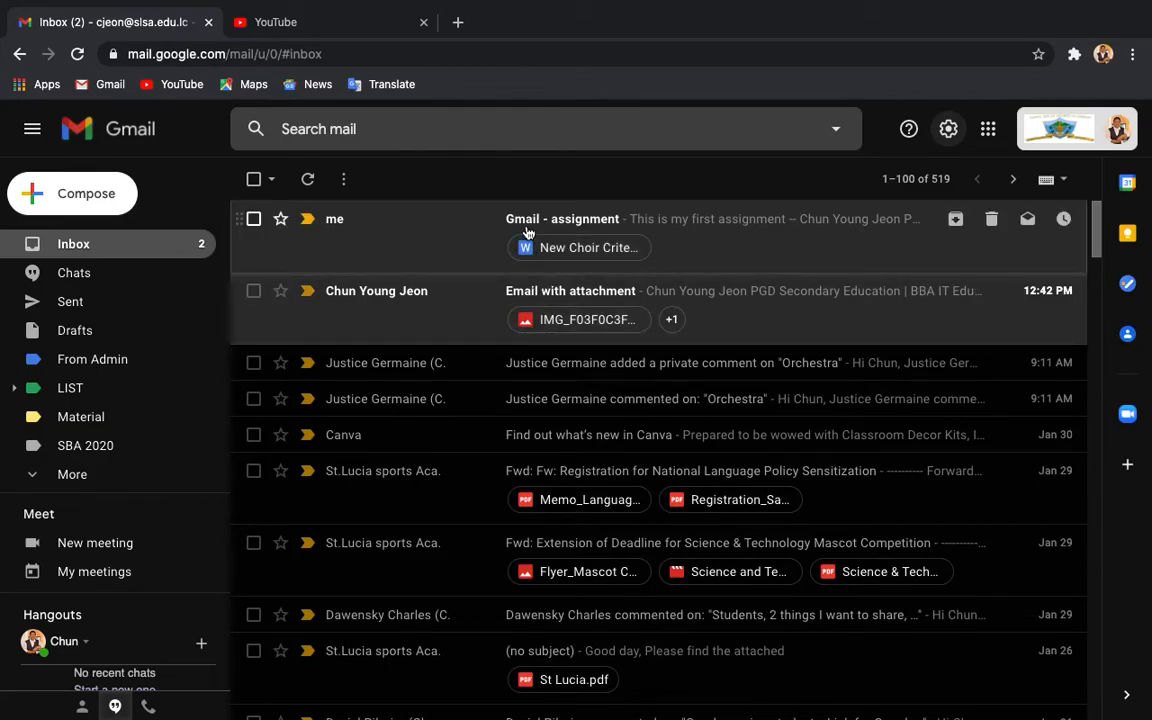
left_click(675, 246)
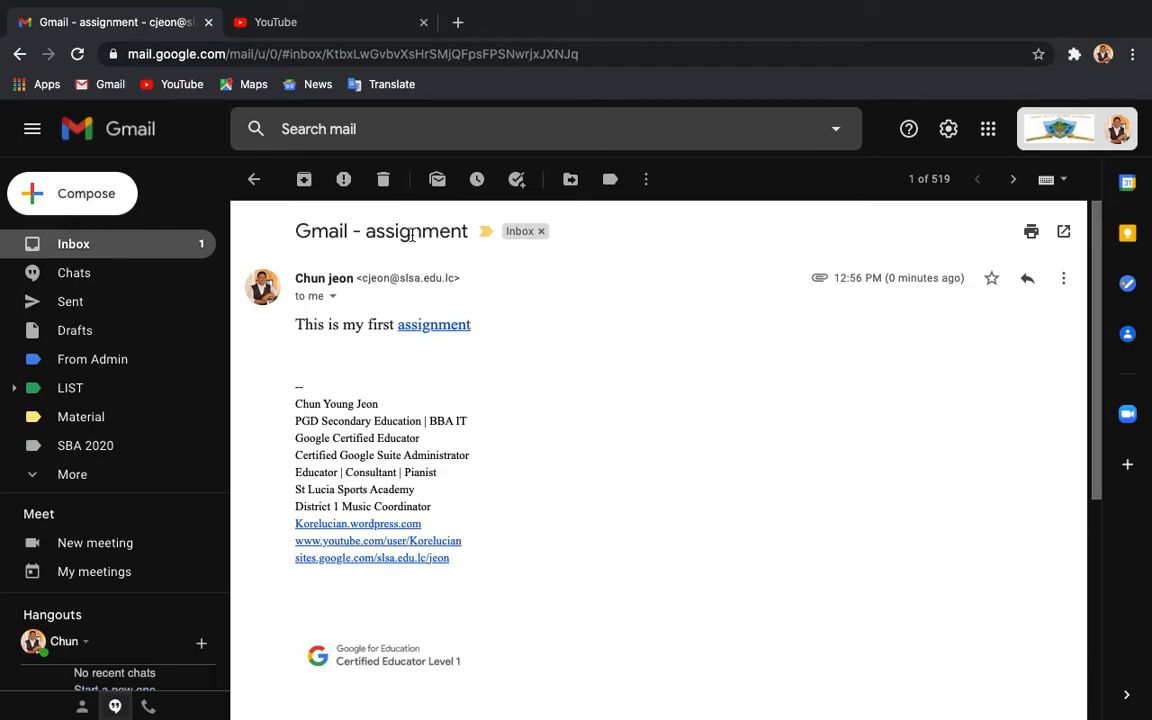
Step: Test that the 'assignment' link opens YouTube, then close both YouTube tabs
left_click(418, 328)
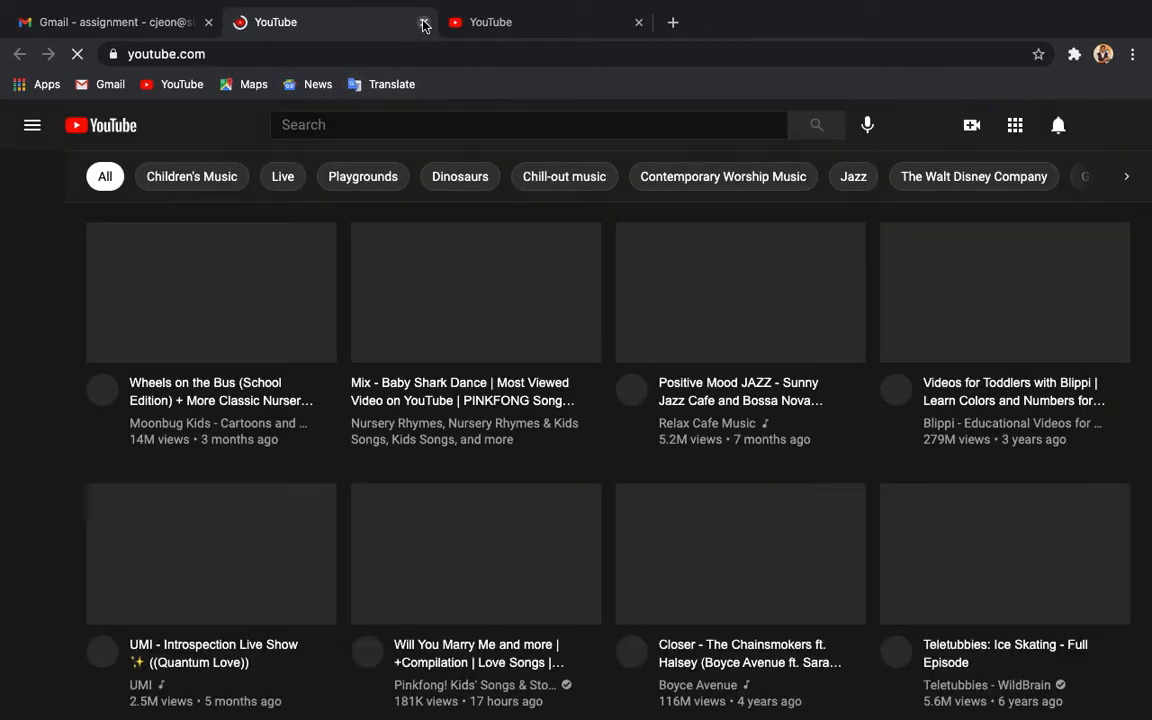
left_click(423, 22)
left_click(423, 22)
scroll(565, 446, "down", 4)
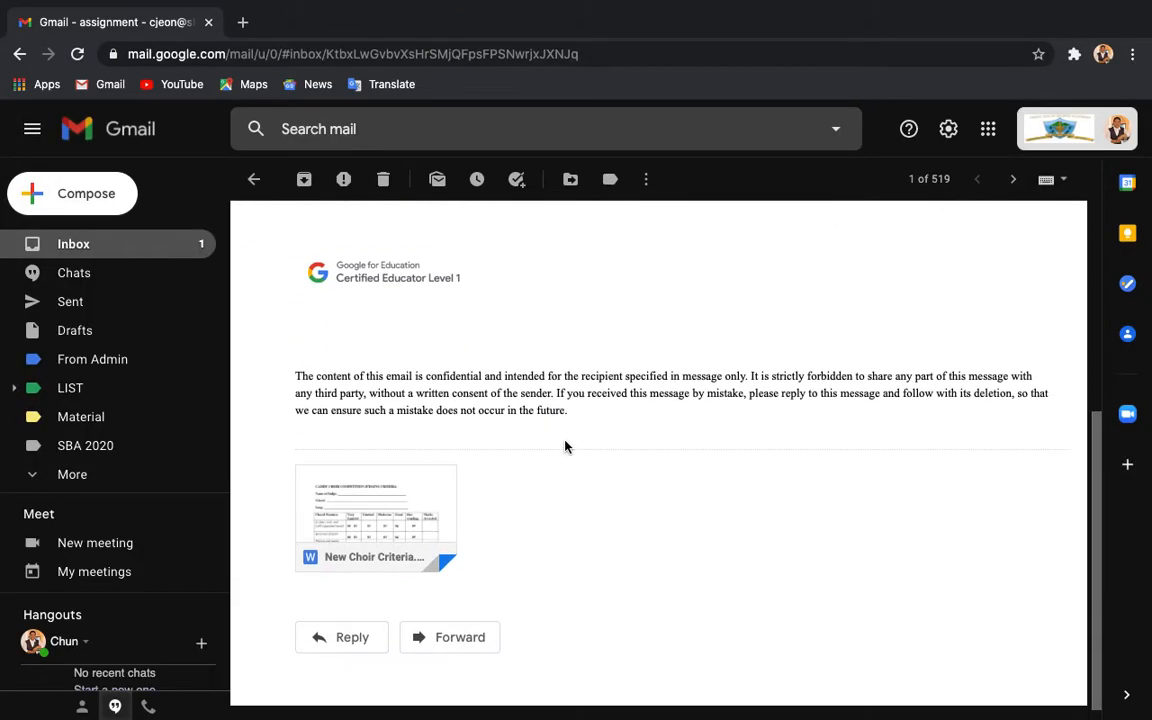
mouse_move(331, 528)
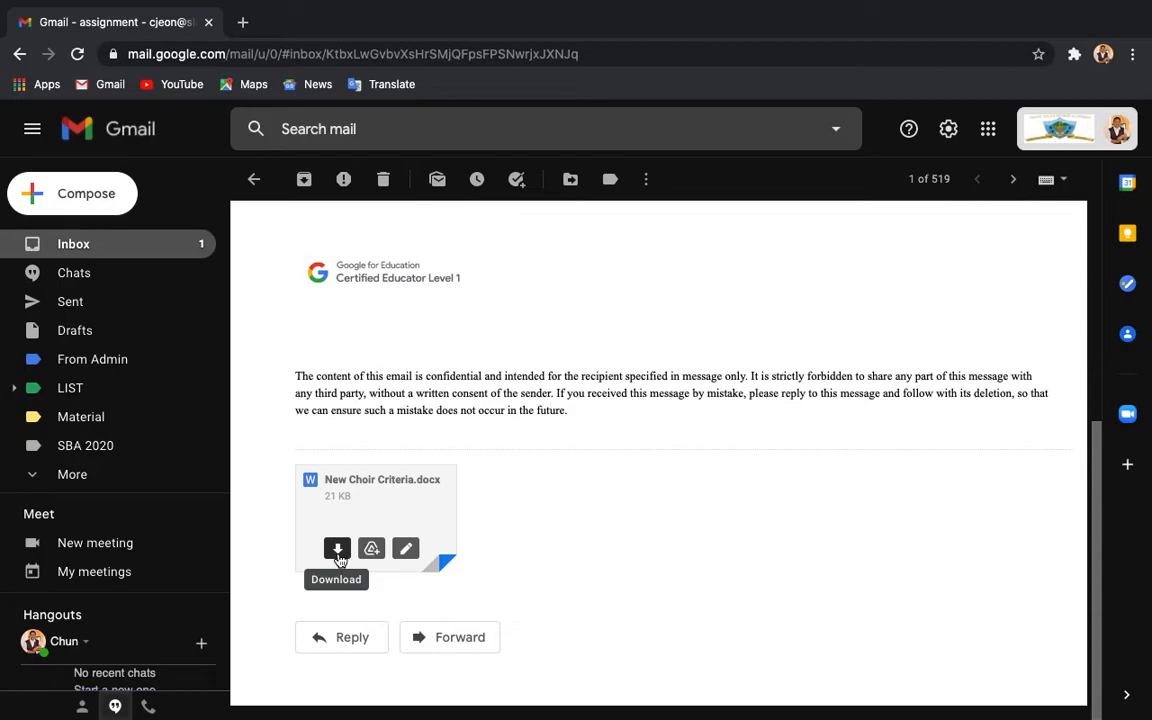
left_click(405, 549)
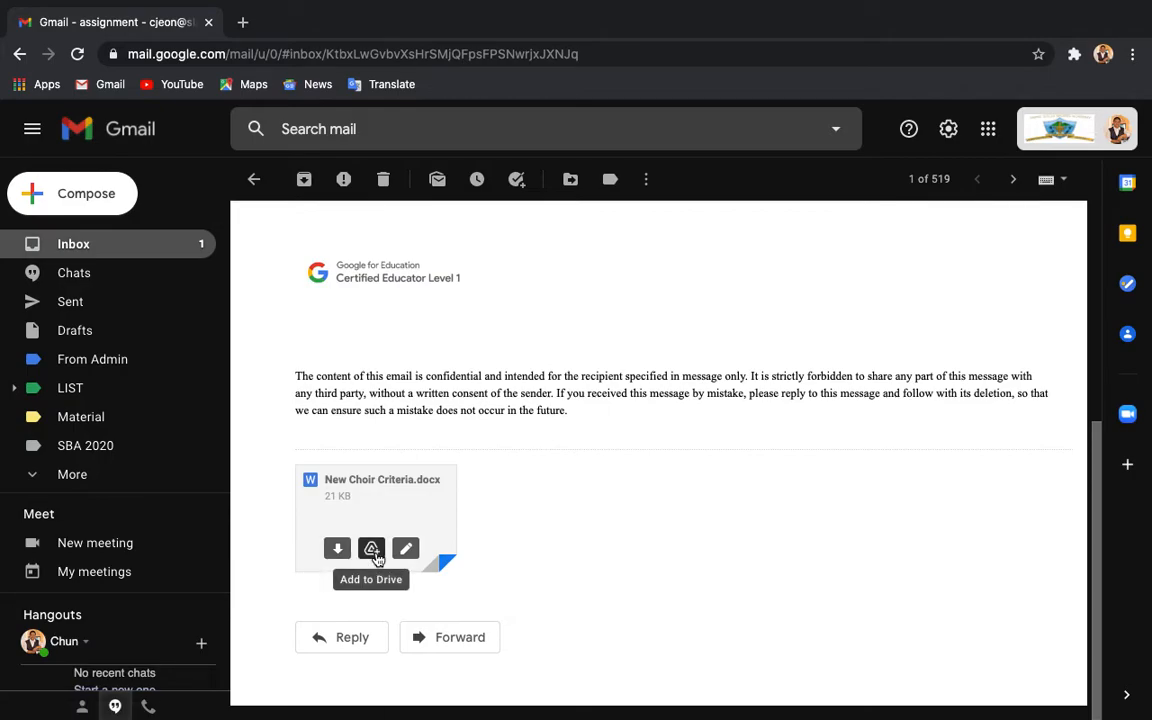
scroll(553, 444, "up", 5)
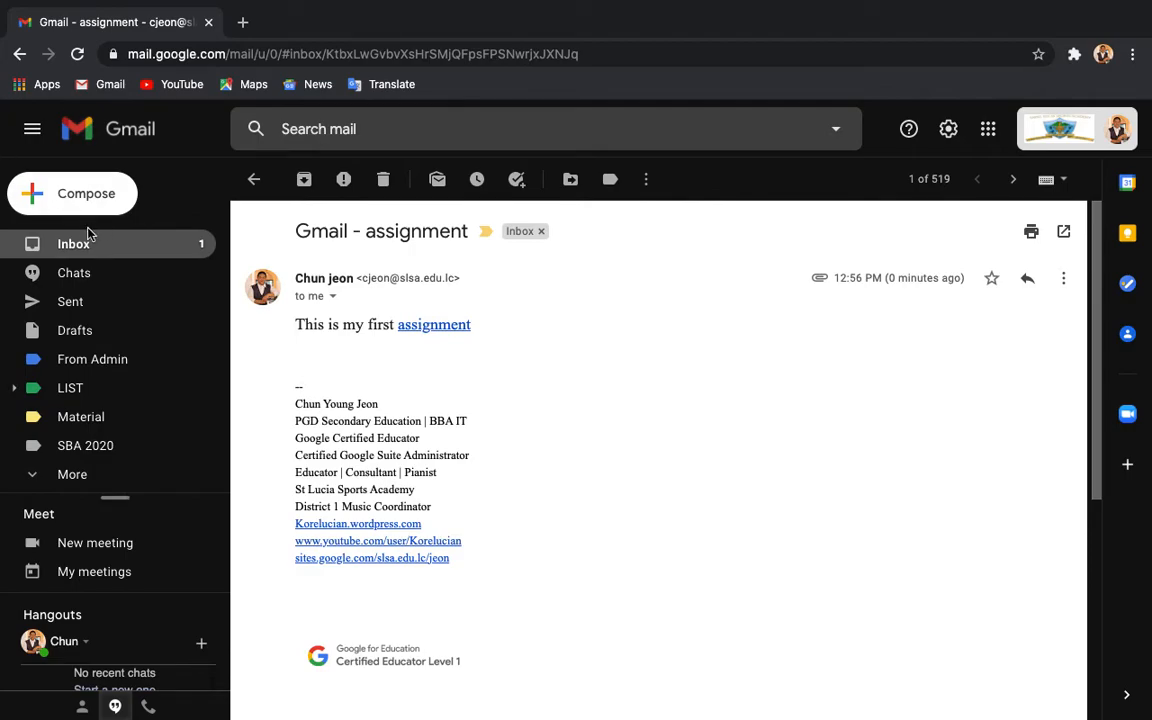
Step: Return to the inbox, open 'Email with attachment' and read through it to the end
left_click(253, 179)
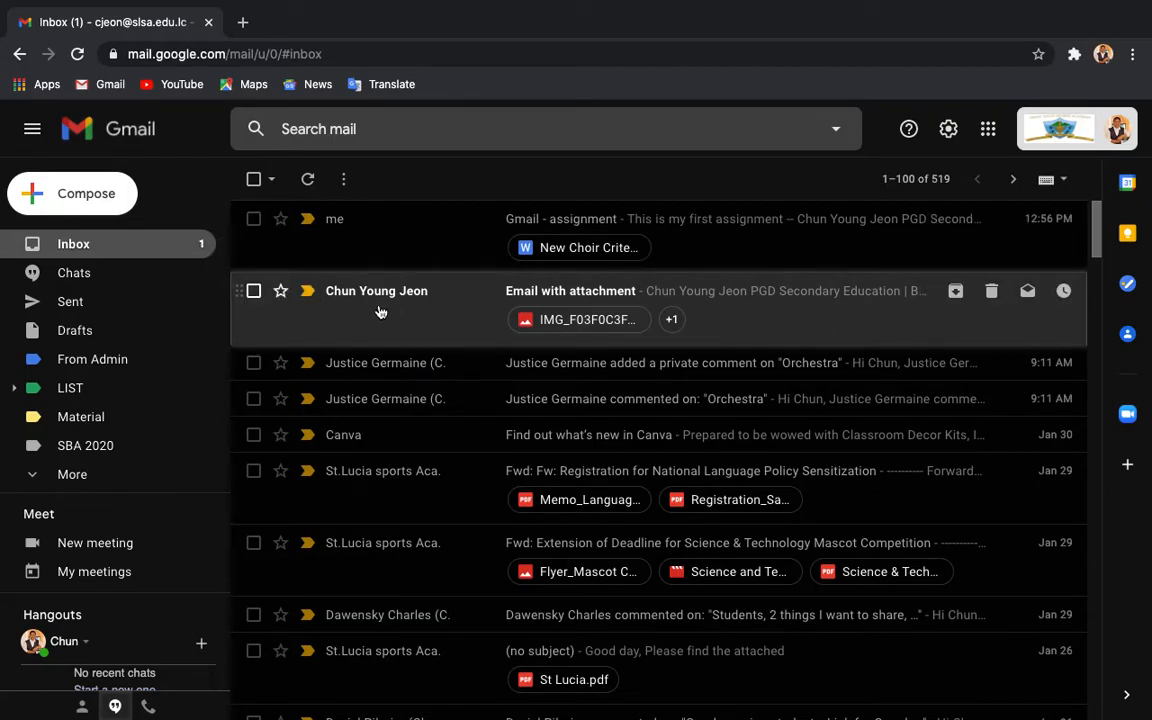
left_click(416, 309)
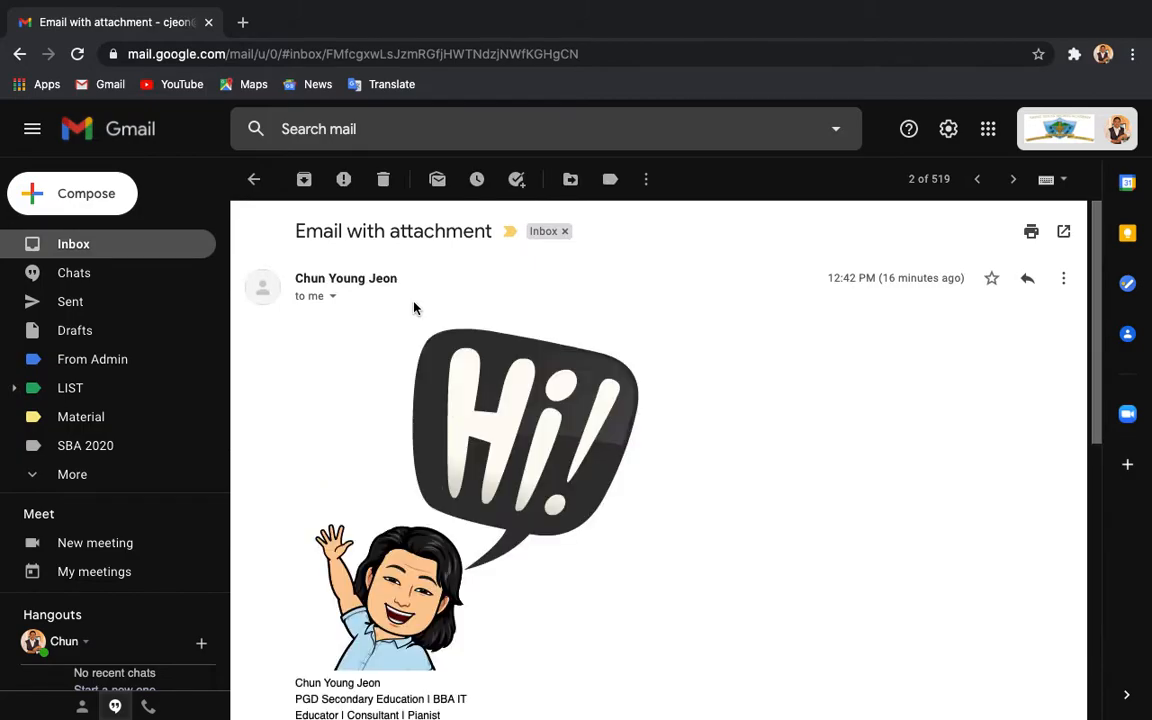
scroll(527, 386, "down", 1)
scroll(527, 386, "up", 1)
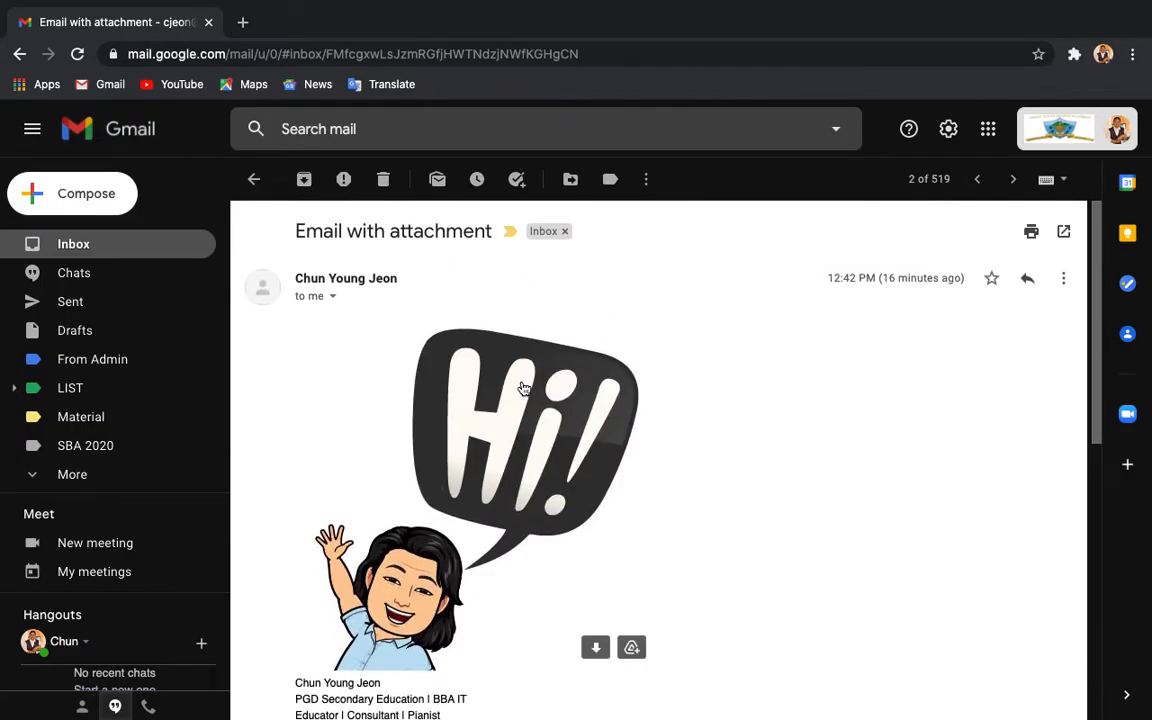
scroll(377, 530, "down", 5)
scroll(407, 571, "up", 5)
scroll(391, 437, "down", 1)
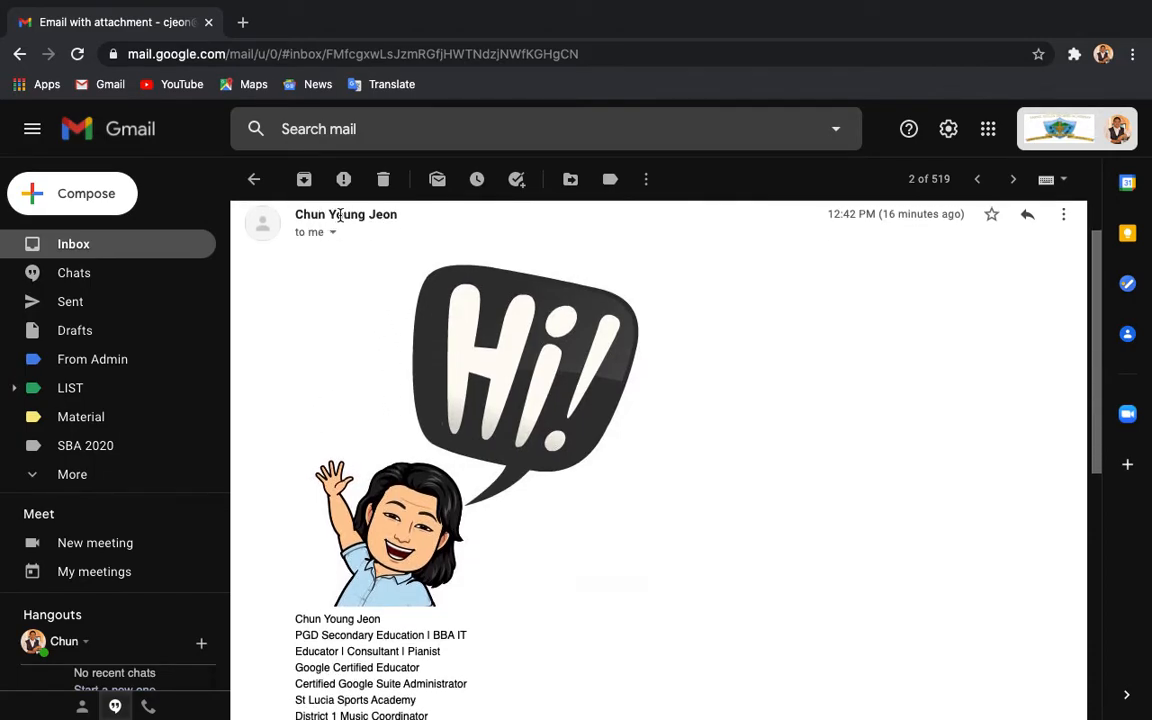
scroll(460, 425, "down", 1)
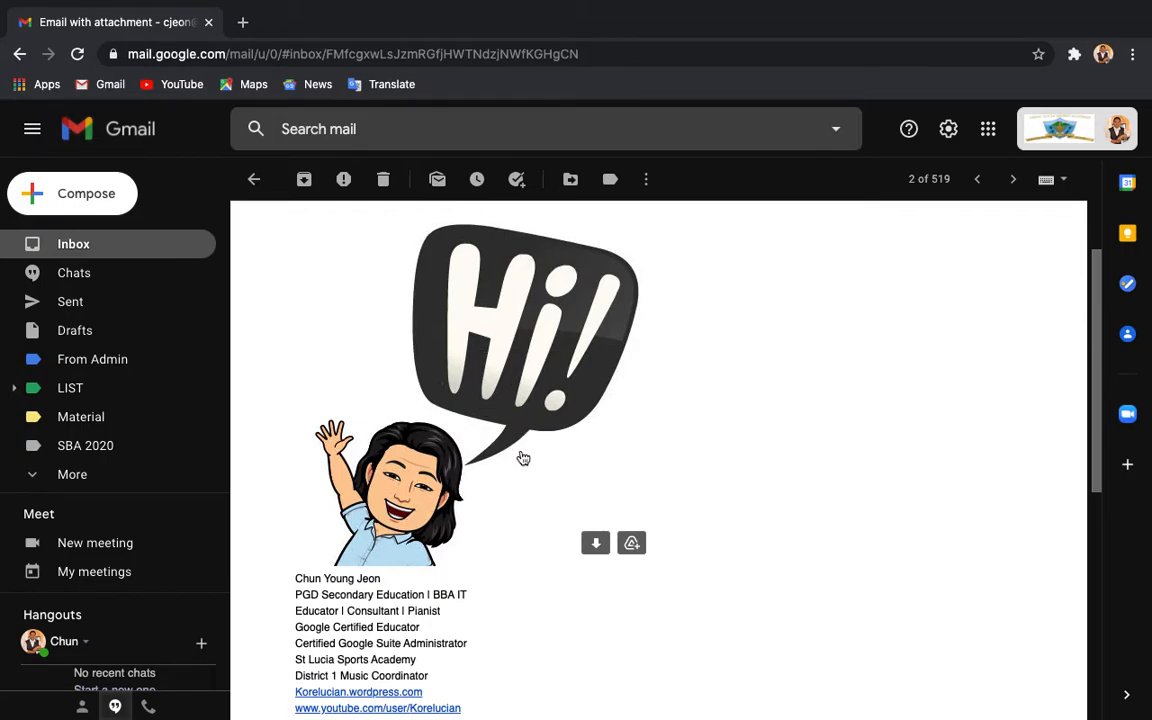
scroll(526, 465, "up", 1)
scroll(530, 480, "up", 1)
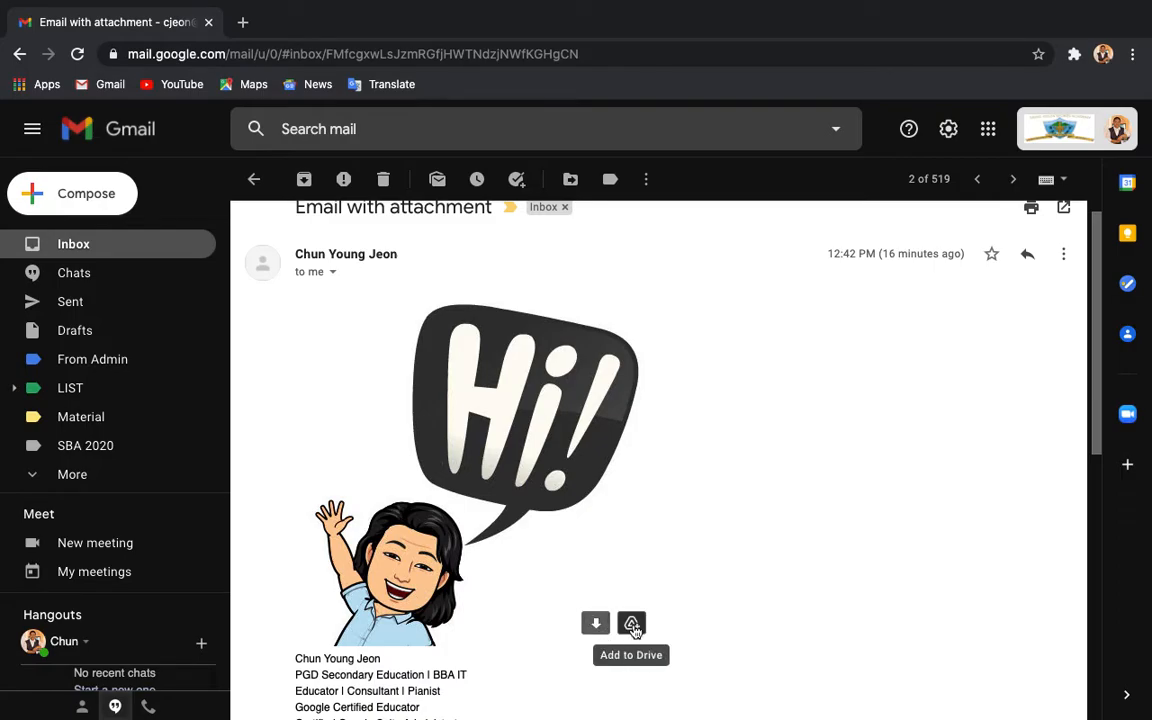
scroll(658, 507, "down", 3)
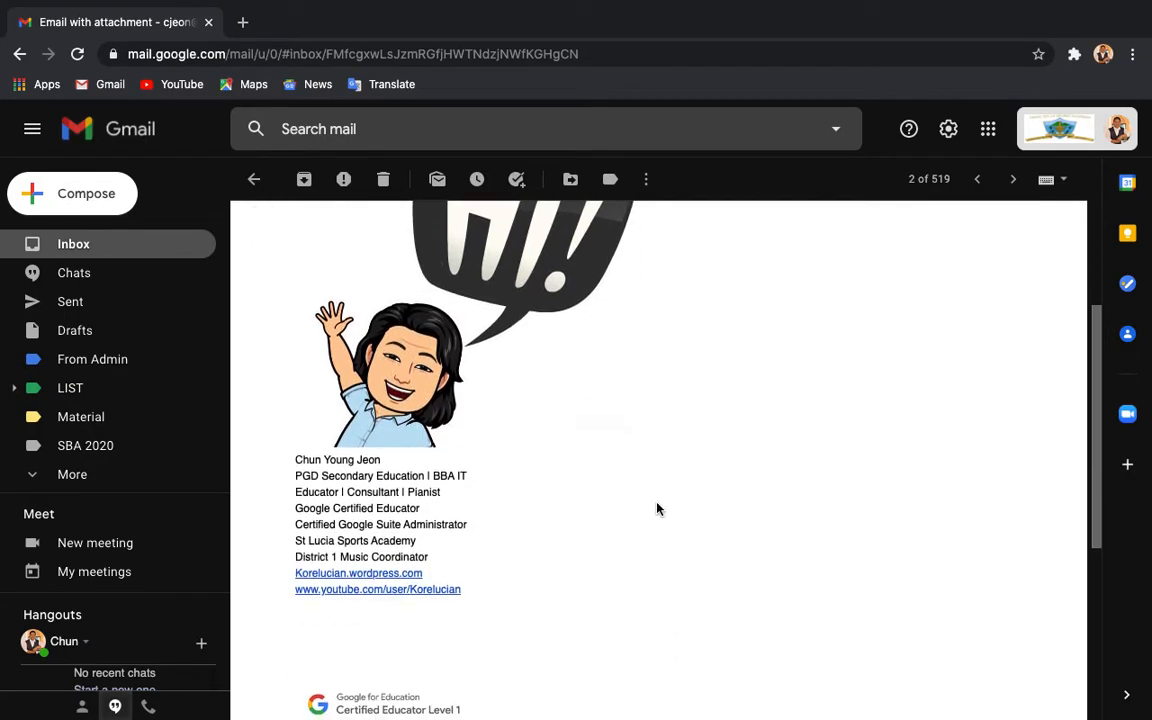
scroll(527, 503, "down", 1)
scroll(380, 537, "down", 2)
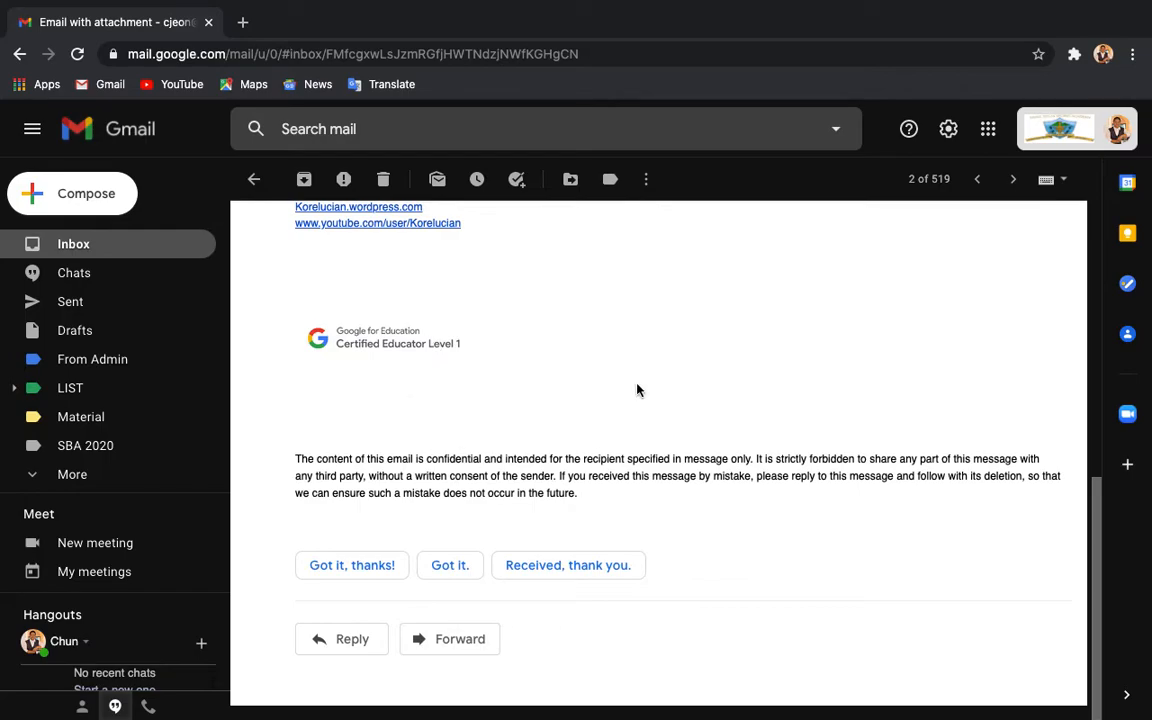
scroll(583, 452, "up", 2)
scroll(583, 452, "up", 2)
scroll(583, 452, "down", 1)
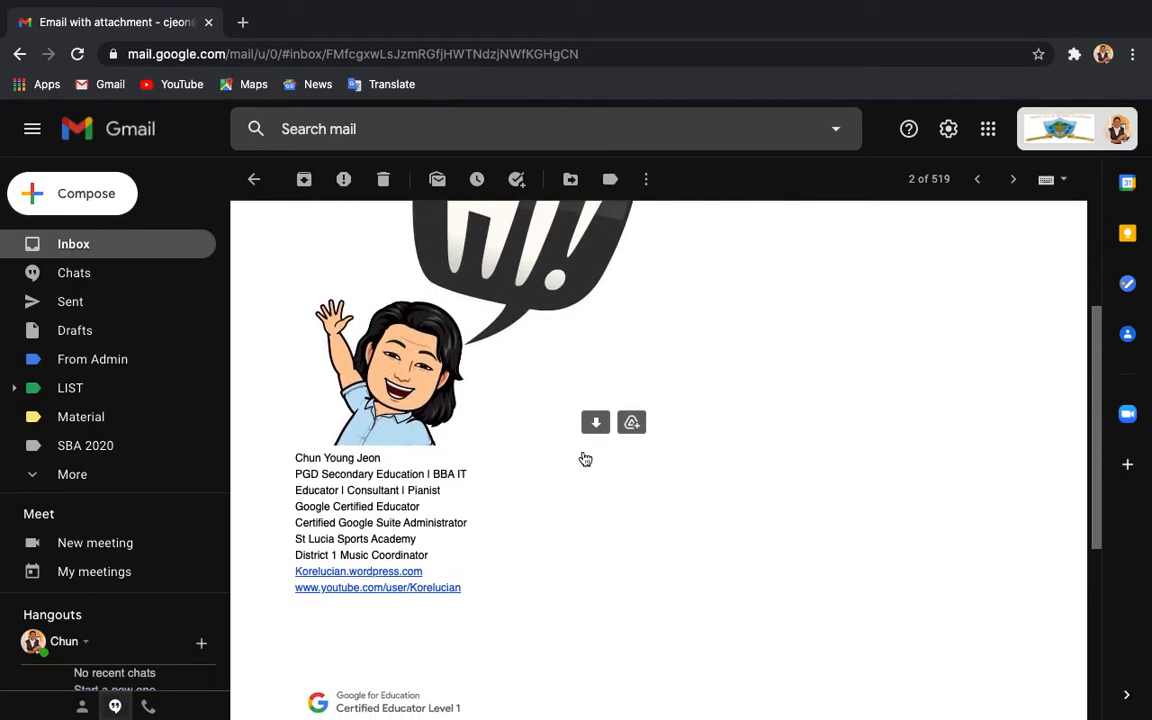
scroll(585, 457, "down", 3)
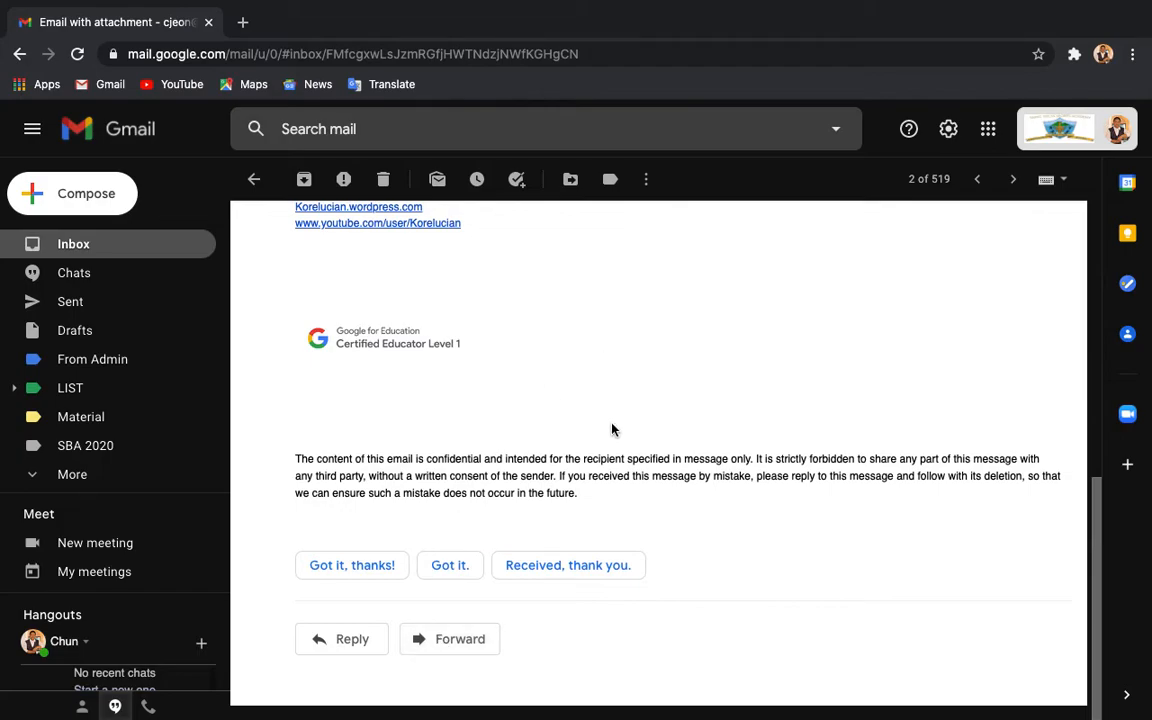
scroll(612, 431, "up", 6)
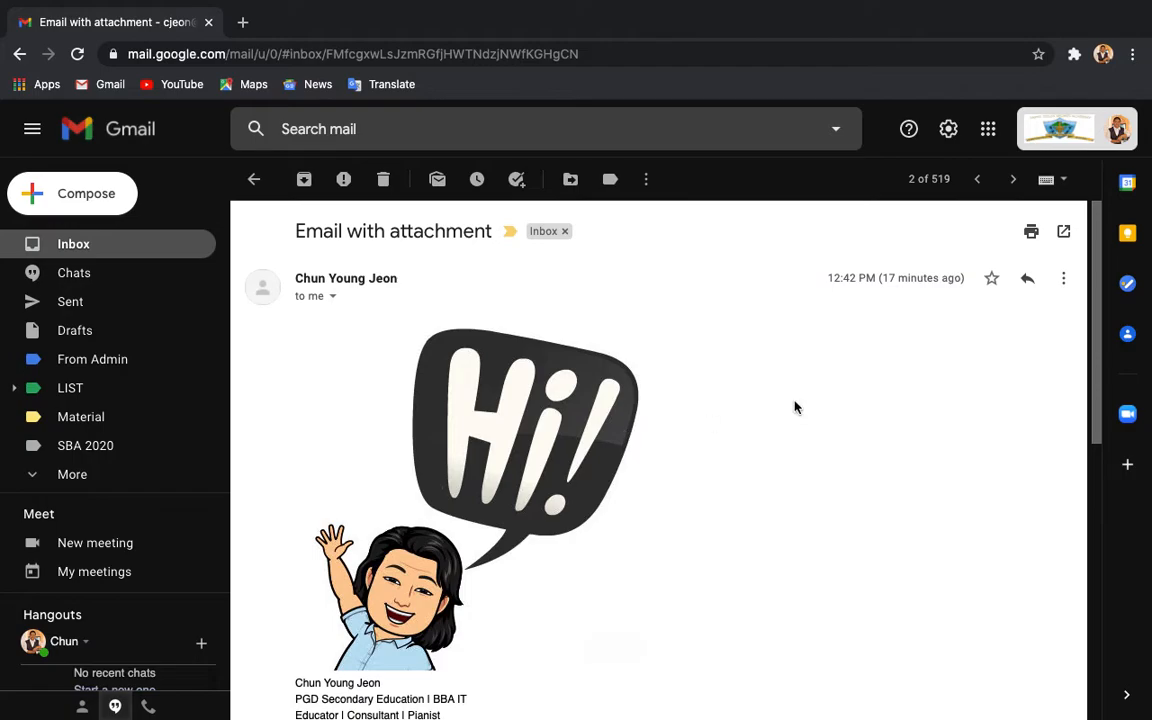
Step: Star 'Email with attachment', return to the inbox, try selecting Starred, then deselect the row
left_click(991, 281)
left_click(112, 254)
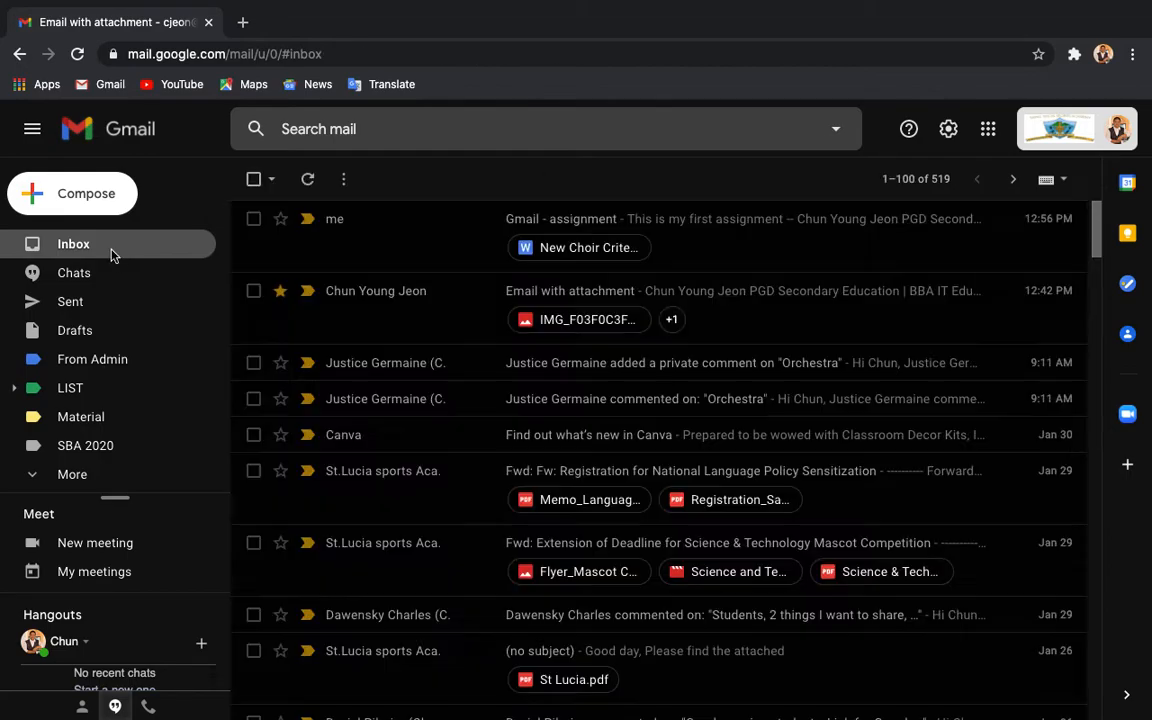
left_click(270, 181)
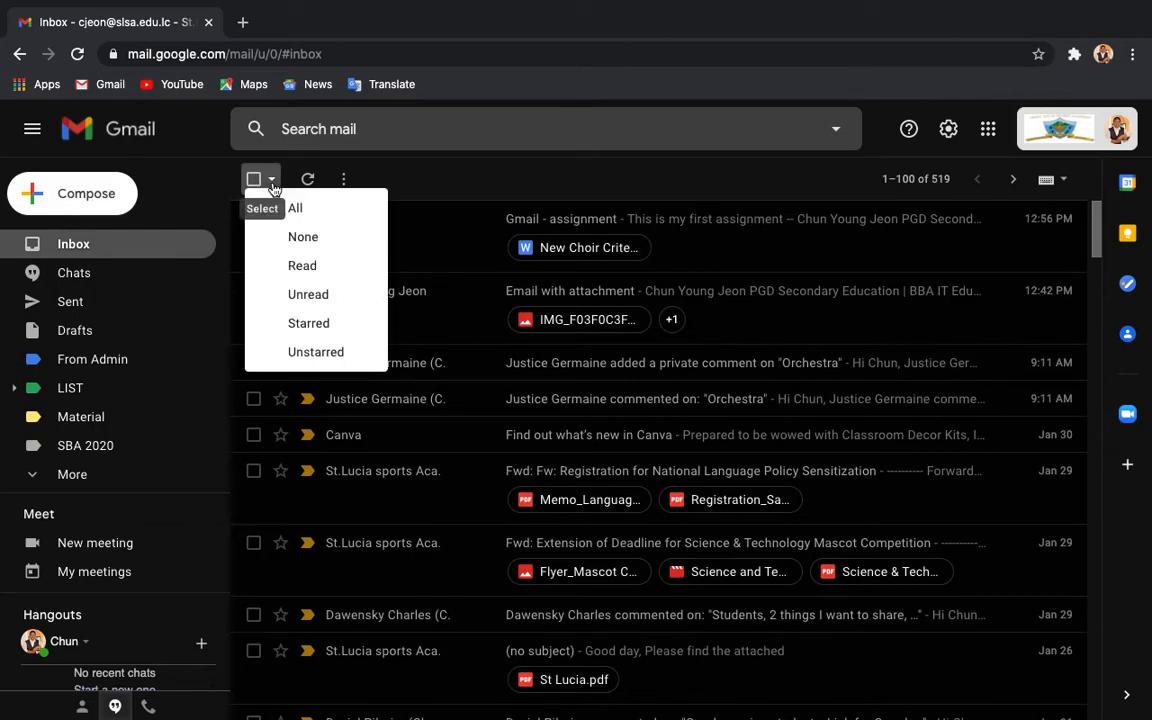
left_click(318, 324)
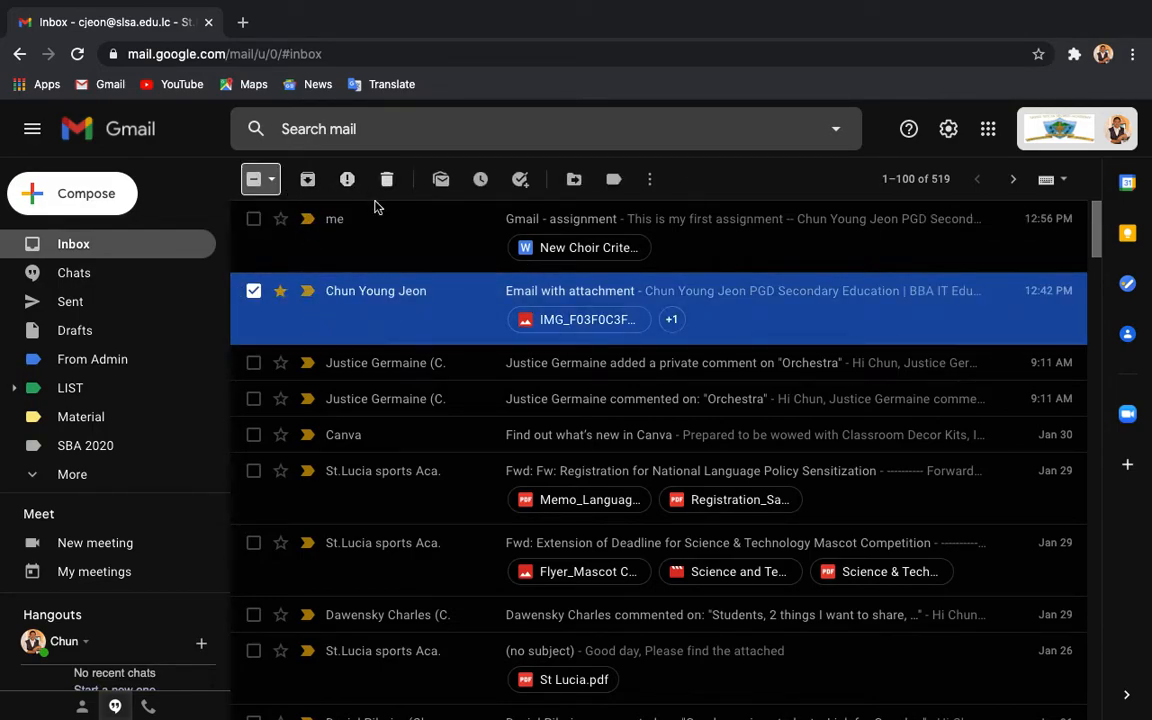
left_click(271, 178)
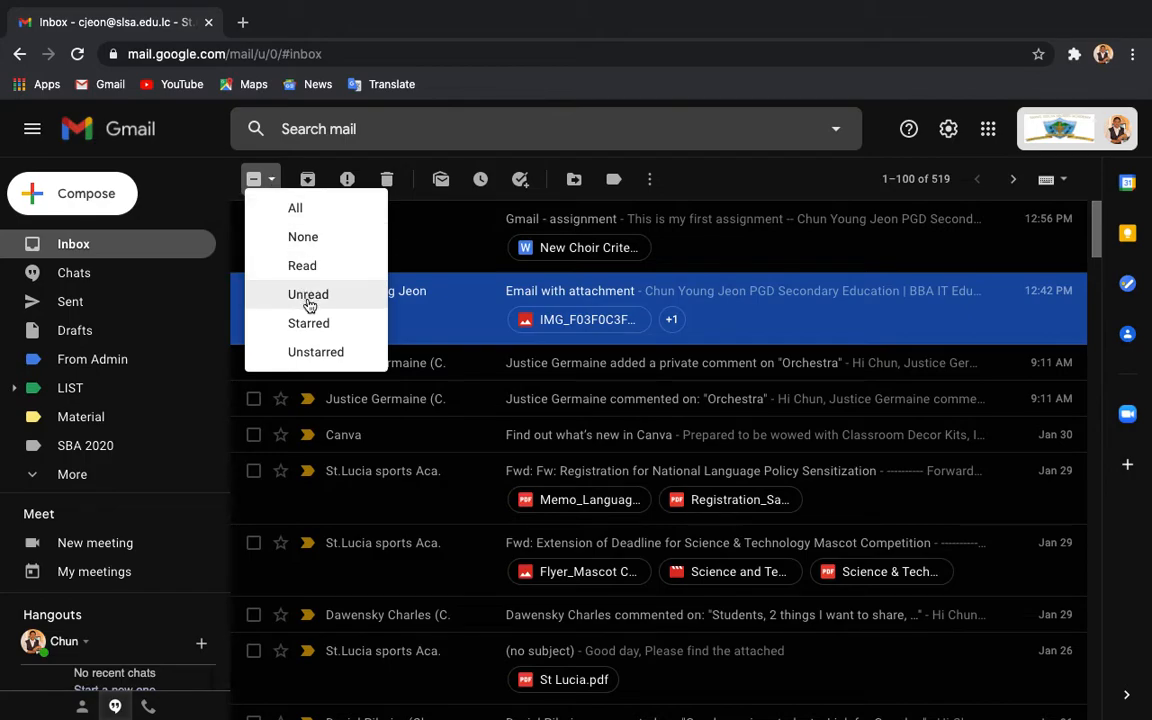
left_click(273, 181)
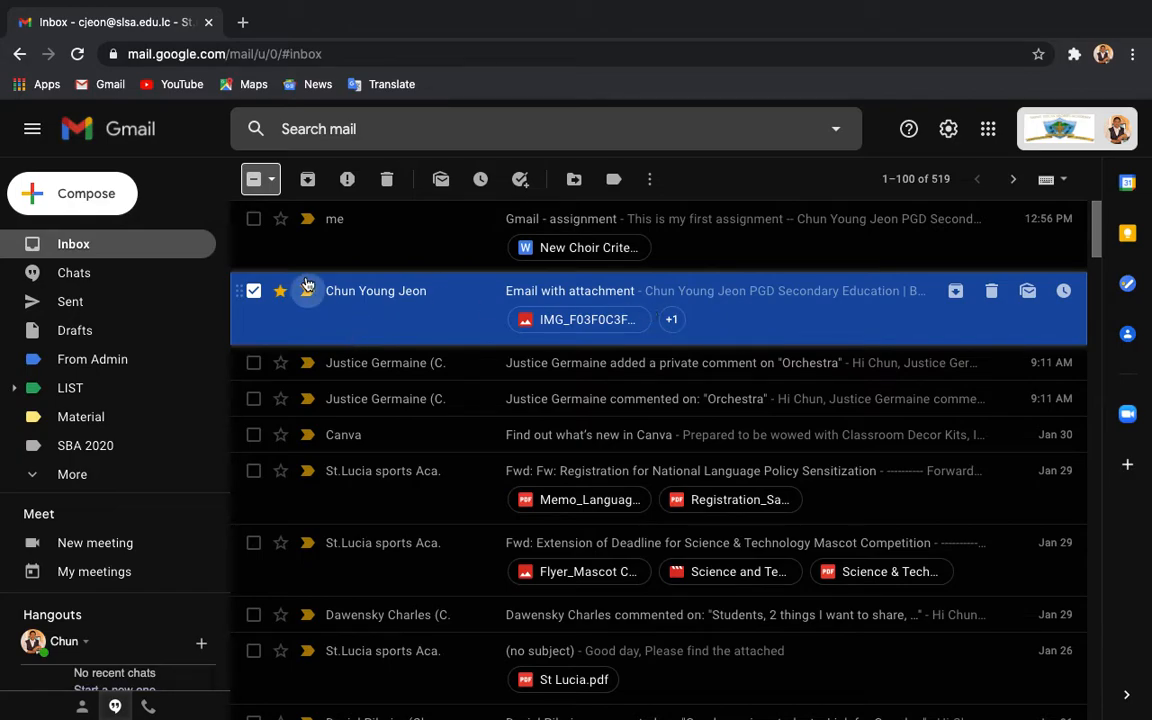
left_click(253, 291)
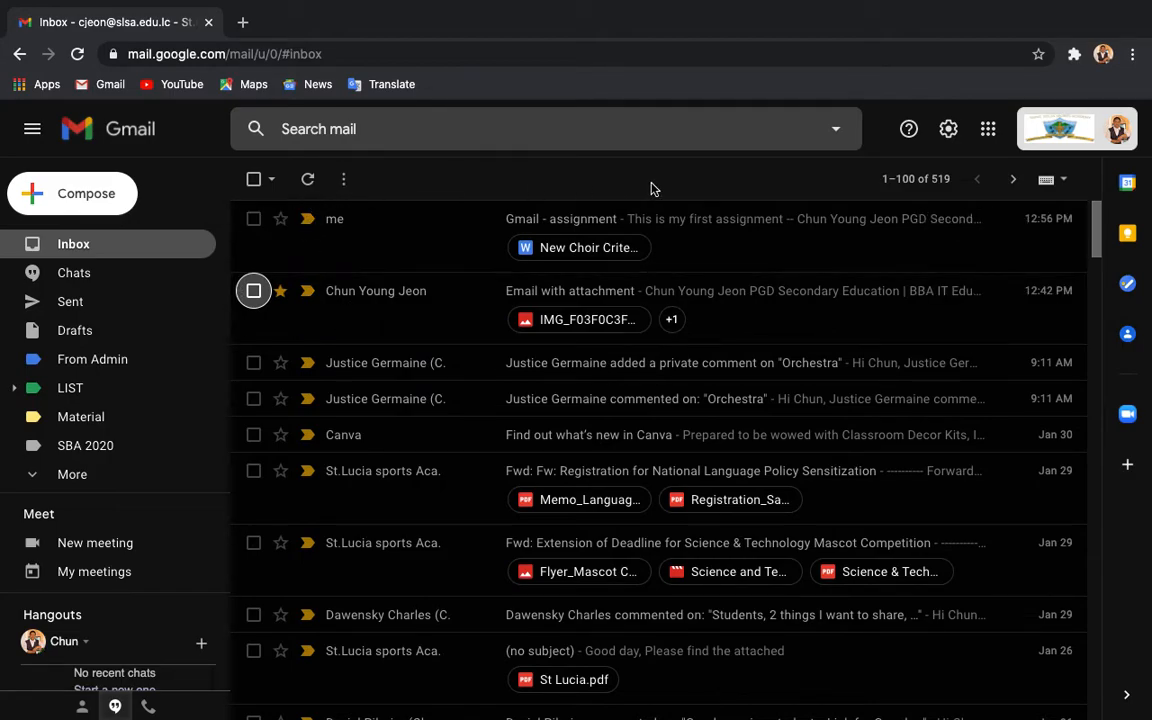
Step: Reopen the starred 'Email with attachment' and browse Input Tools Settings, cancelling without changes
left_click(416, 306)
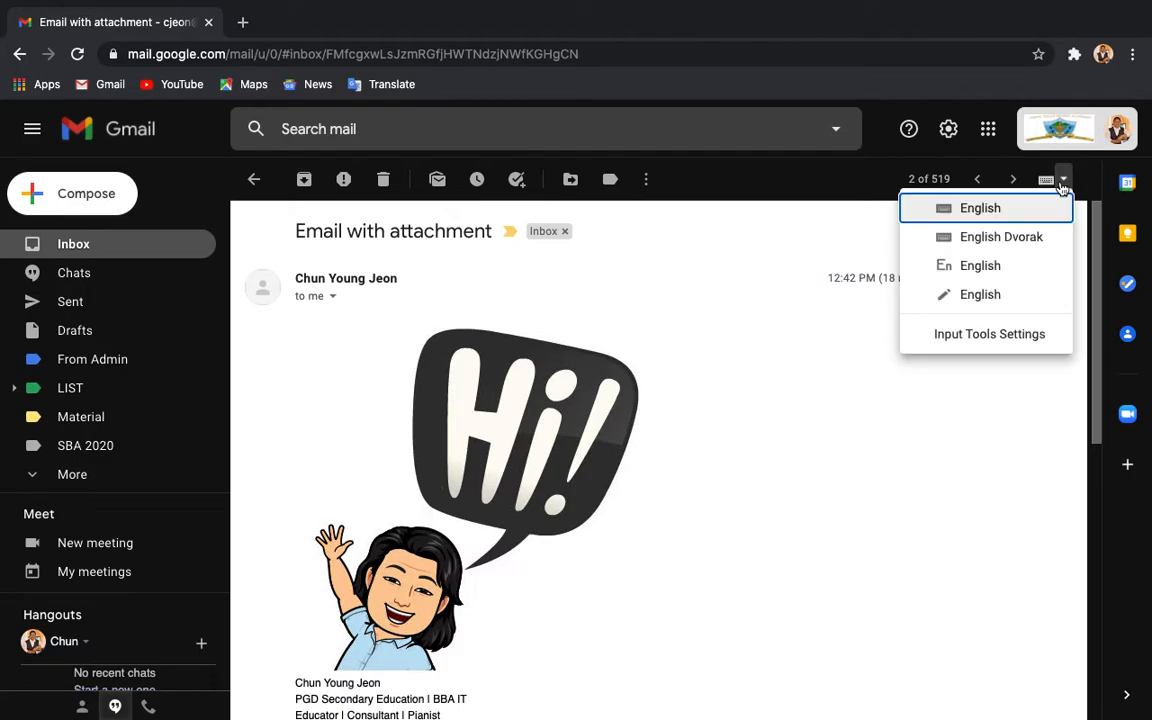
left_click(1008, 335)
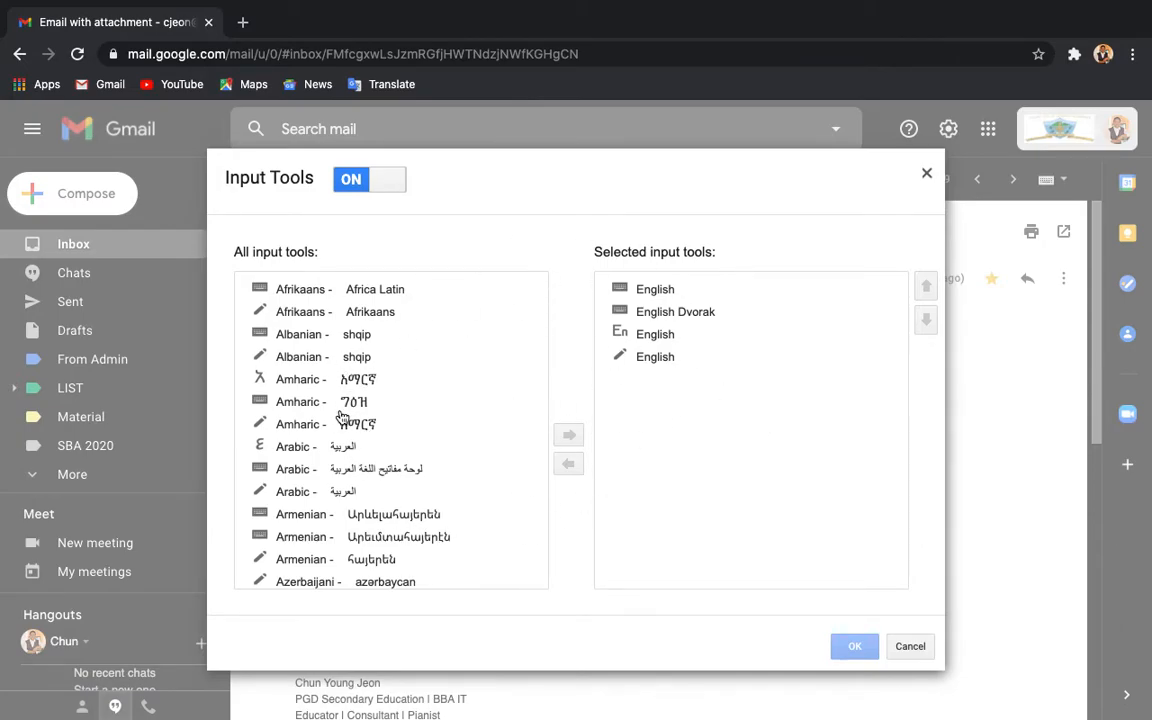
scroll(340, 417, "down", 1)
scroll(340, 417, "down", 10)
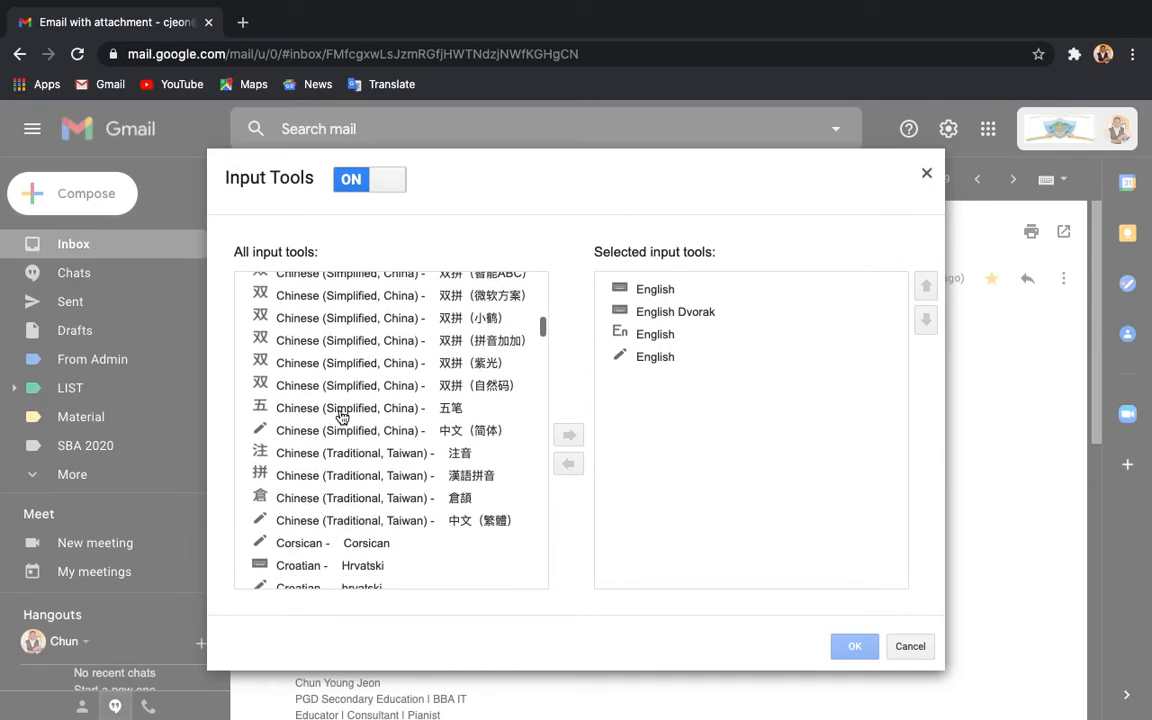
scroll(340, 417, "down", 5)
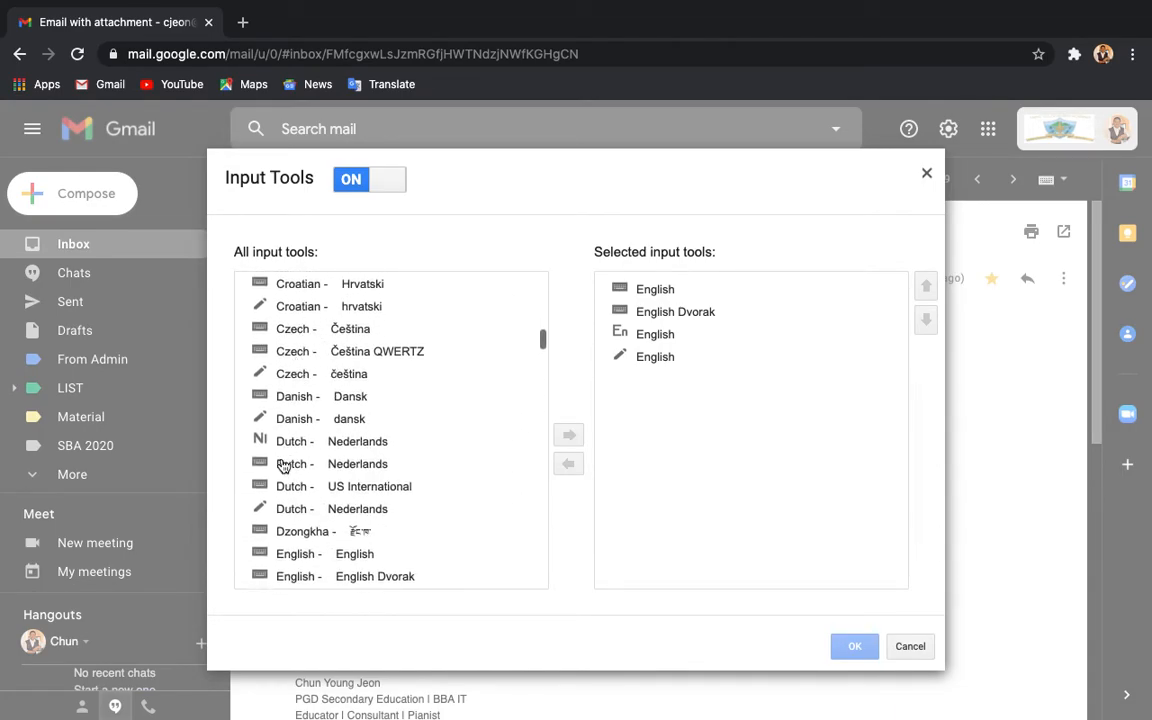
scroll(265, 466, "down", 3)
scroll(282, 469, "down", 10)
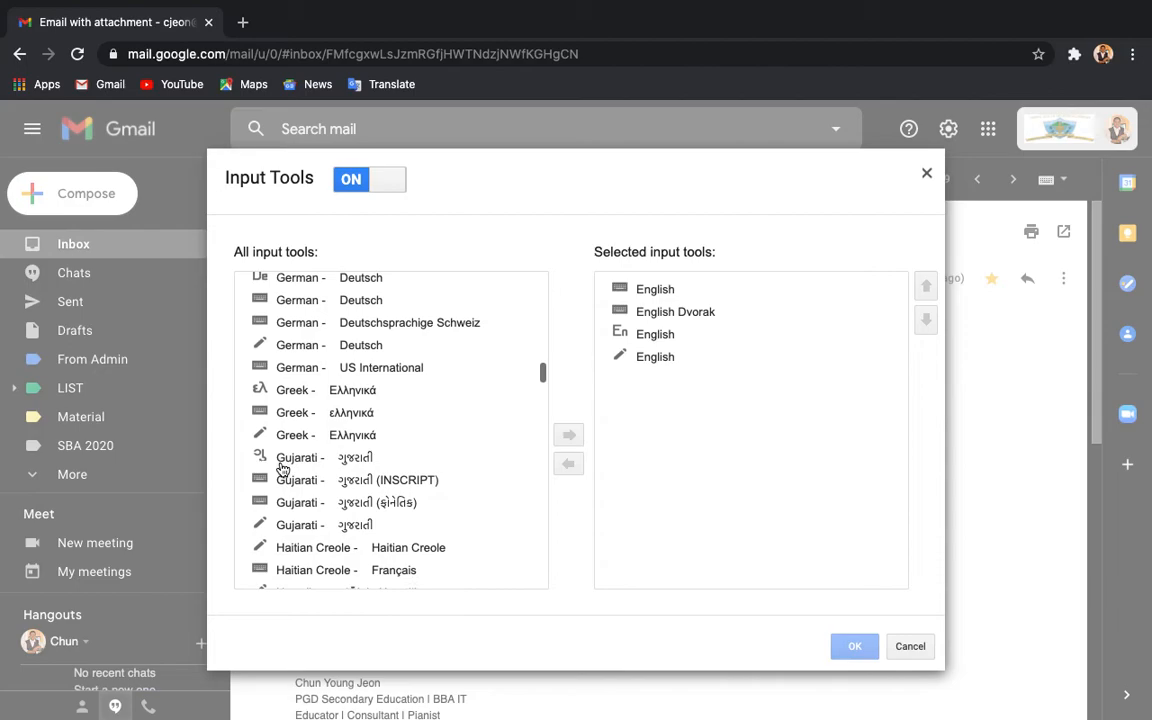
scroll(282, 469, "down", 4)
scroll(282, 469, "down", 3)
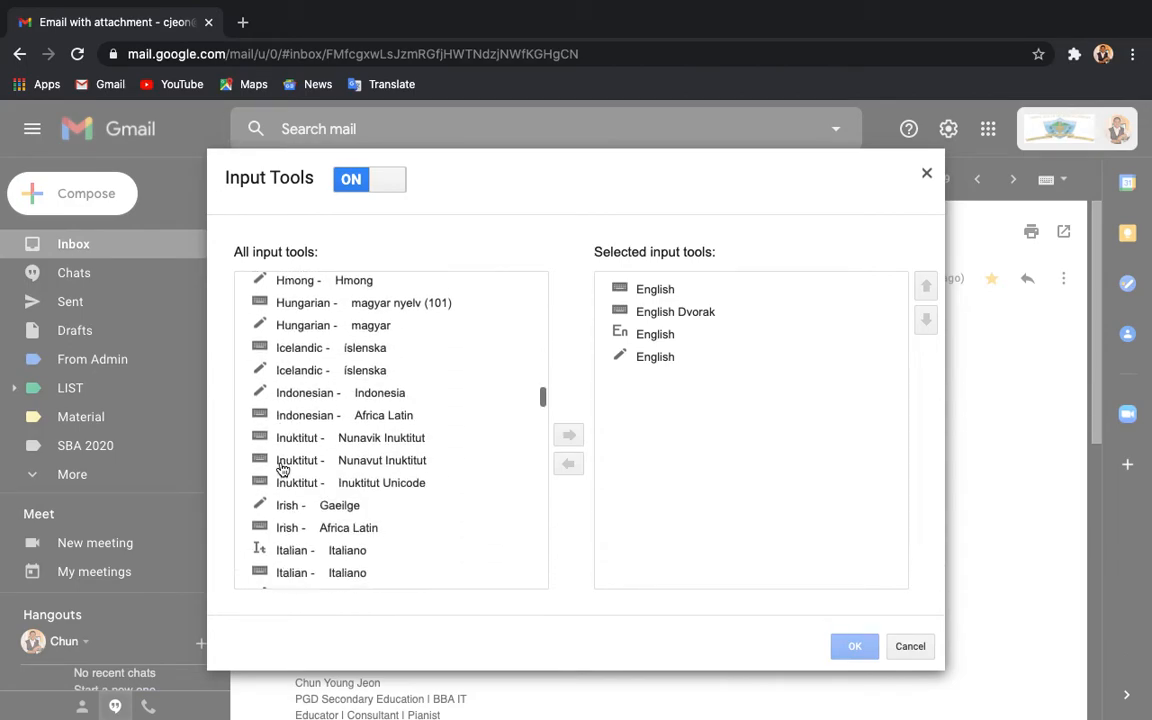
scroll(282, 469, "up", 20)
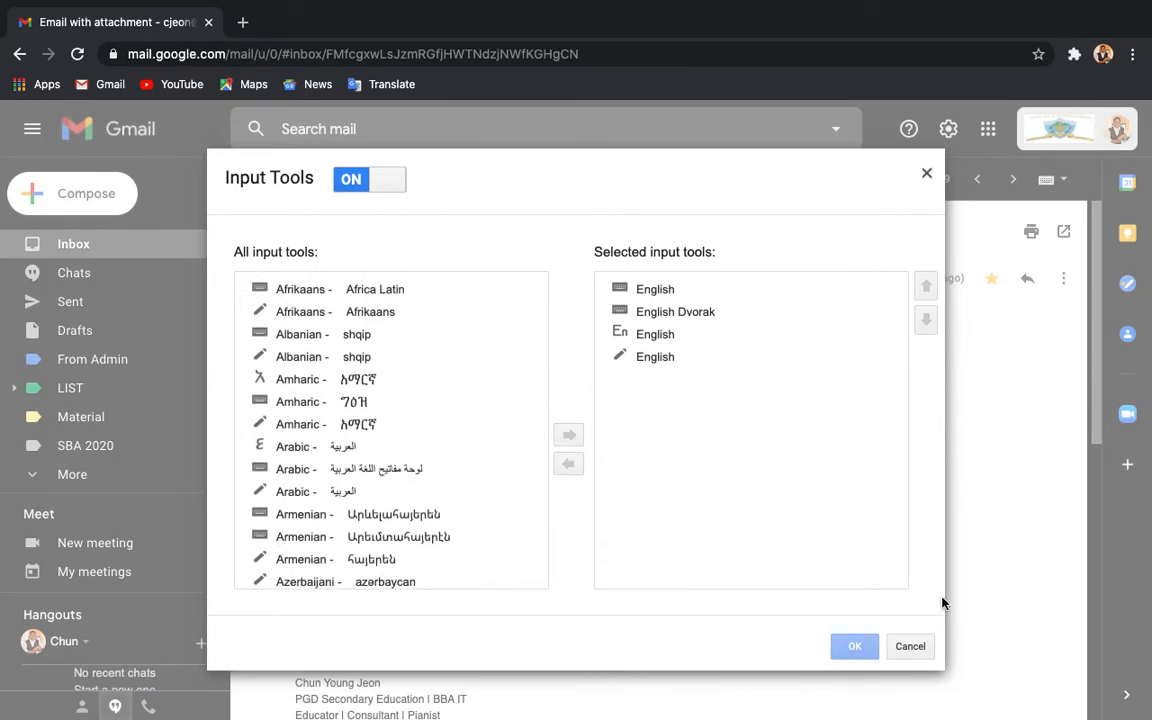
left_click(910, 646)
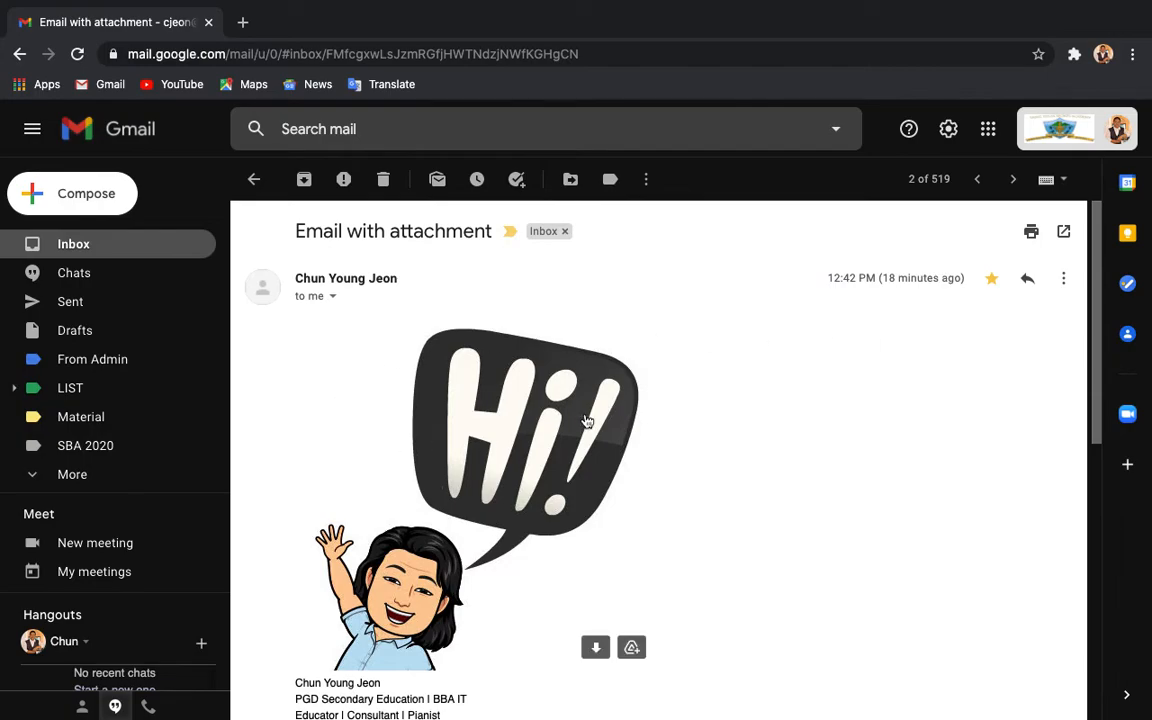
scroll(826, 402, "down", 3)
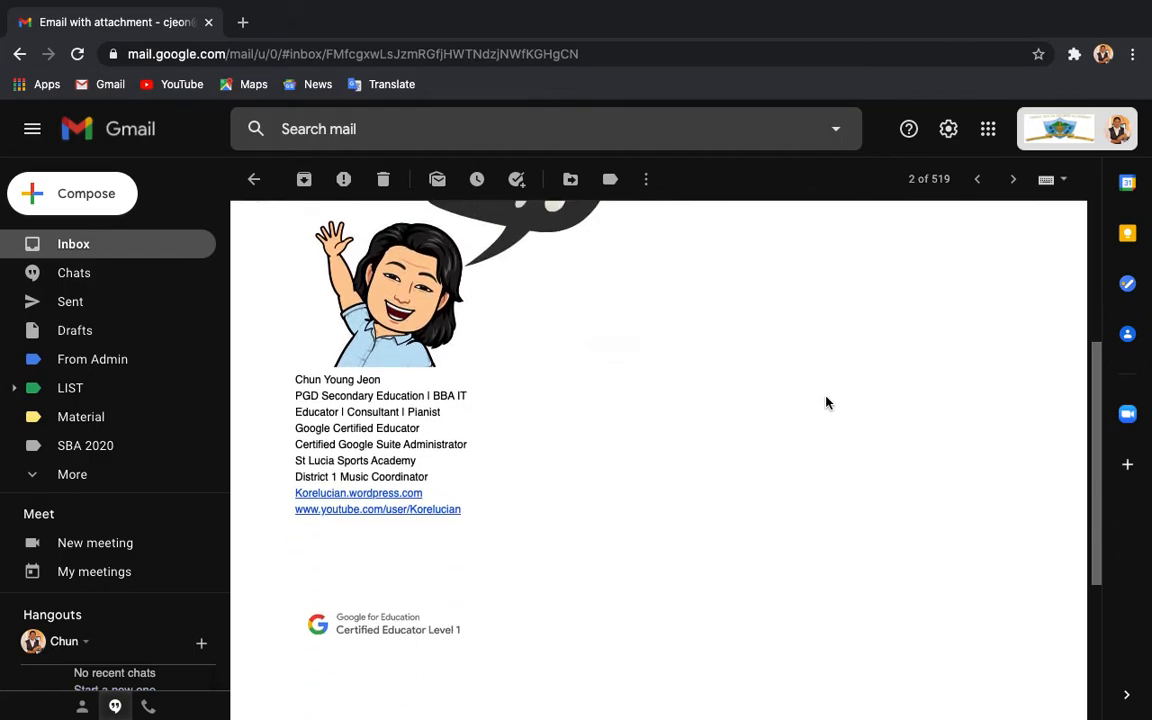
scroll(826, 402, "up", 3)
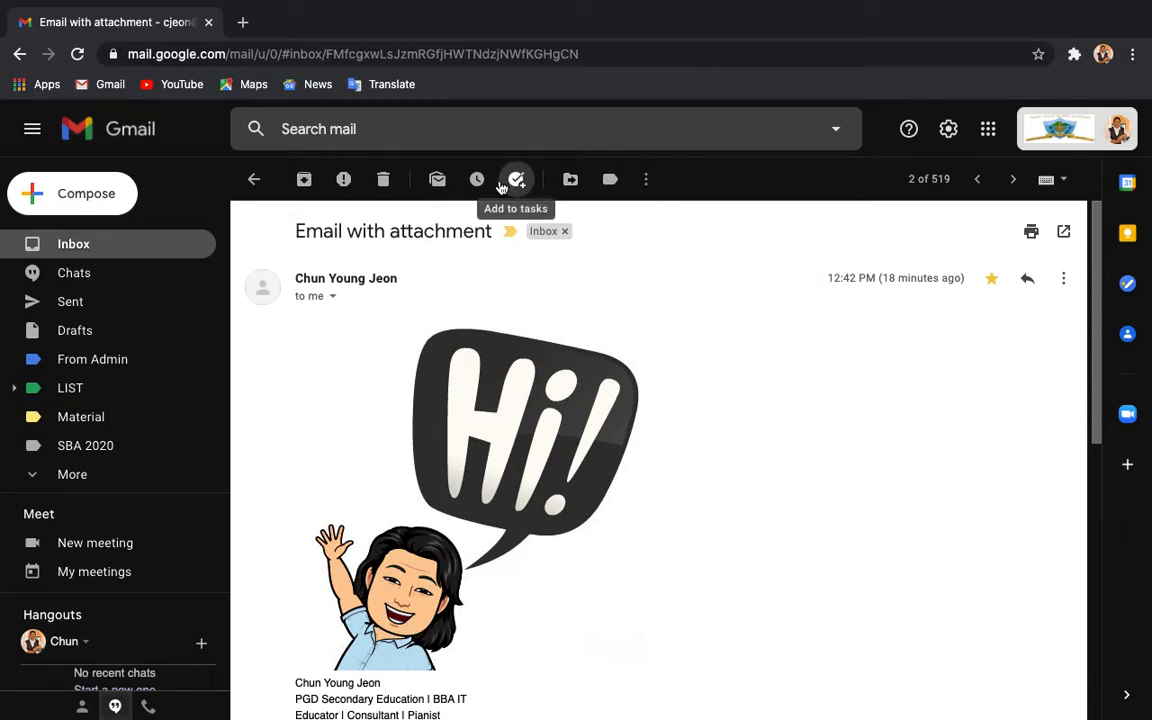
scroll(360, 527, "down", 3)
scroll(358, 420, "up", 3)
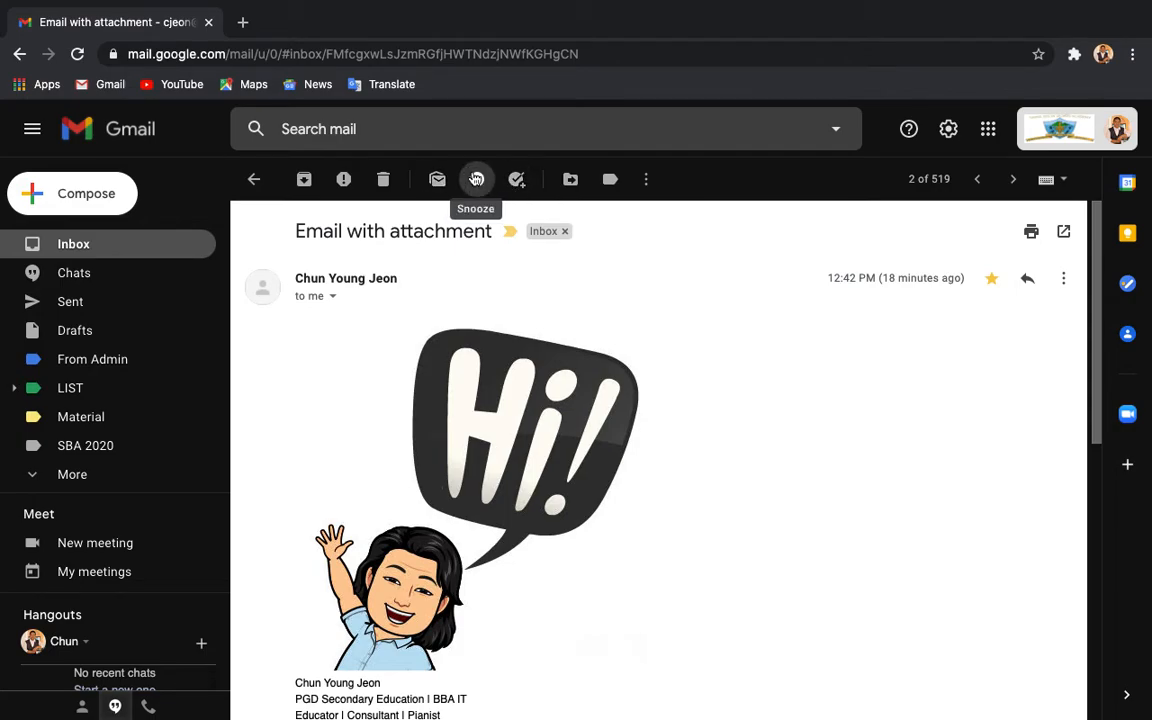
left_click(642, 179)
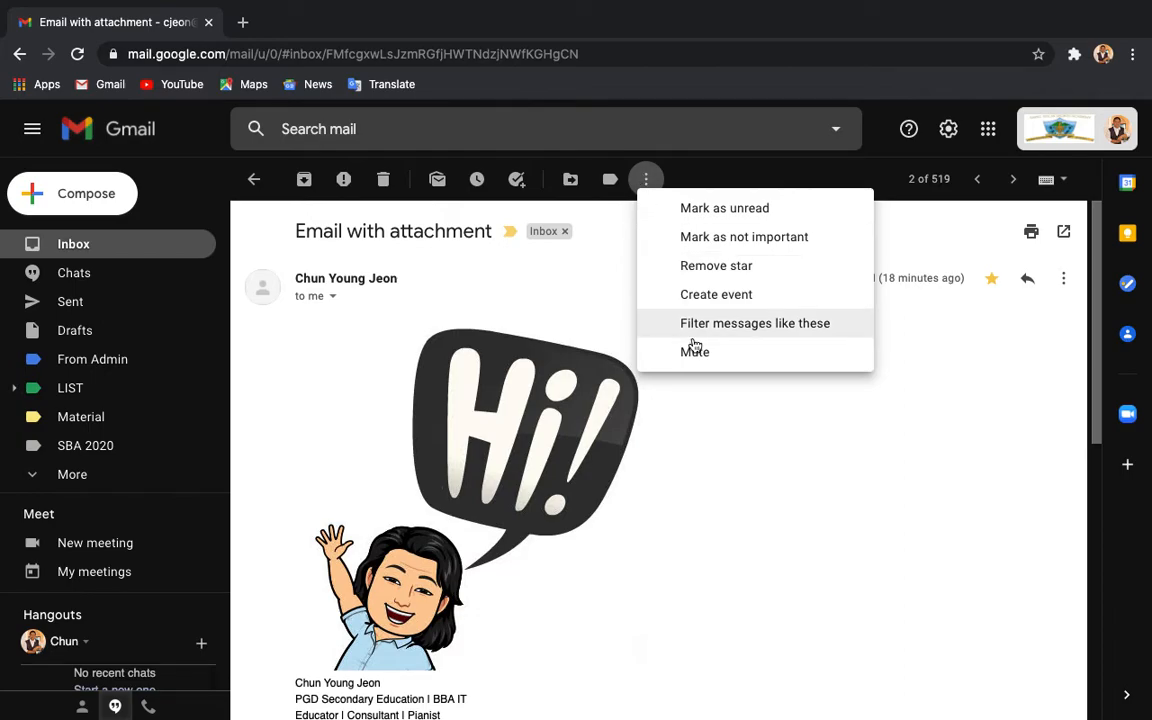
left_click(800, 460)
left_click(1066, 276)
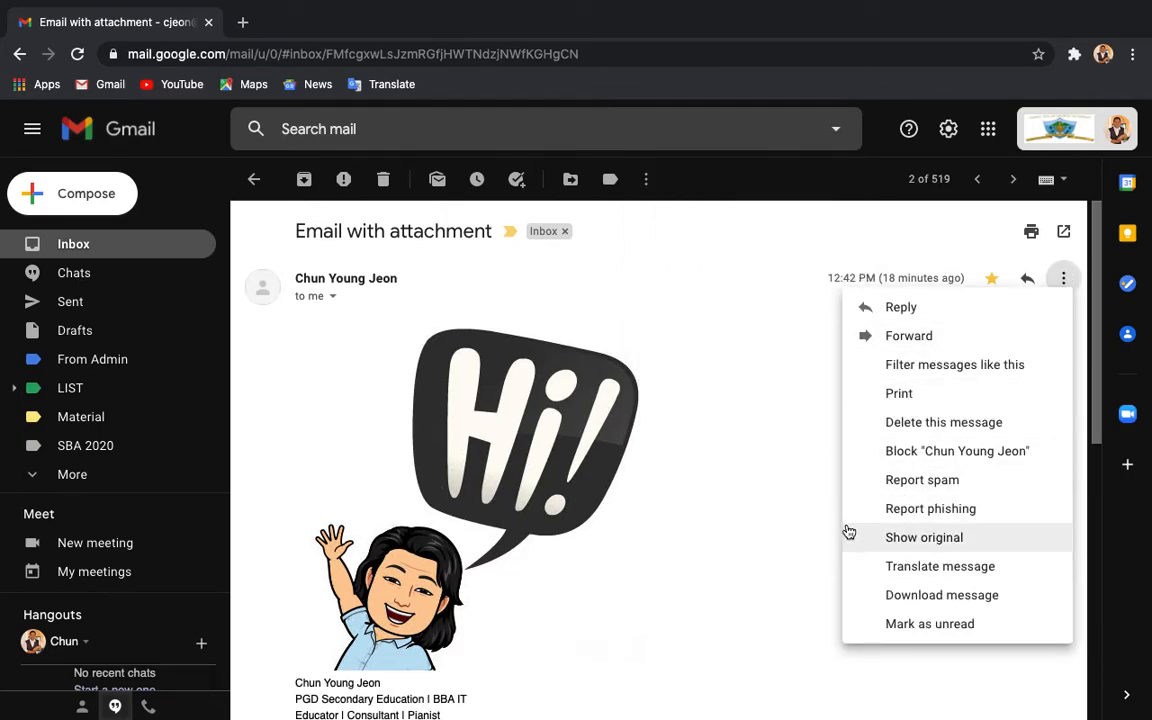
left_click(758, 327)
left_click(507, 231)
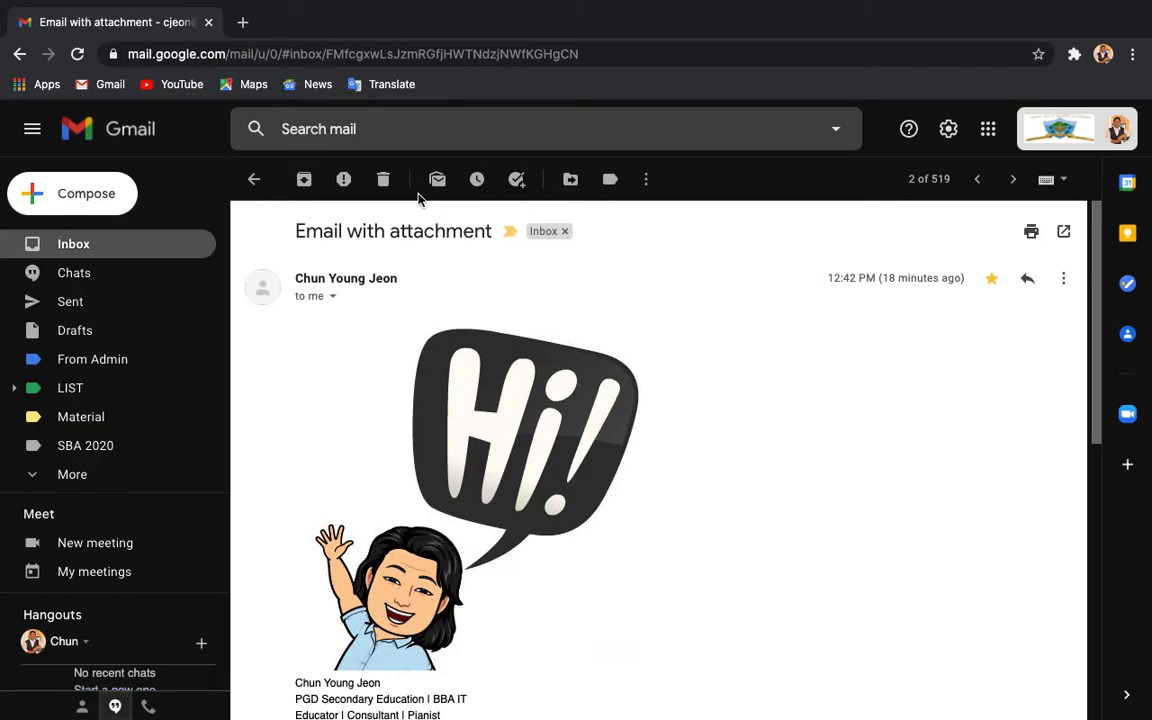
Step: Mark the 'Email with attachment' message as important
left_click(612, 189)
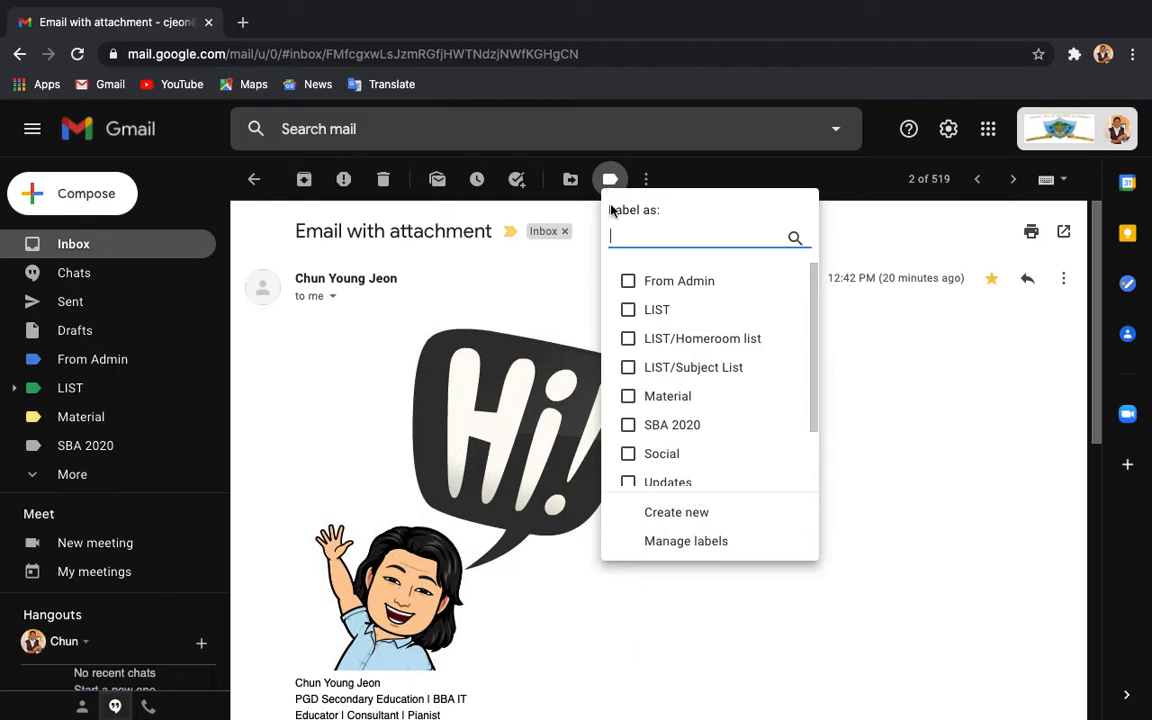
left_click(611, 184)
left_click(611, 184)
left_click(608, 180)
left_click(511, 238)
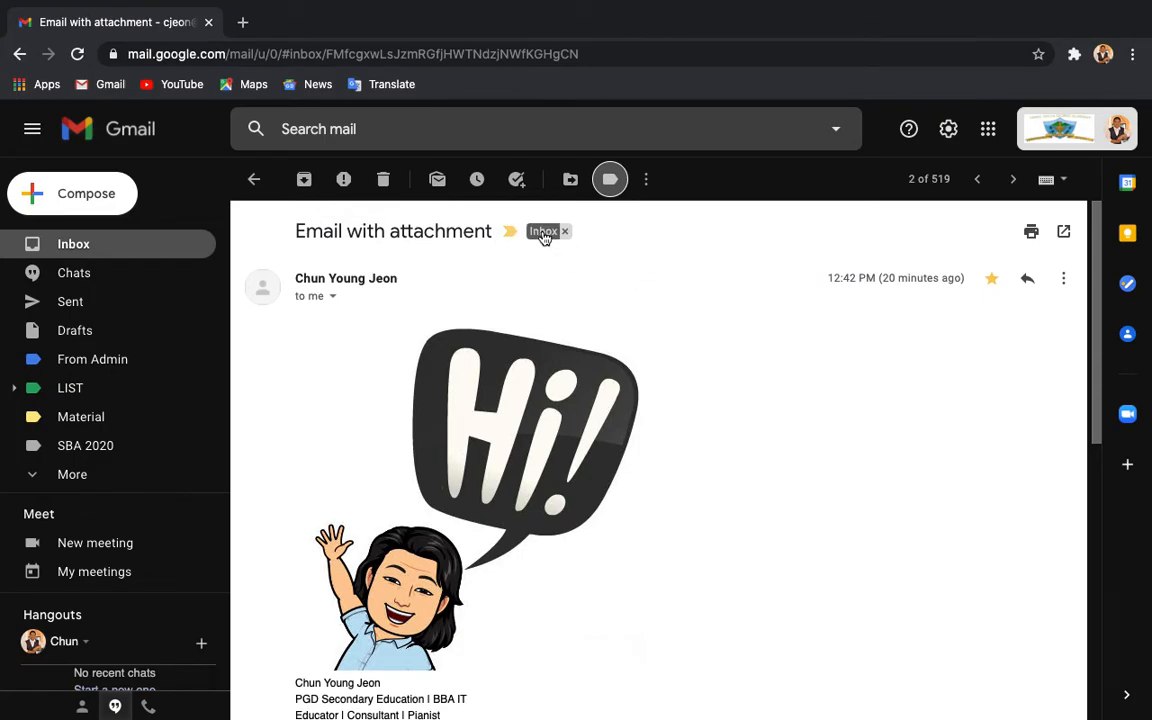
Step: Scroll through the available labels in the open 'Label as' list
left_click(611, 180)
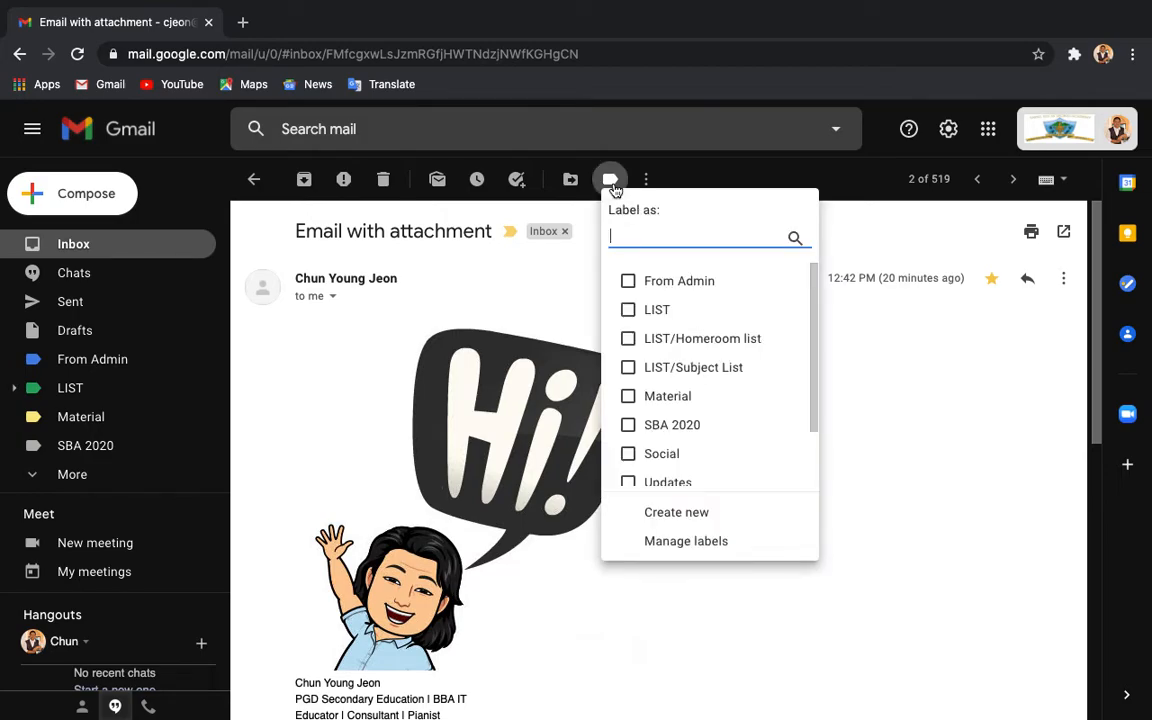
scroll(669, 429, "down", 2)
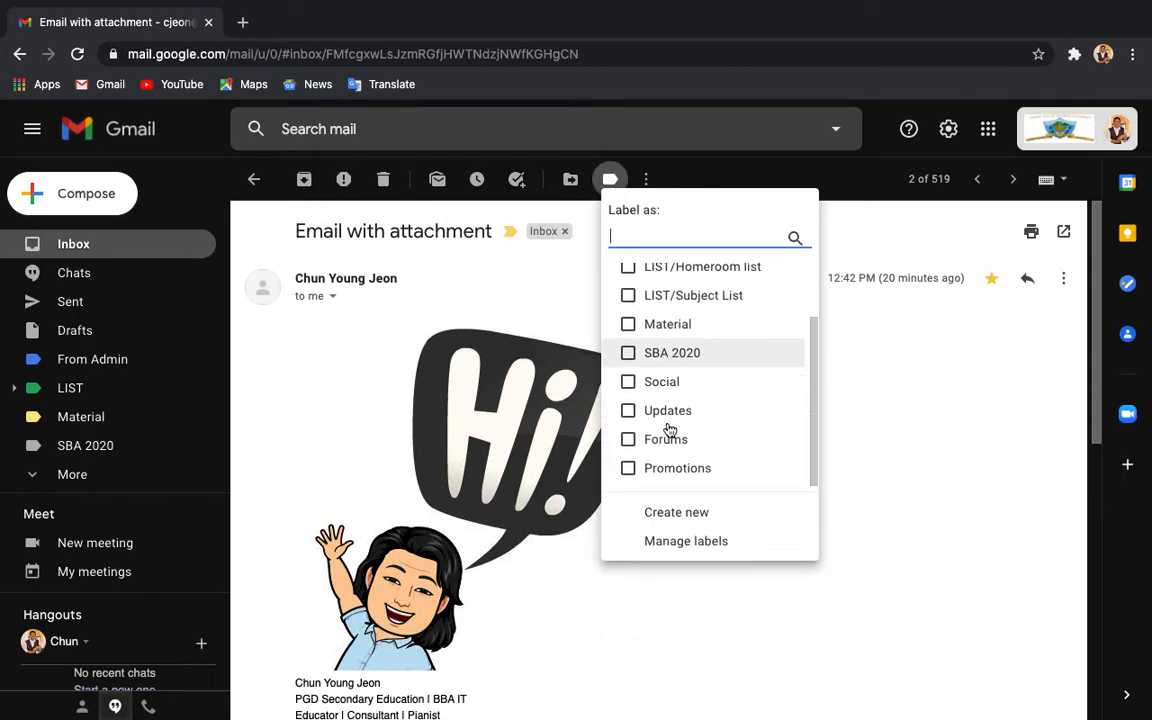
scroll(669, 430, "up", 2)
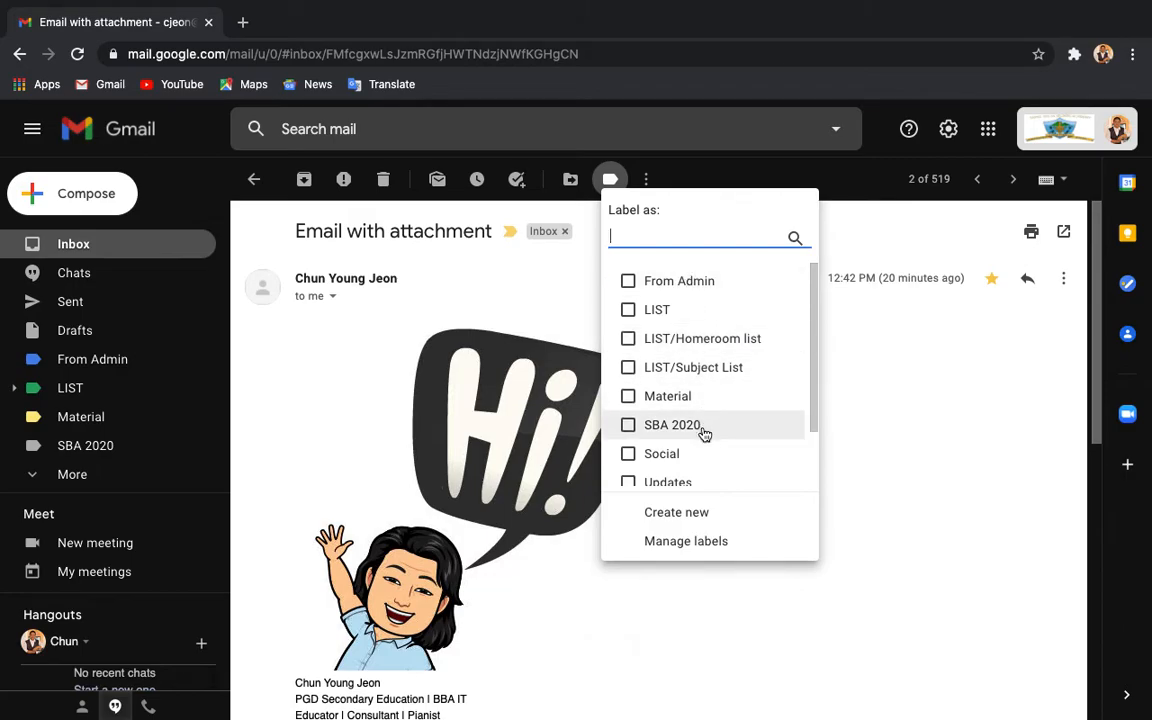
scroll(702, 432, "down", 2)
scroll(676, 288, "up", 2)
scroll(690, 430, "down", 2)
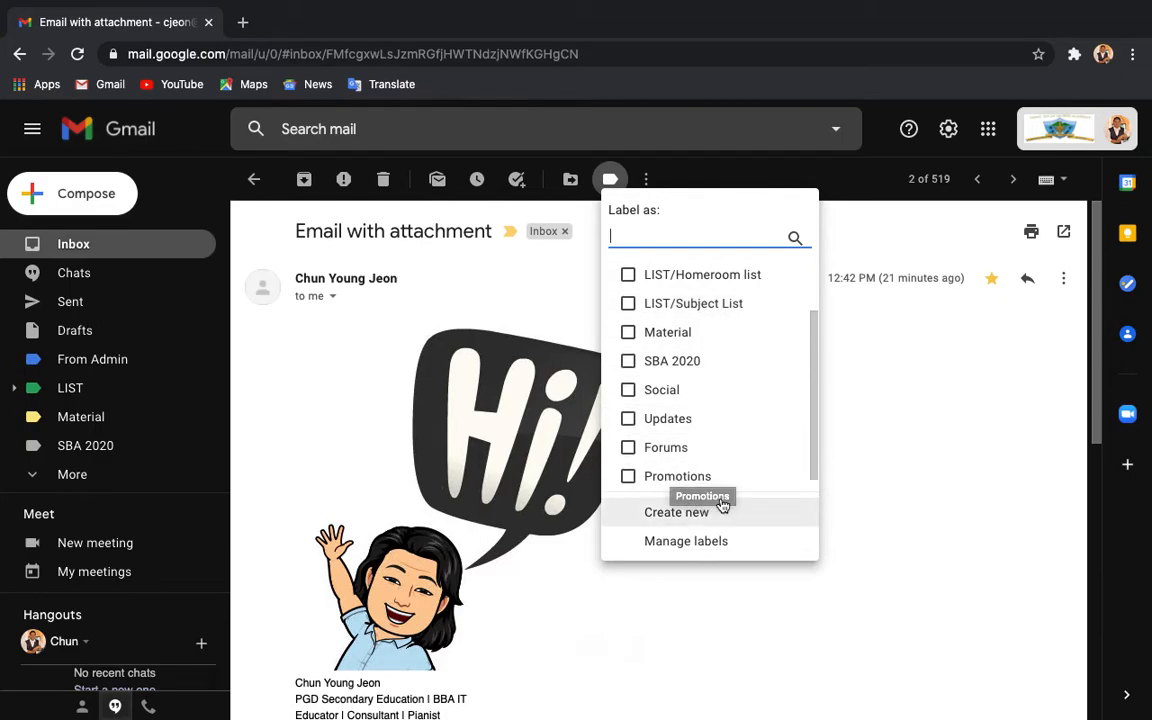
left_click(610, 179)
left_click(610, 179)
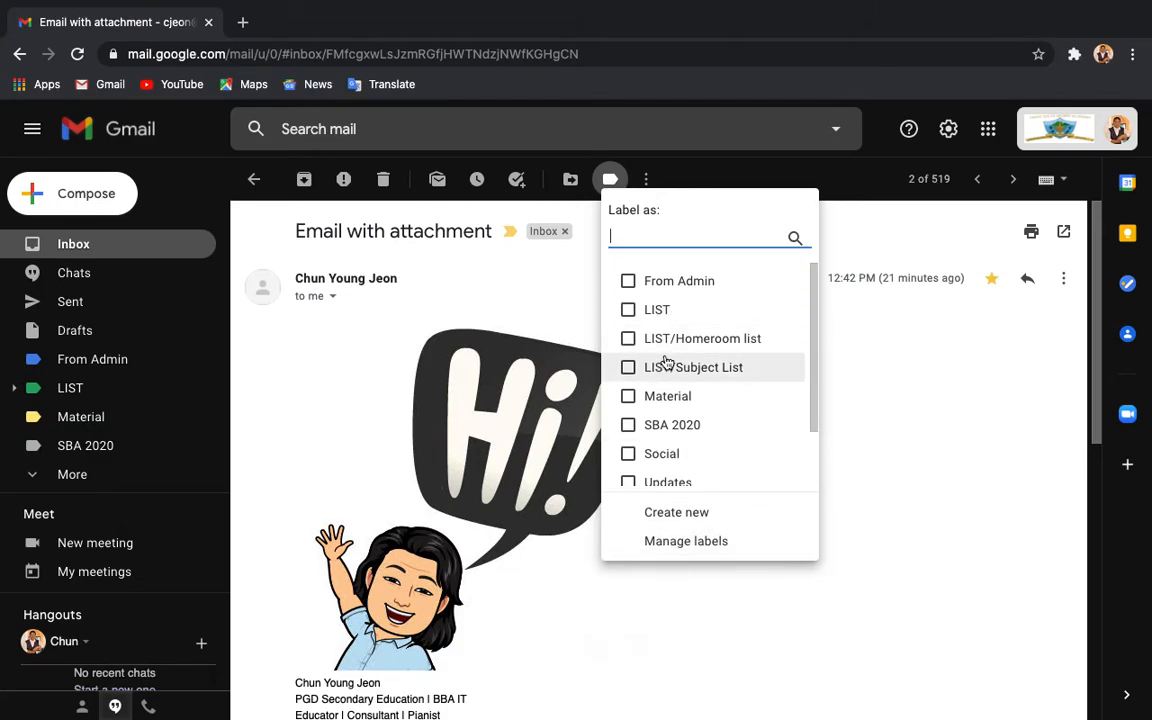
Step: Create a new label named 'IT class' with 'Nest label under' ticked
left_click(665, 514)
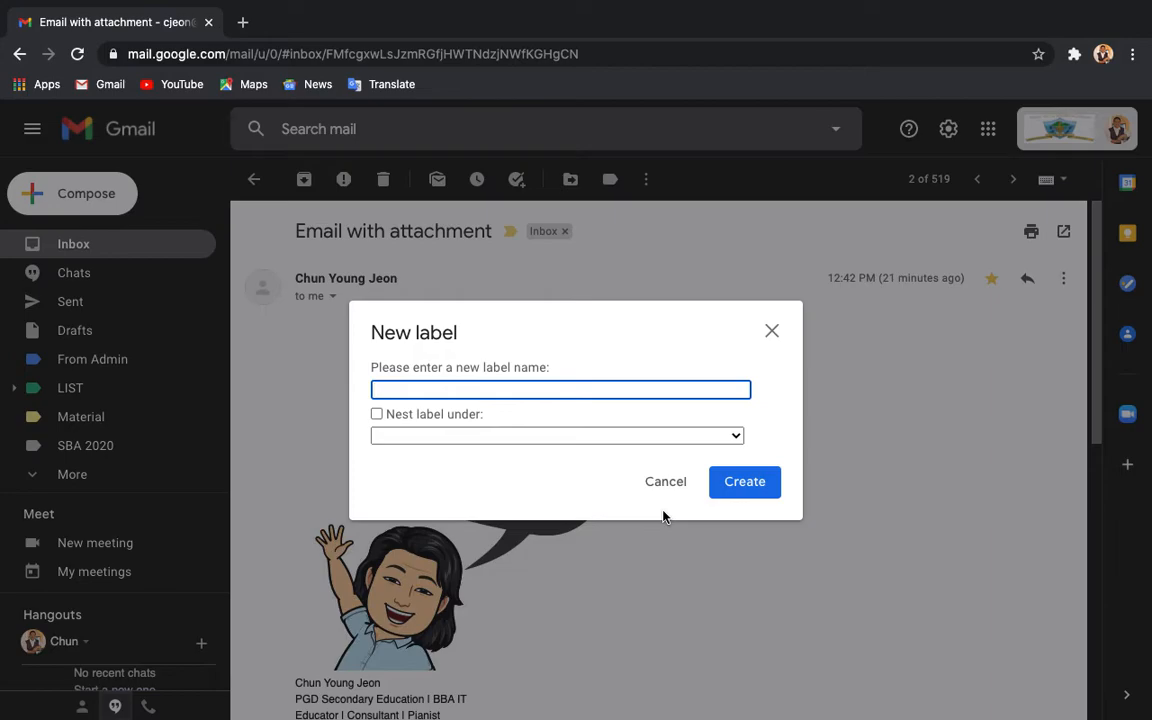
type("IT class")
left_click(482, 490)
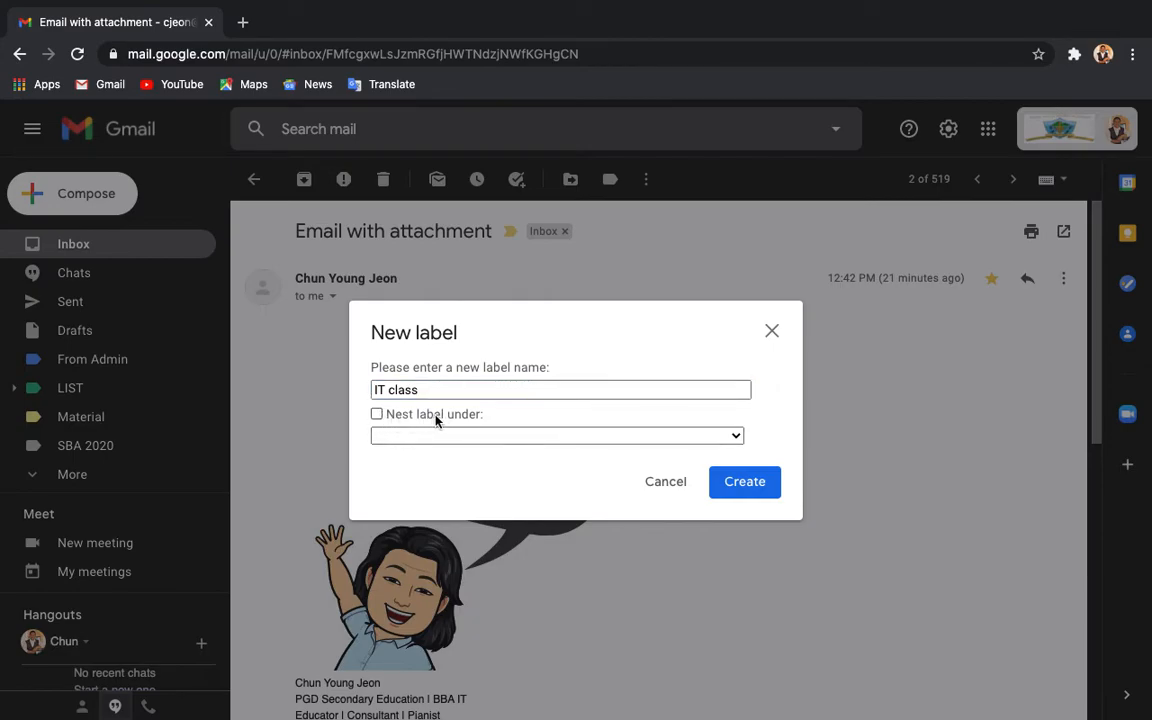
left_click(379, 416)
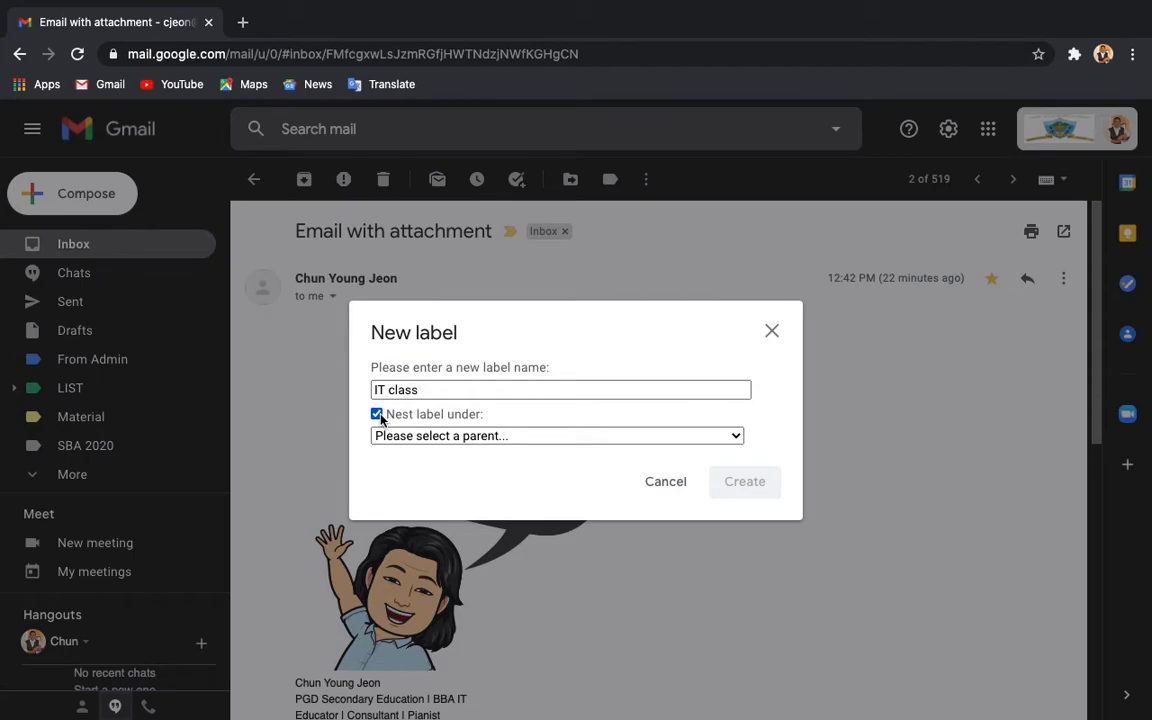
Step: Untick nesting and try naming the label 'School work', then 'Homework'
left_click(378, 415)
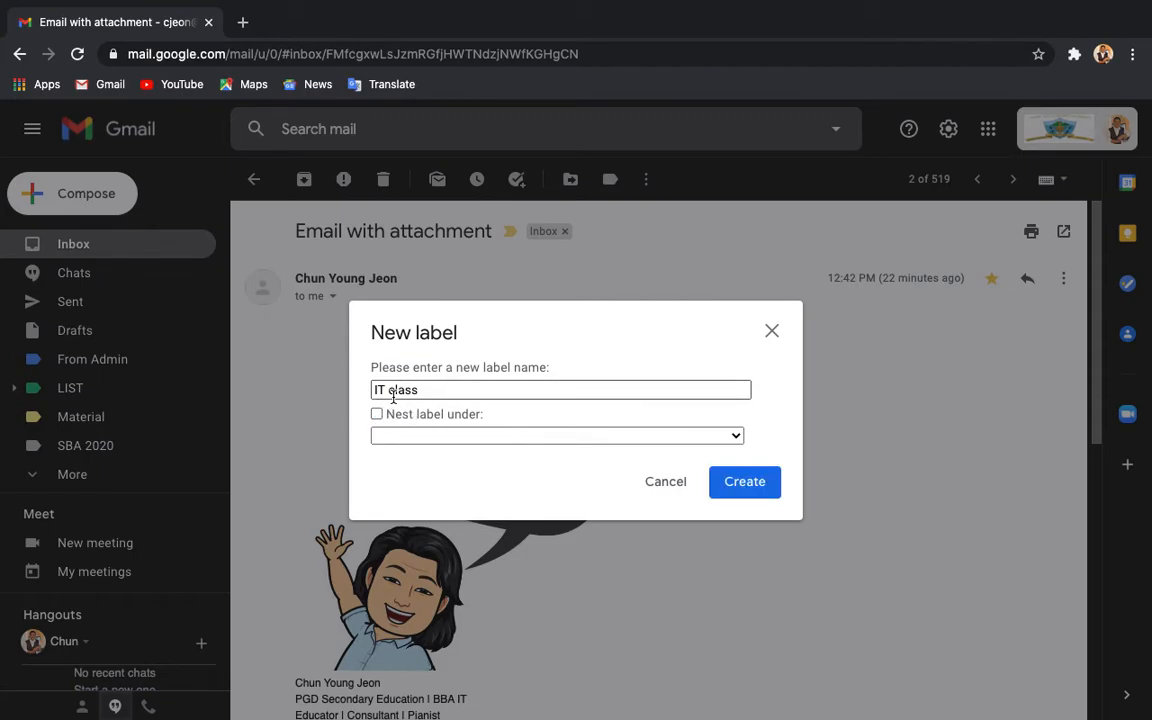
triple_click(401, 388)
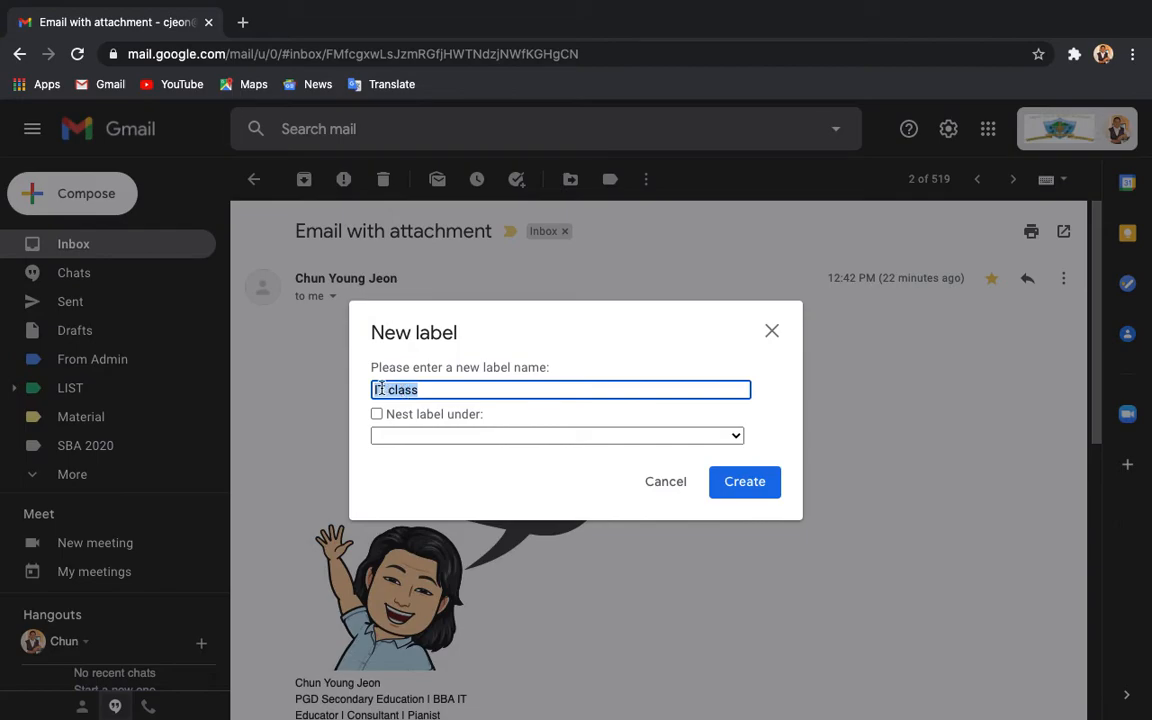
type("School work")
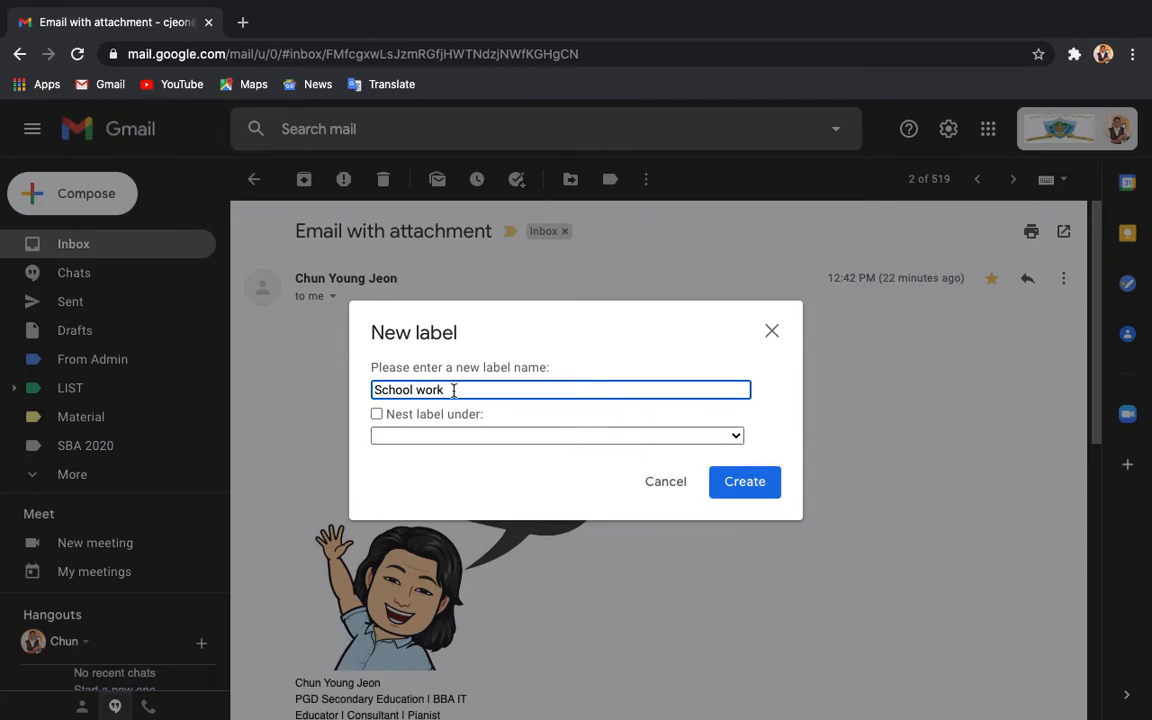
key("BackSpace")
key("BackSpace")
key("BackSpace")
key("BackSpace")
key("BackSpace")
key("BackSpace")
key("BackSpace")
key("BackSpace")
key("BackSpace")
key("BackSpace")
key("BackSpace")
type("Homework")
Step: Nest the 'Homework' label under Material, then remove the nesting again
left_click(377, 415)
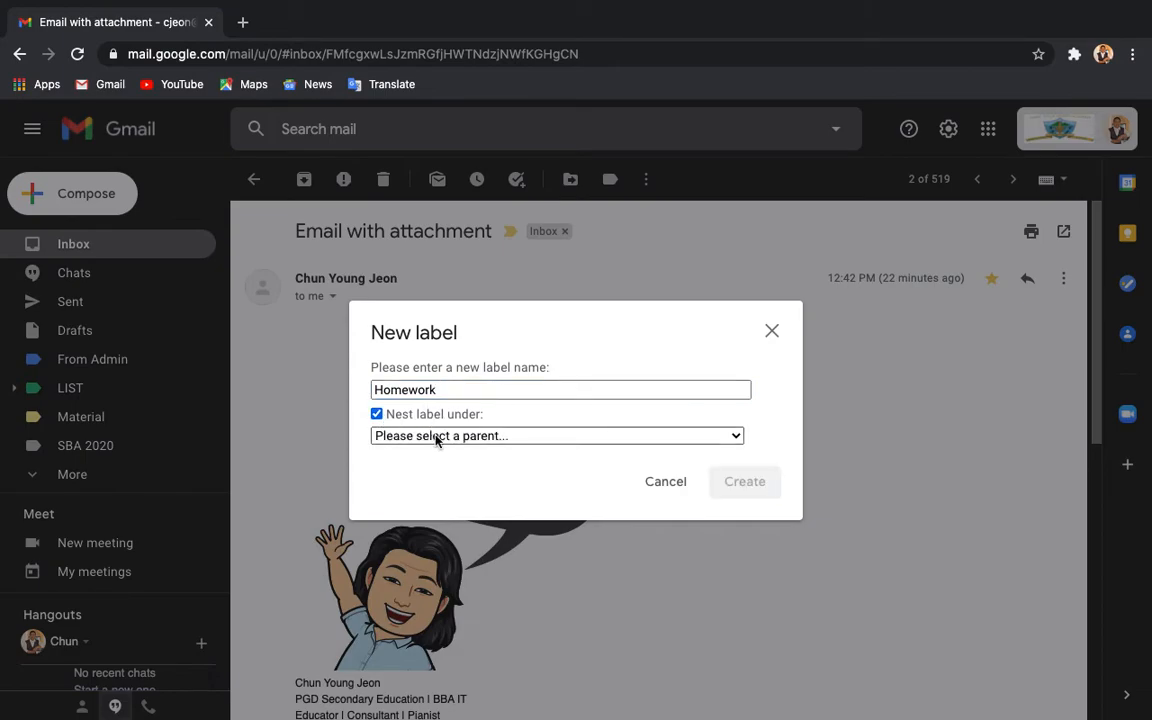
left_click(438, 437)
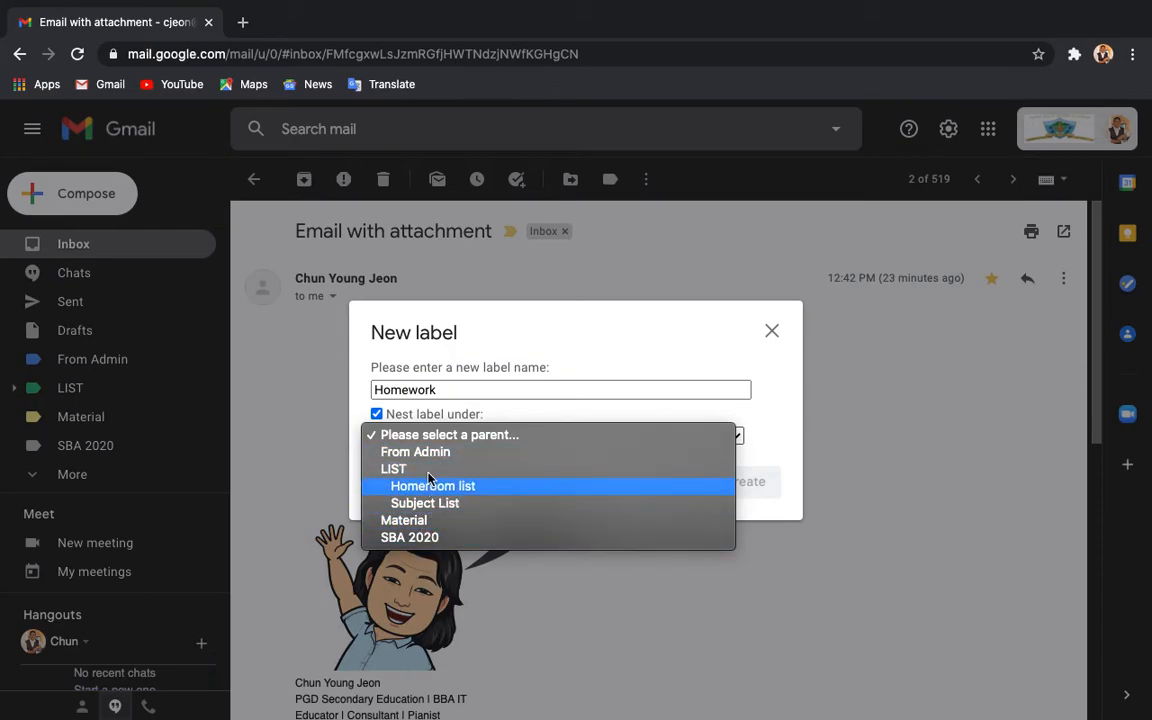
left_click(395, 521)
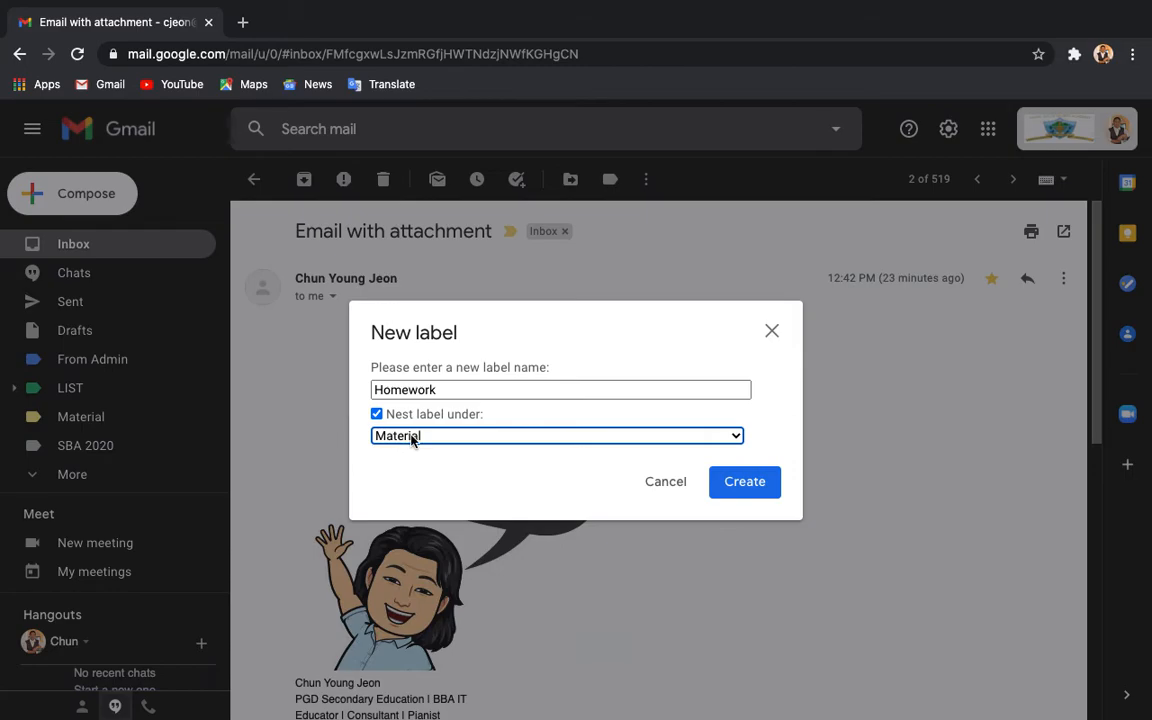
left_click(377, 411)
left_click(377, 411)
Step: Rename the label to 'IT Class', fixing the mistyped capital letter
double_click(400, 389)
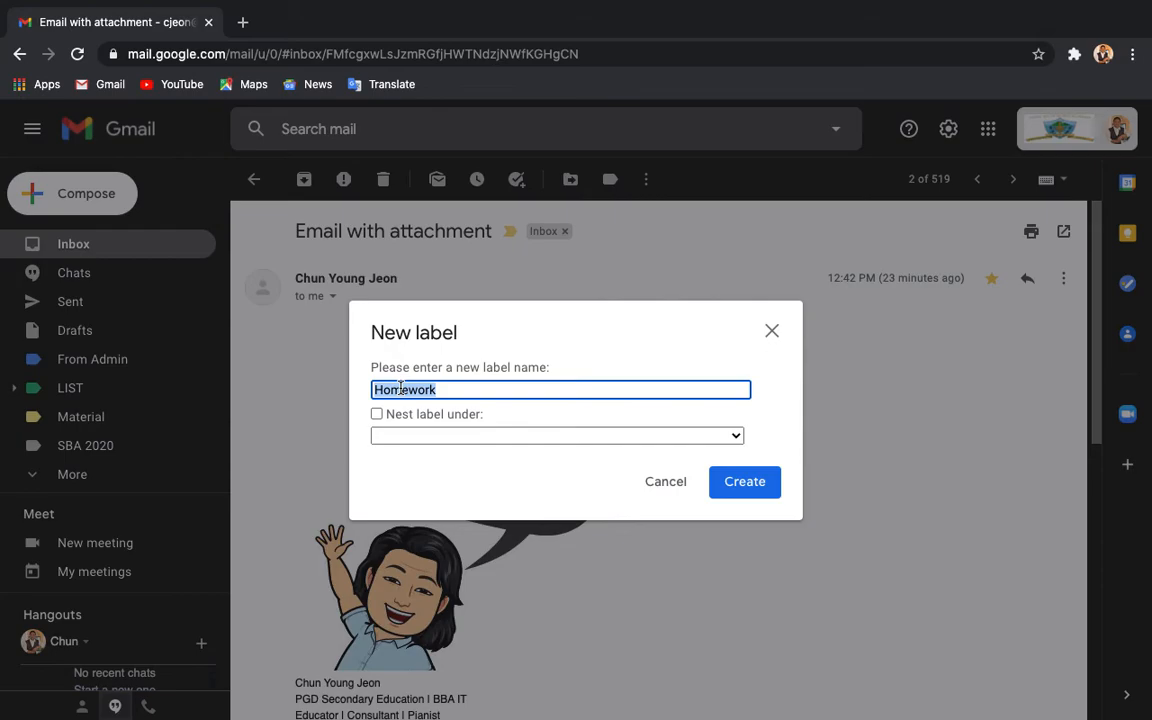
type("I")
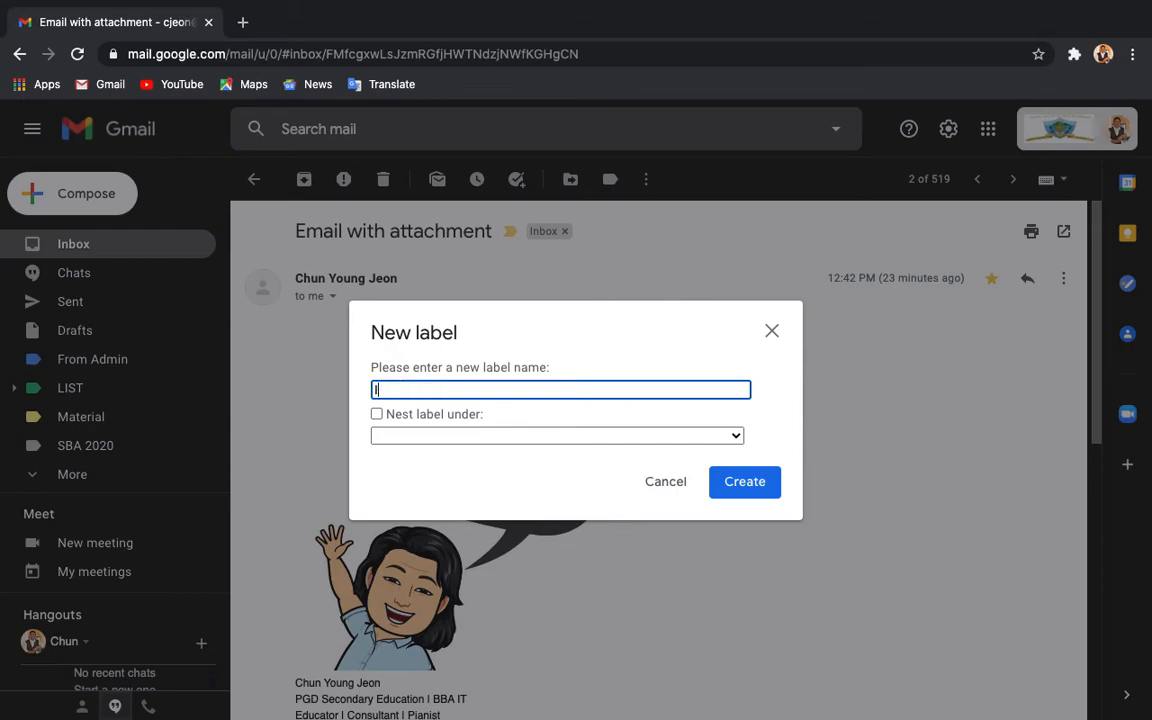
type("T CLa")
key("BackSpace")
key("BackSpace")
type("lass")
Step: Create the IT Class label for the open email, then remove and reapply it from the Labels list
left_click(740, 488)
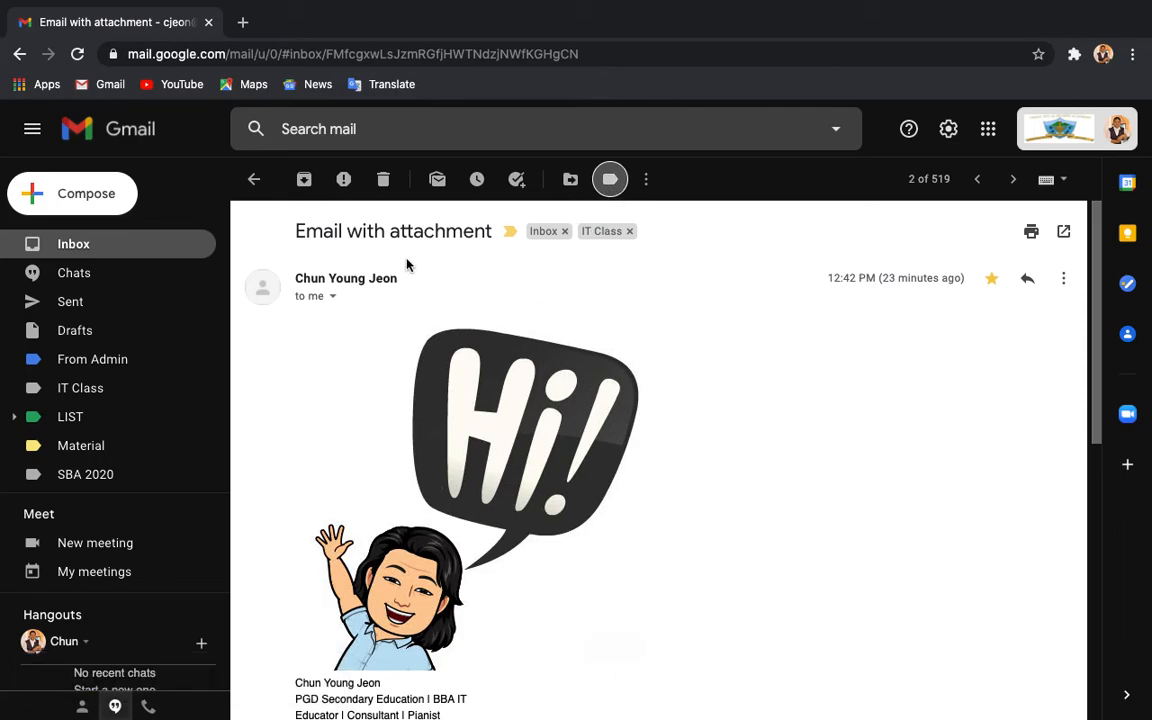
left_click(610, 183)
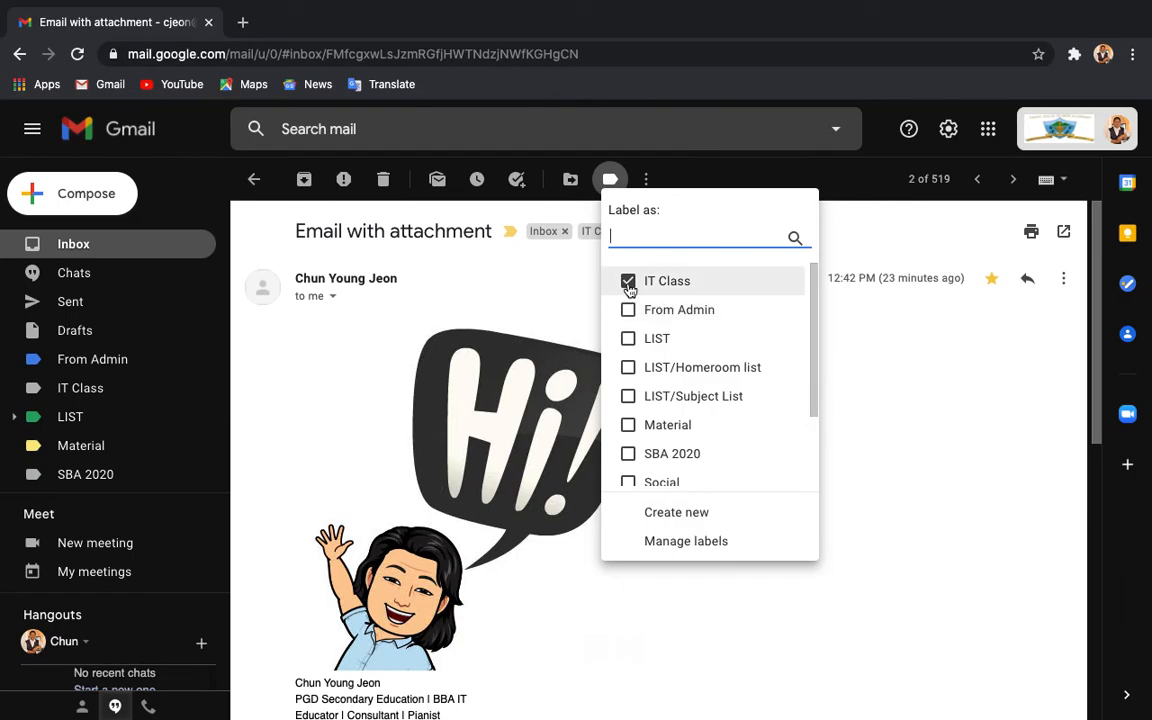
left_click(629, 284)
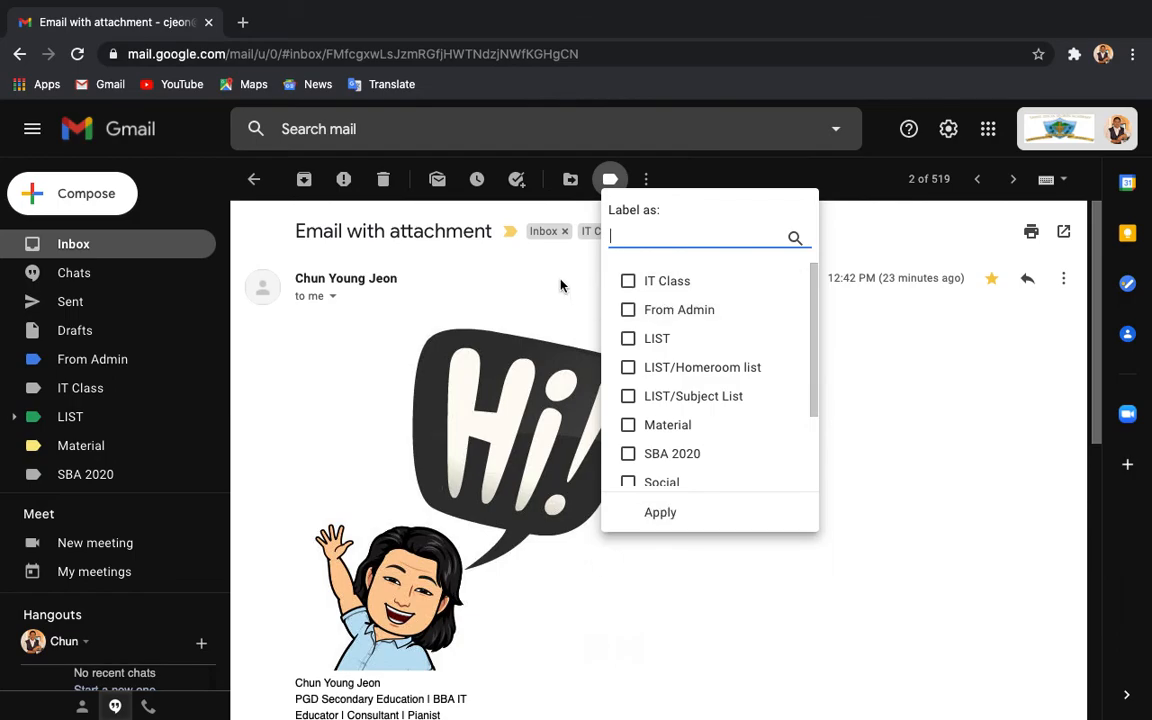
left_click(648, 514)
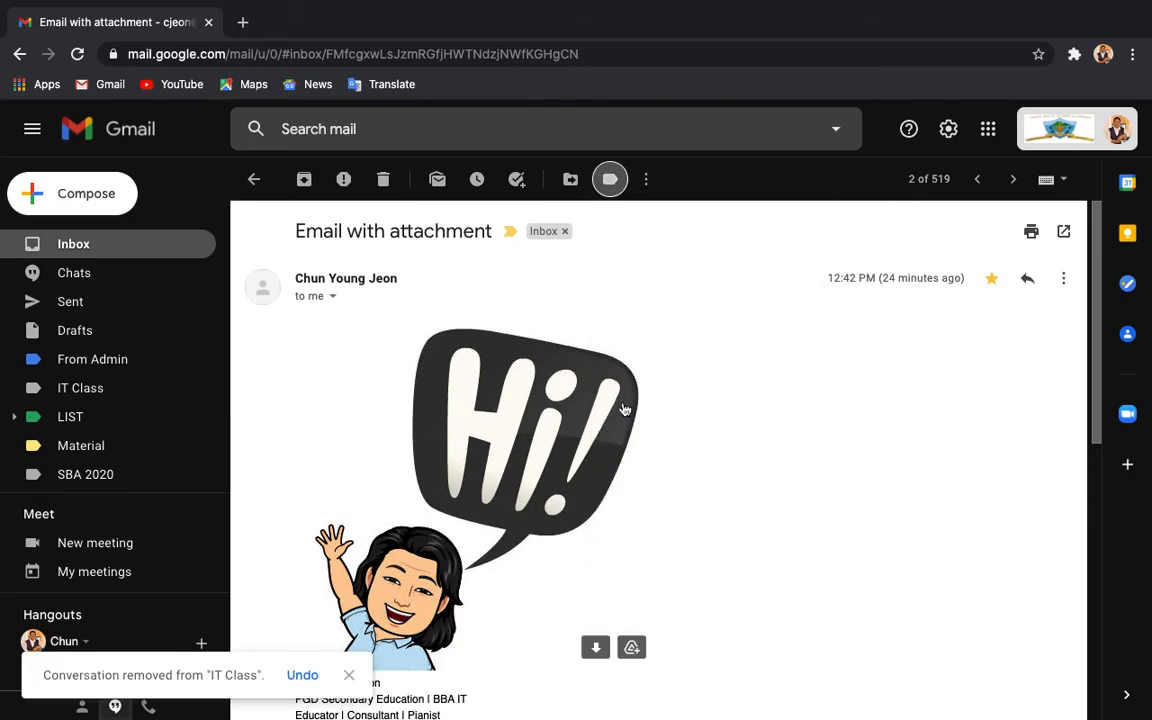
left_click(610, 179)
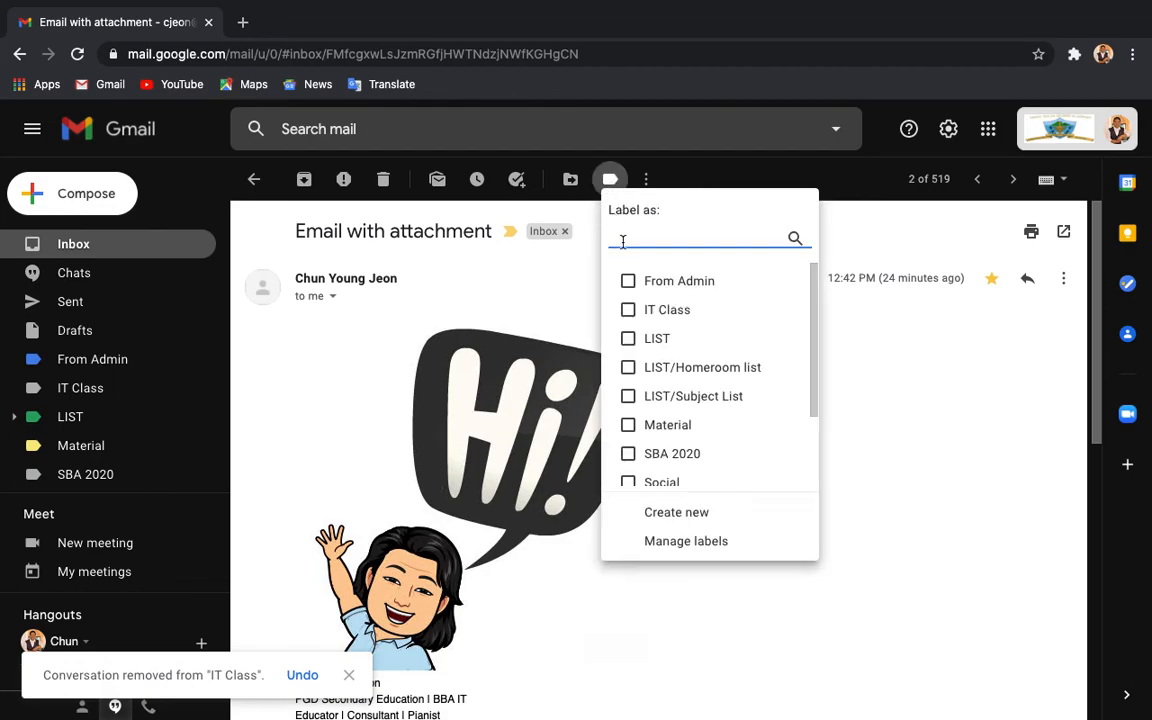
left_click(630, 311)
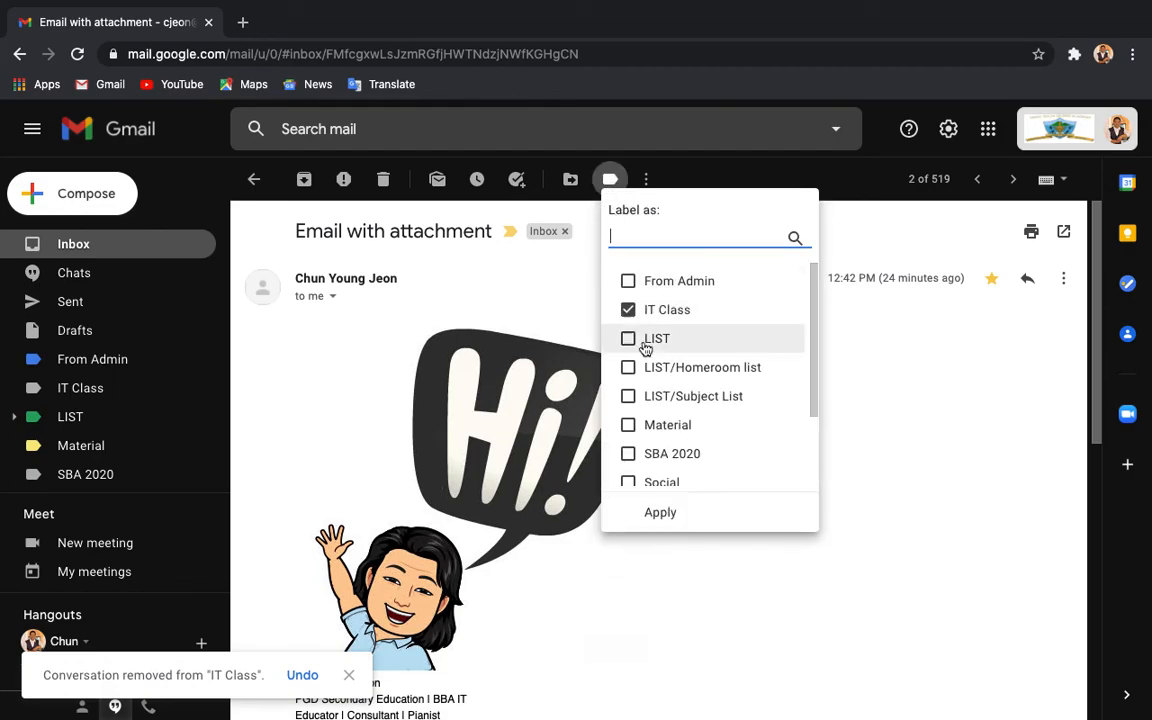
left_click(679, 517)
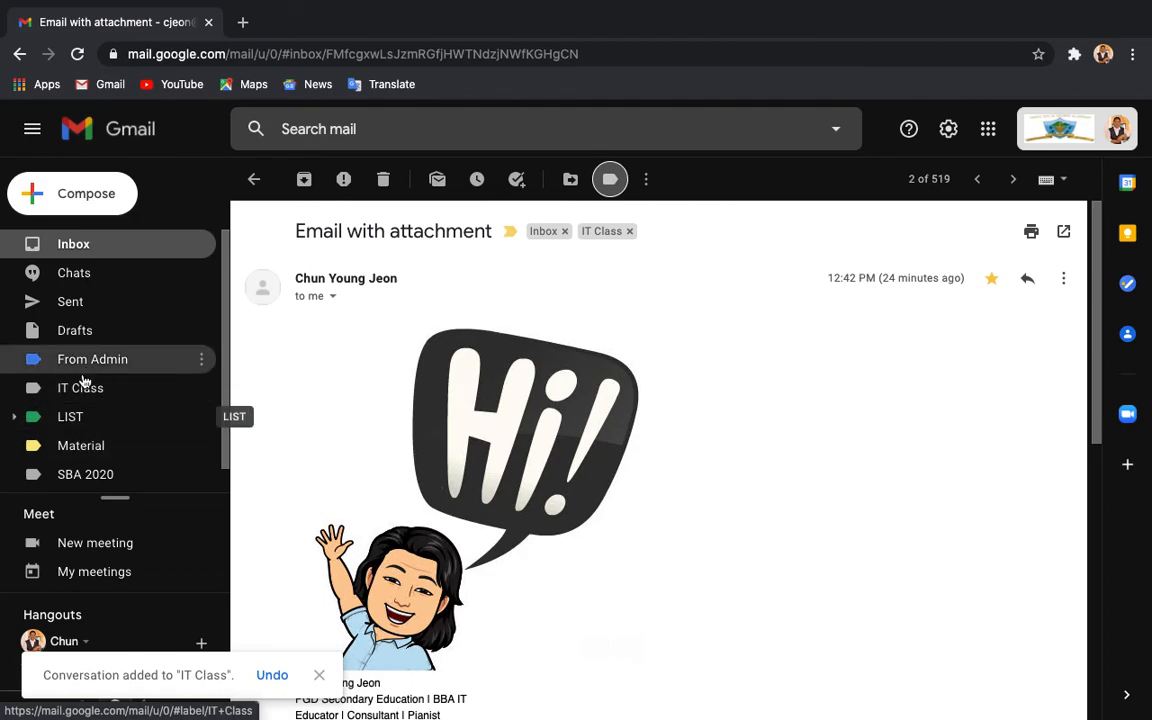
Step: Give the IT Class label a light purple (lilac) colour from its sidebar options
left_click(205, 389)
mouse_move(206, 388)
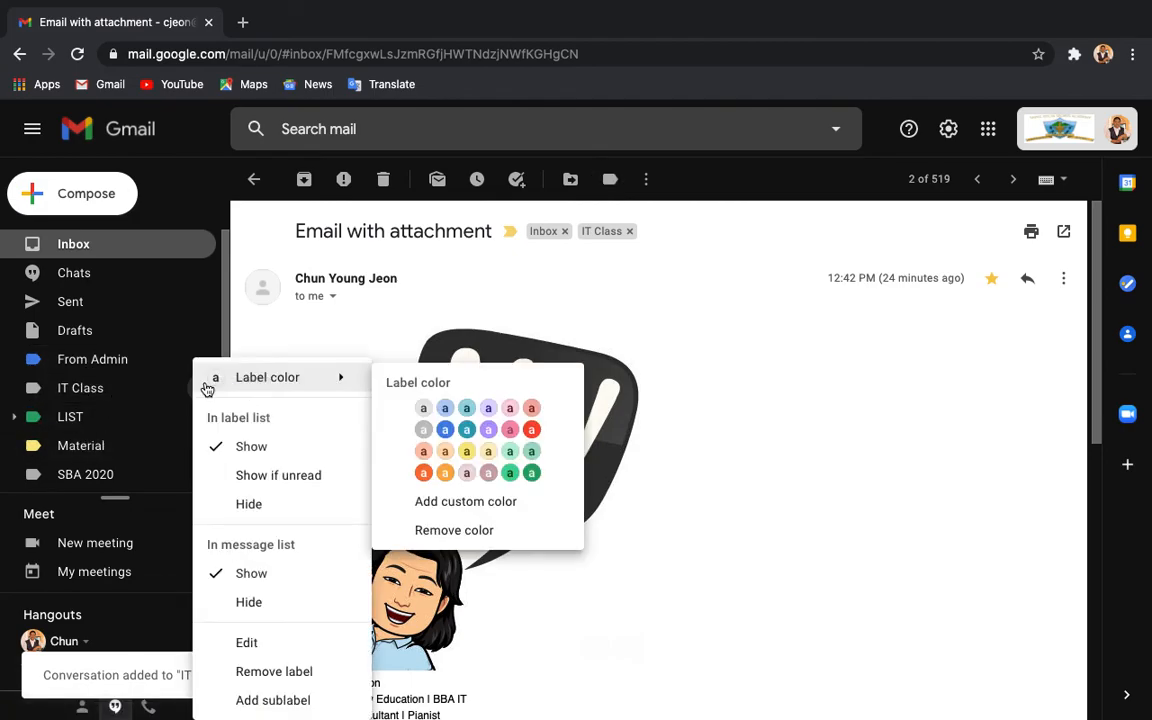
left_click(200, 390)
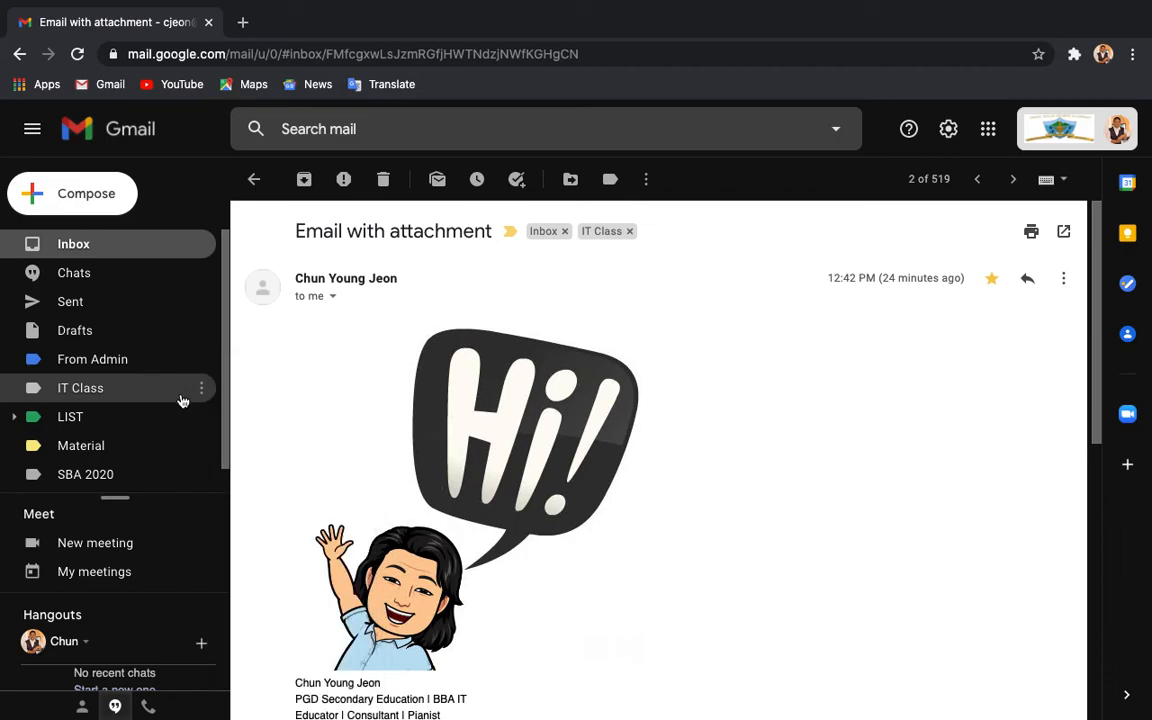
left_click(200, 390)
mouse_move(238, 384)
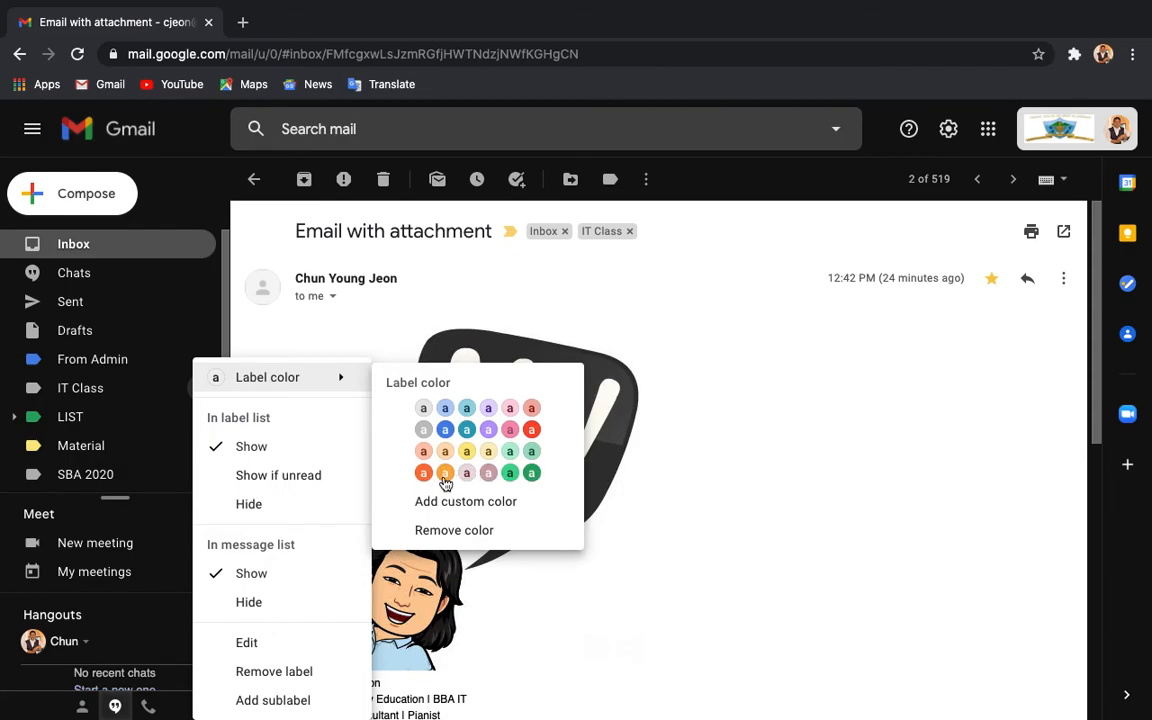
left_click(489, 409)
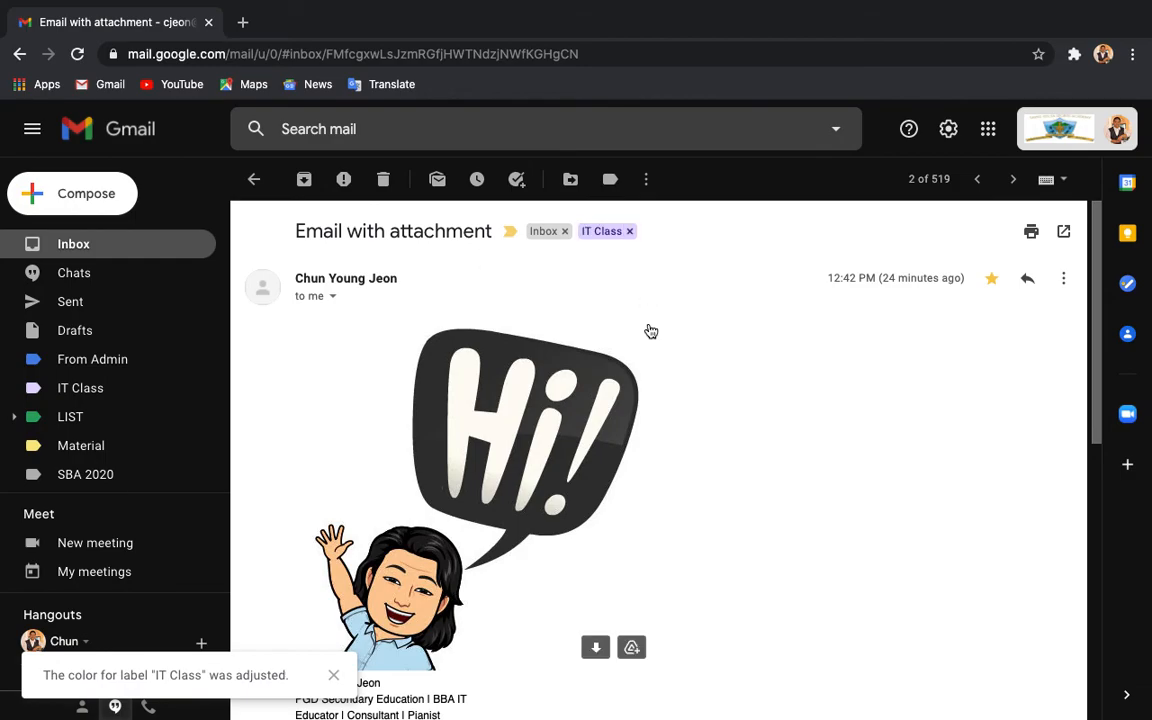
Step: Return to the inbox and check the email shows the purple IT Class tag
left_click(139, 247)
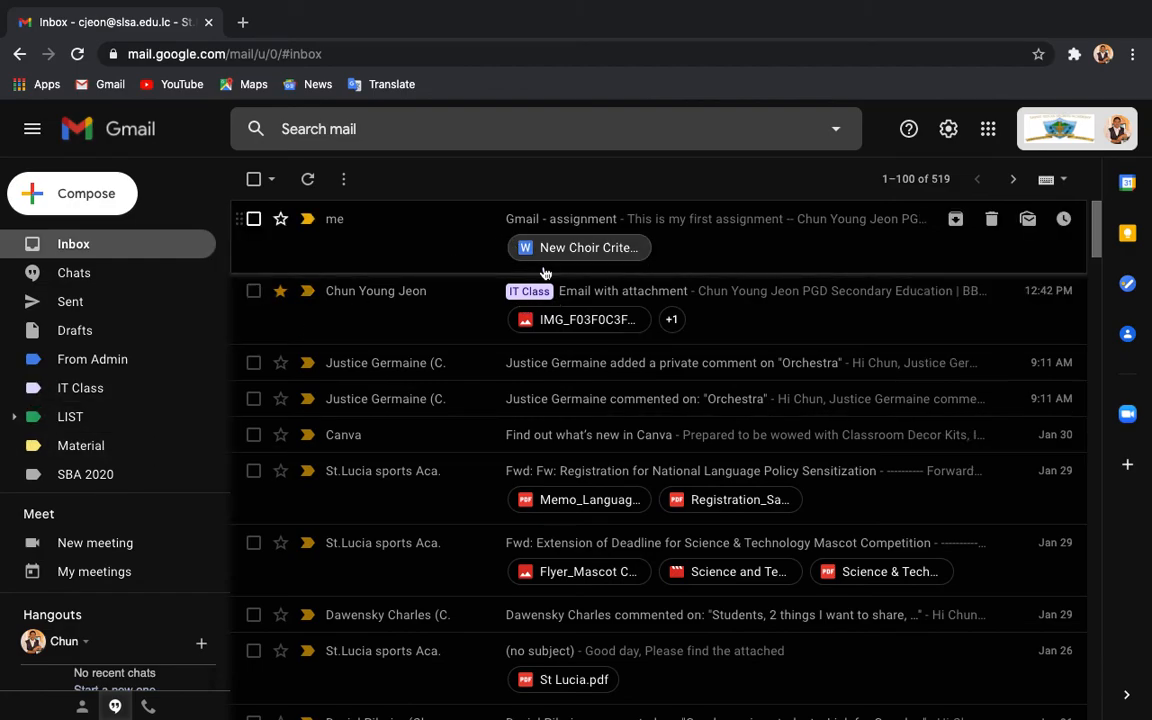
scroll(442, 566, "down", 12)
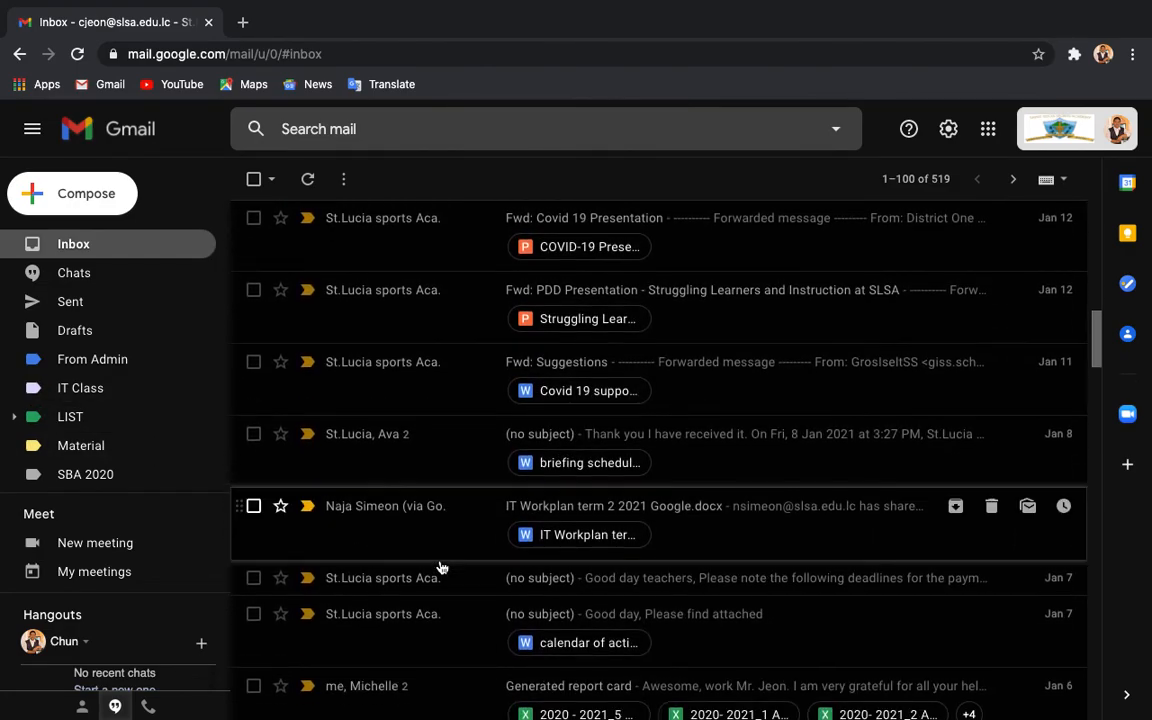
scroll(442, 566, "up", 10)
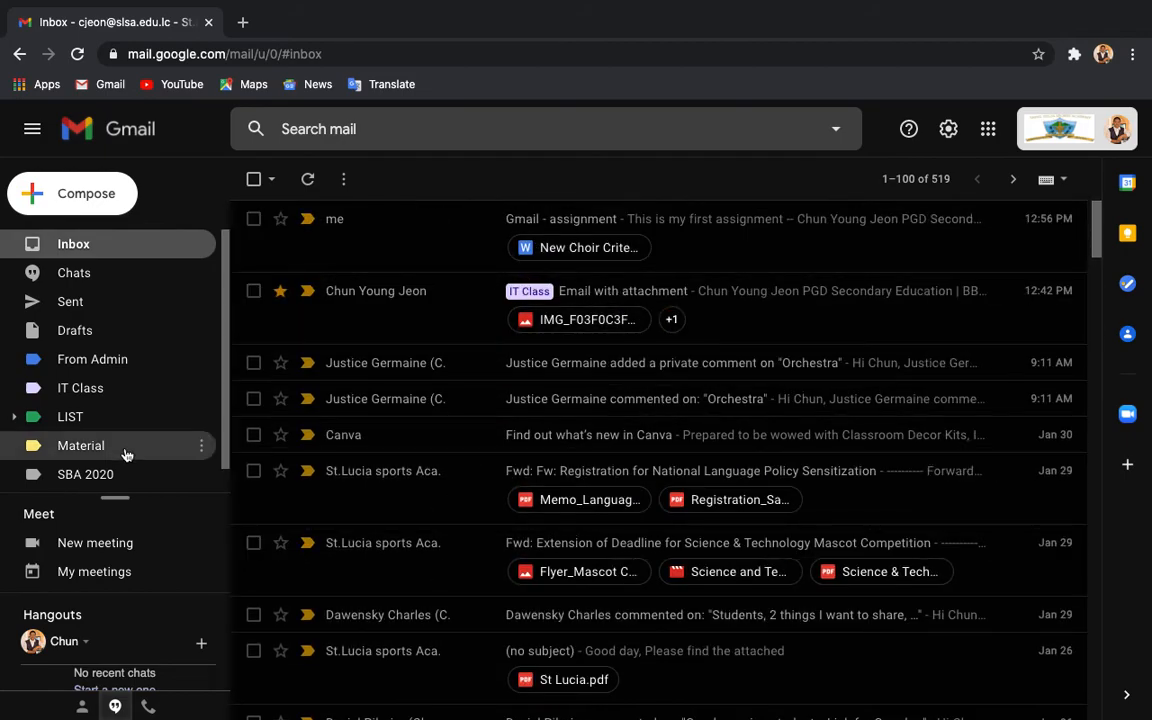
Step: Open the IT Class label view listing only the starred 'Email with attachment' conversation
left_click(109, 390)
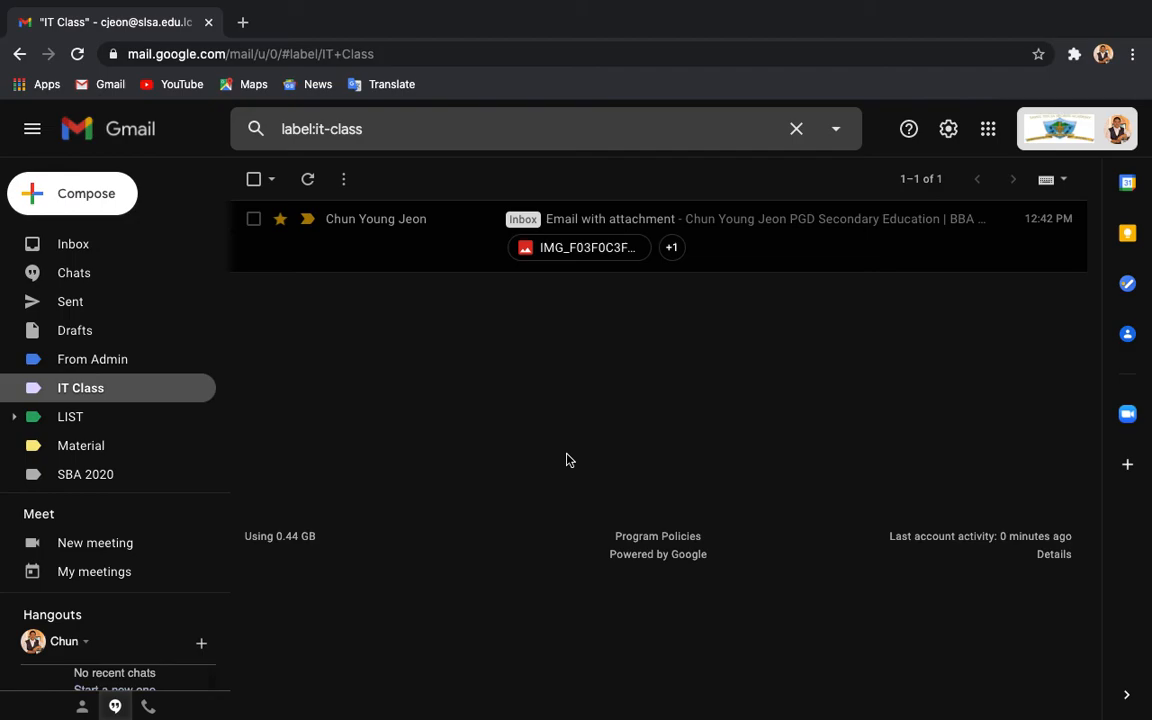
mouse_move(908, 5)
mouse_move(808, 4)
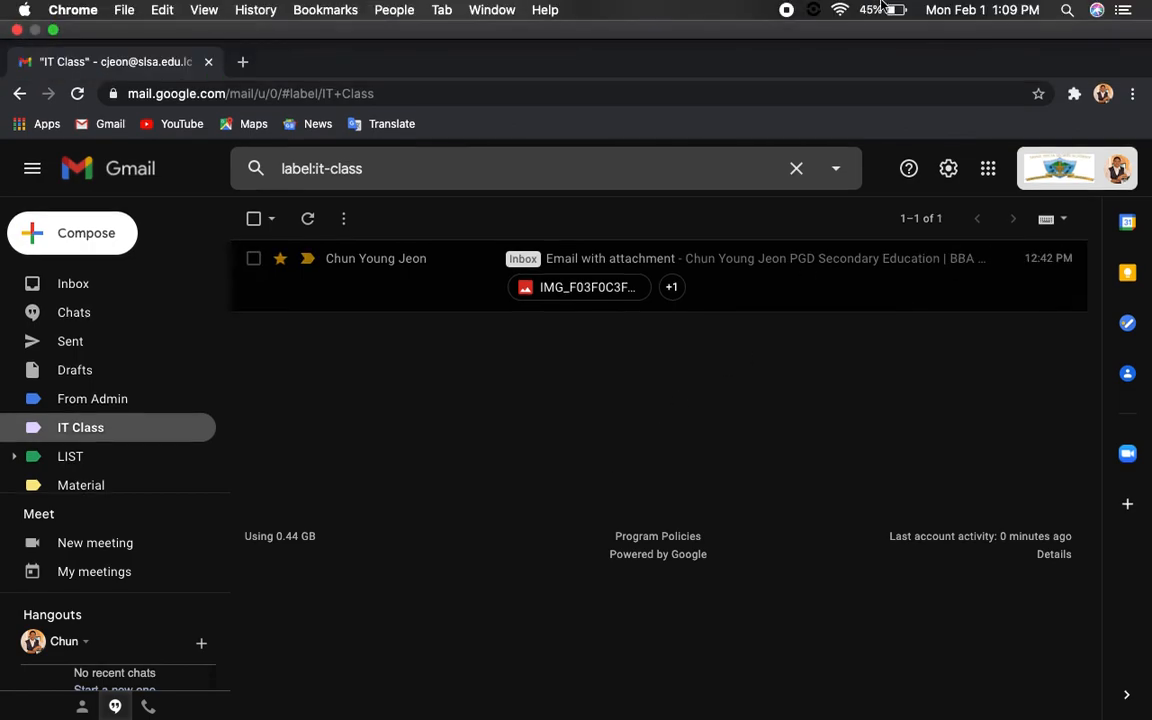